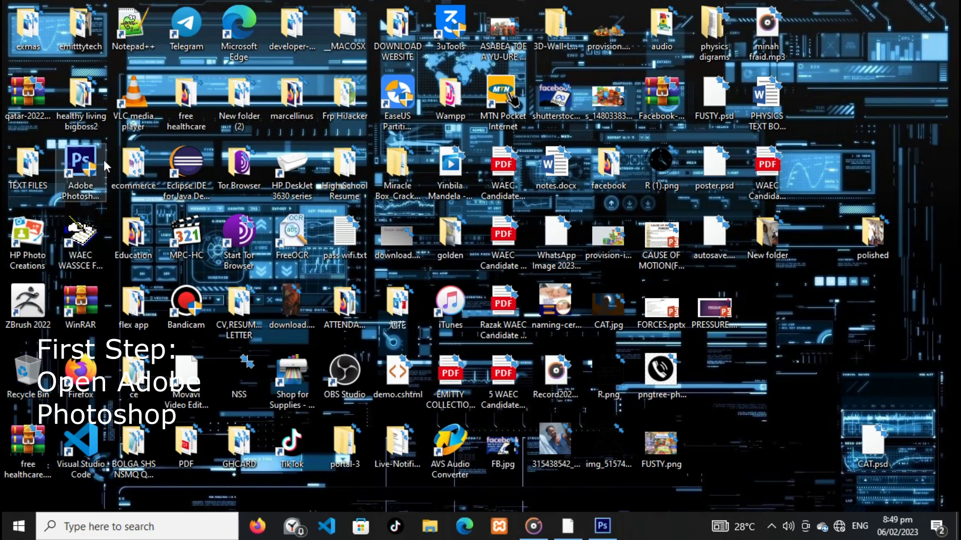
# Bring the Photoshop window with the layered kitten-at-window document back to the front.
pyautogui.click(609, 529)
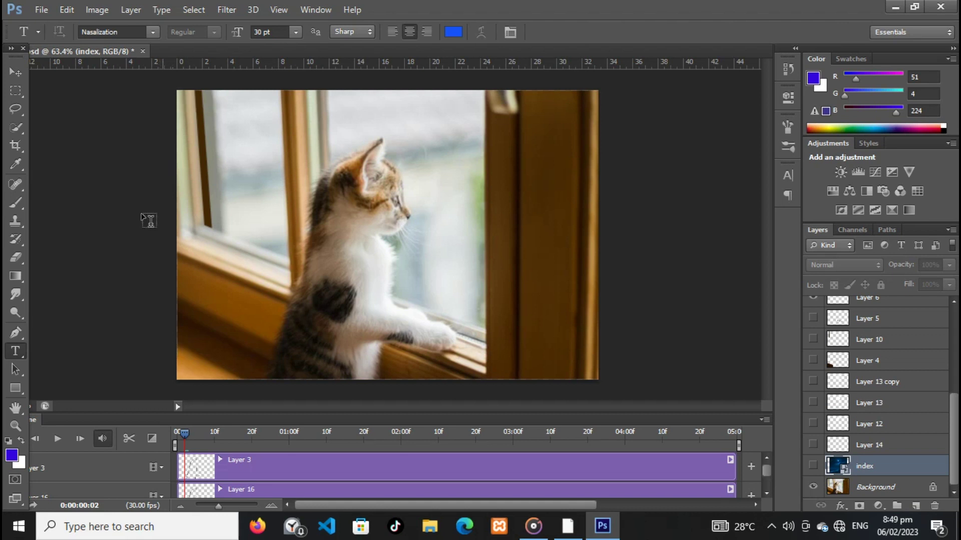
pyautogui.click(36, 11)
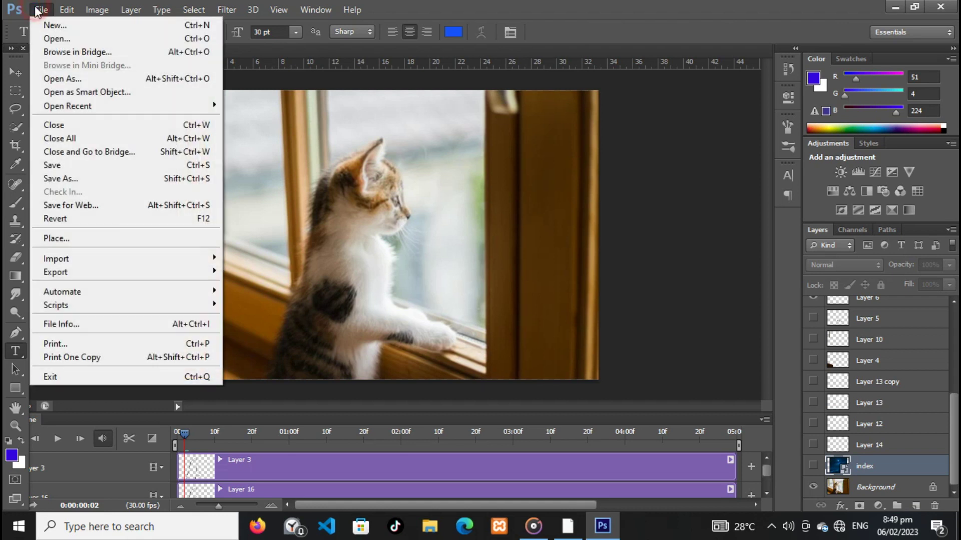
pyautogui.click(66, 41)
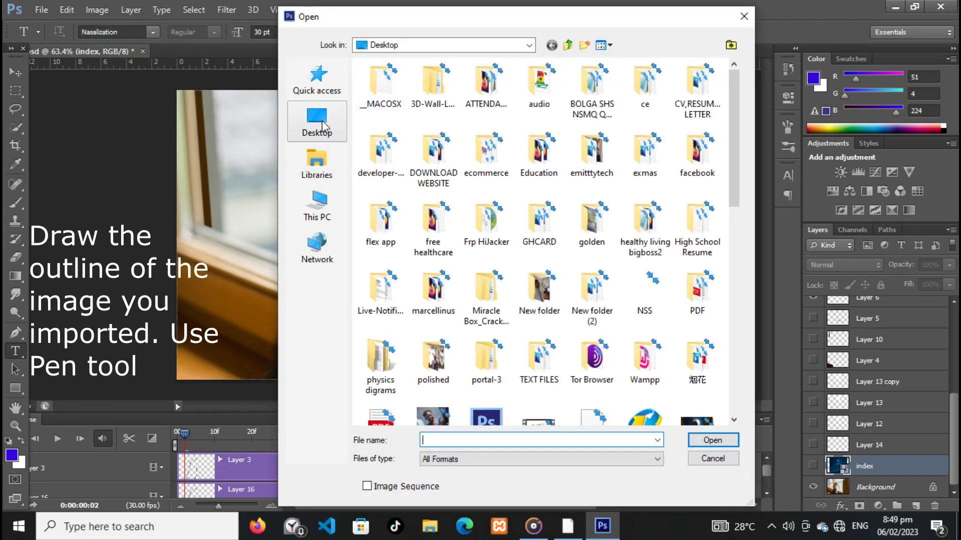
pyautogui.click(323, 125)
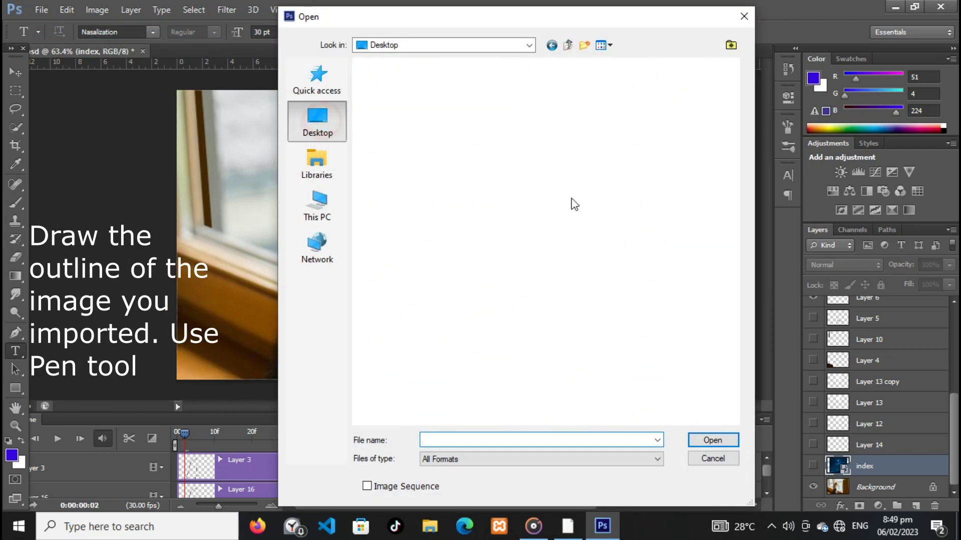
pyautogui.scroll(-10, 661, 239)
pyautogui.scroll(-5, 661, 239)
pyautogui.scroll(-3, 659, 238)
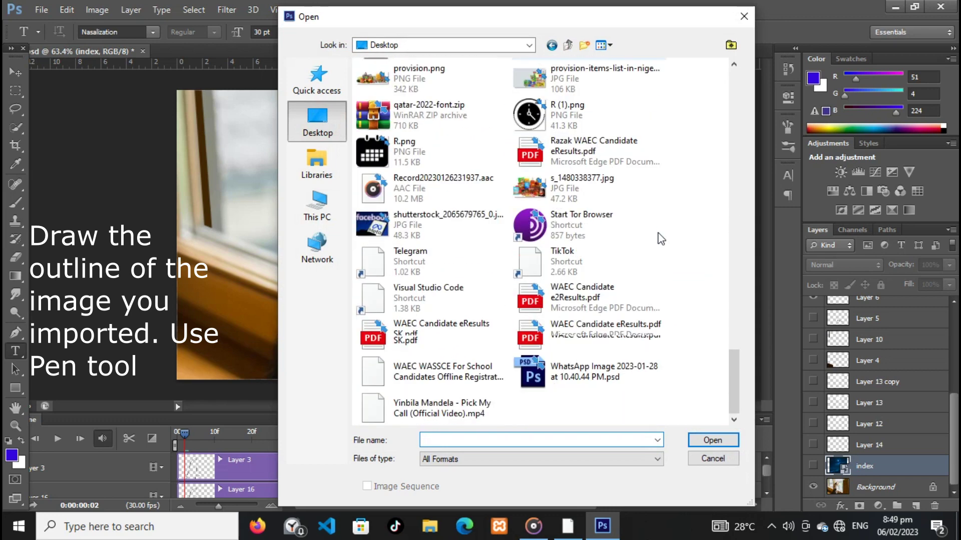
pyautogui.click(717, 461)
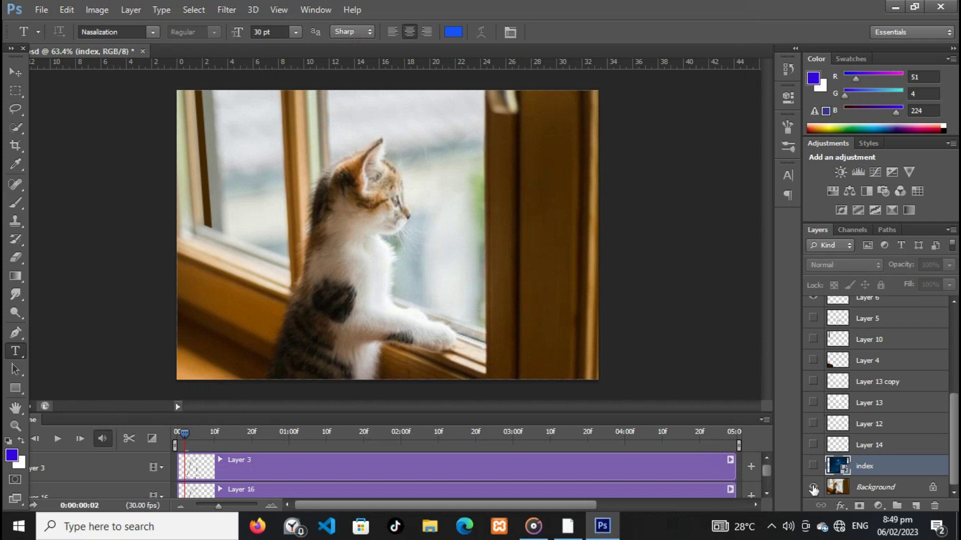
# Show Layer 1's dark cat silhouette and hide the Background kitten photo.
pyautogui.scroll(5, 858, 401)
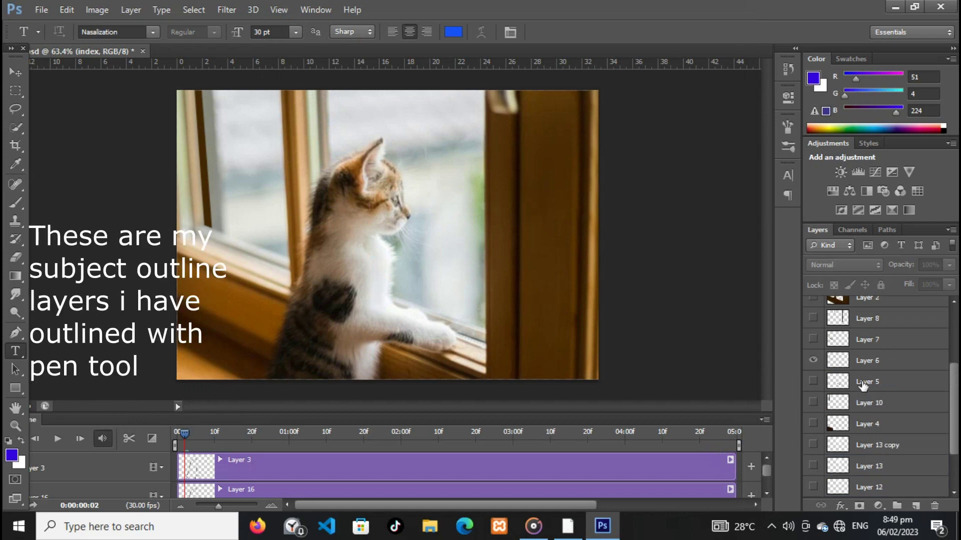
pyautogui.scroll(2, 862, 383)
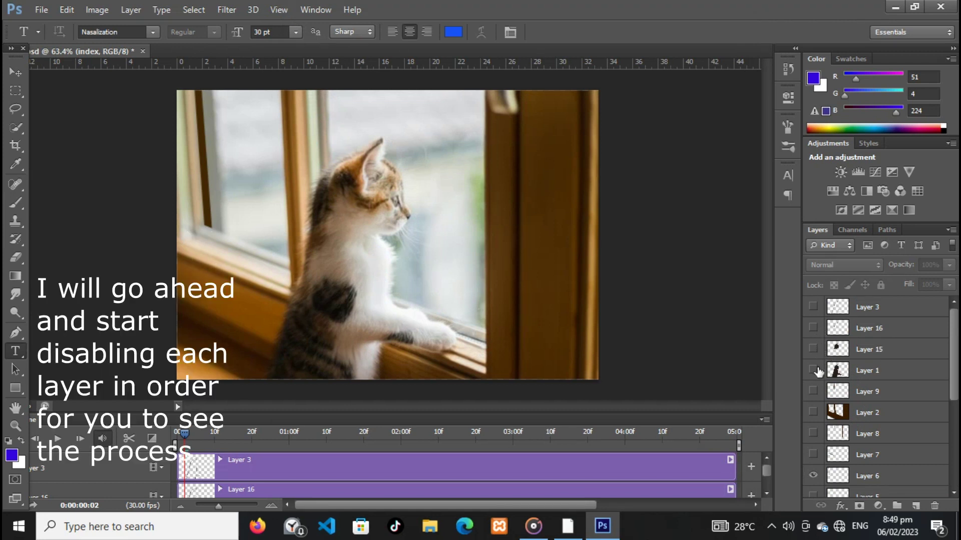
pyautogui.click(814, 371)
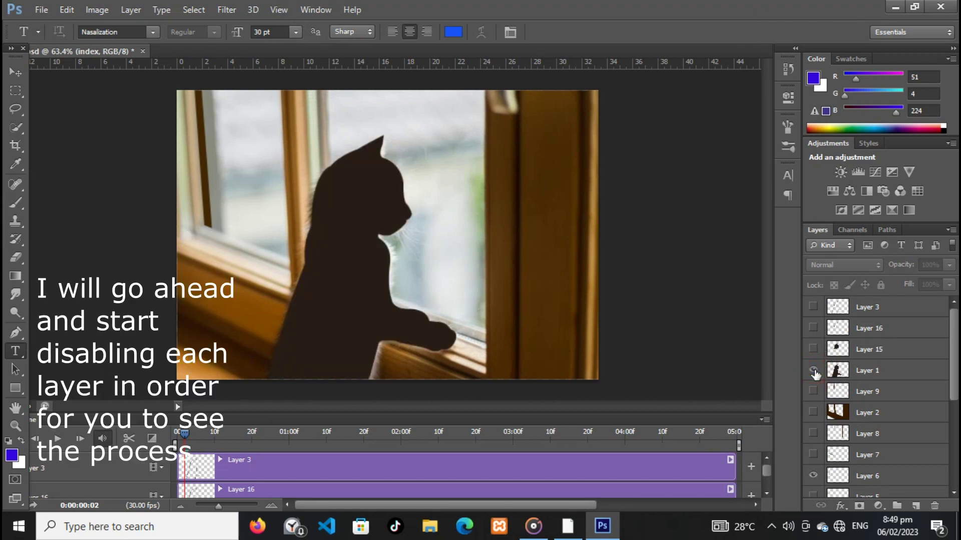
pyautogui.scroll(-3, 841, 370)
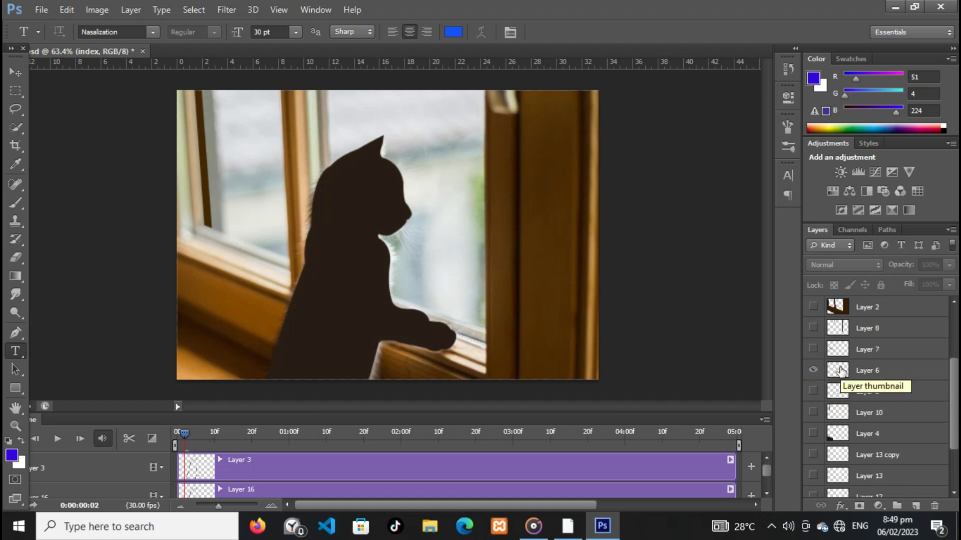
pyautogui.scroll(-3, 833, 395)
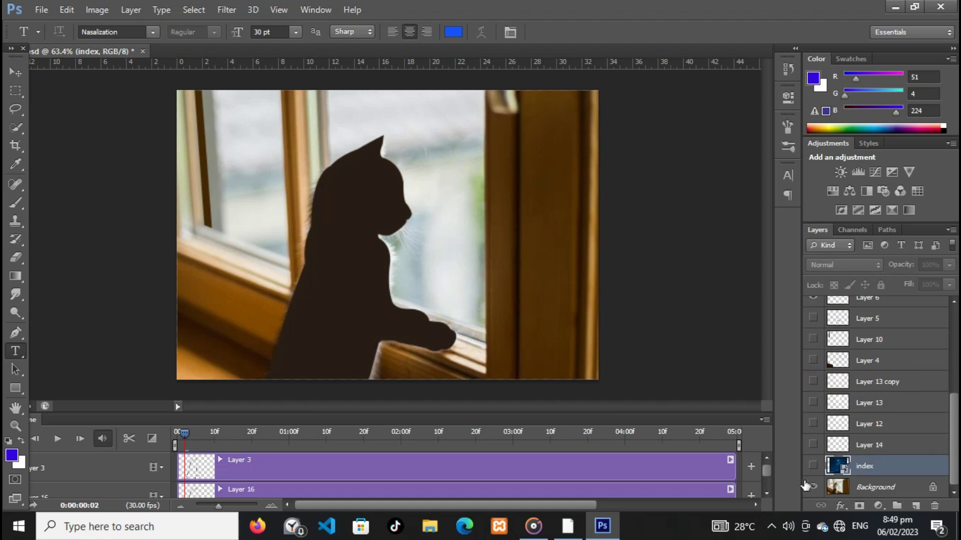
pyautogui.click(812, 487)
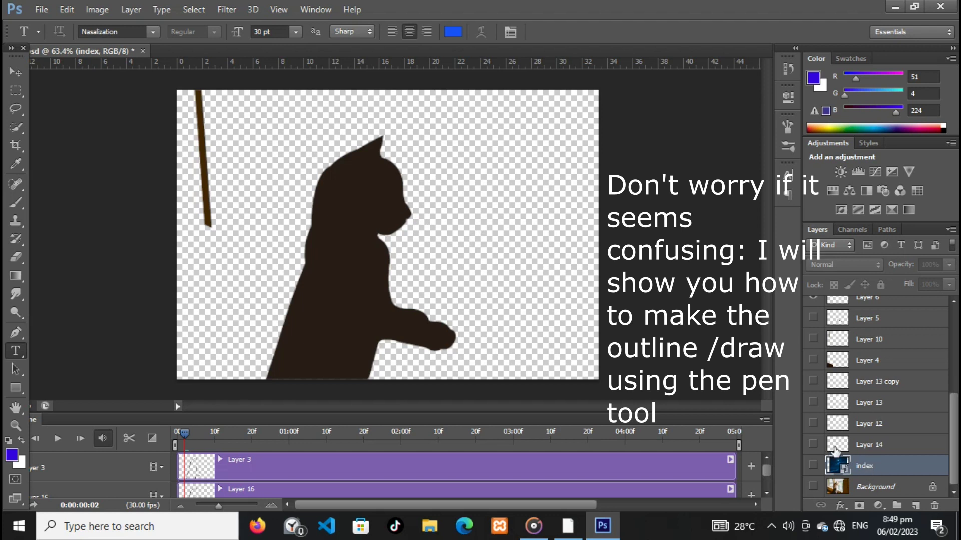
# Turn on the furry outlines of Layers 16 and 3 and Layer 9's sticks.
pyautogui.scroll(3, 857, 426)
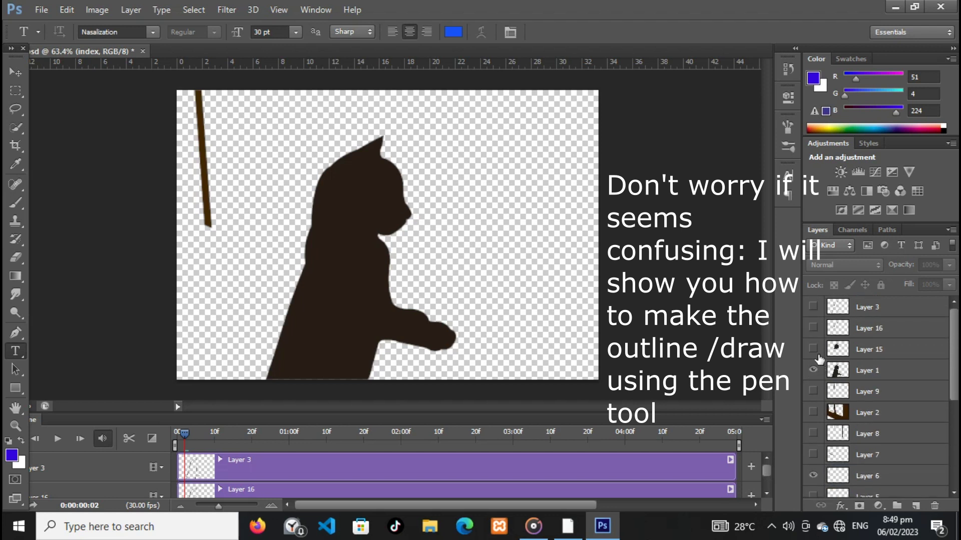
pyautogui.click(812, 328)
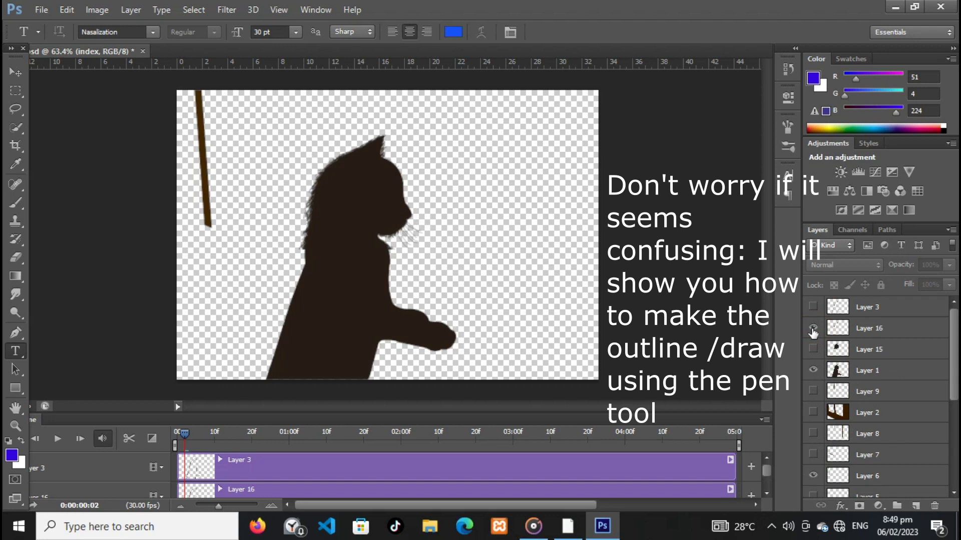
pyautogui.click(813, 328)
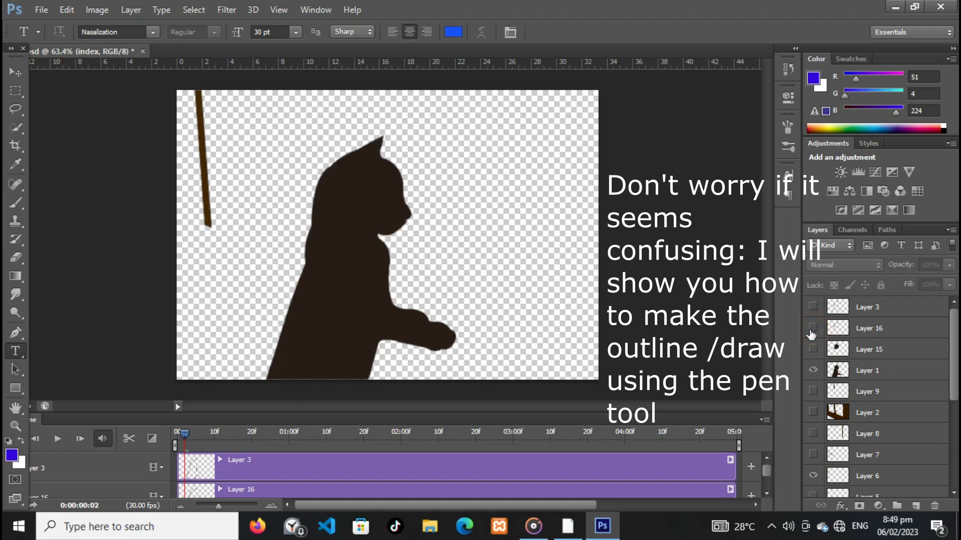
pyautogui.click(812, 328)
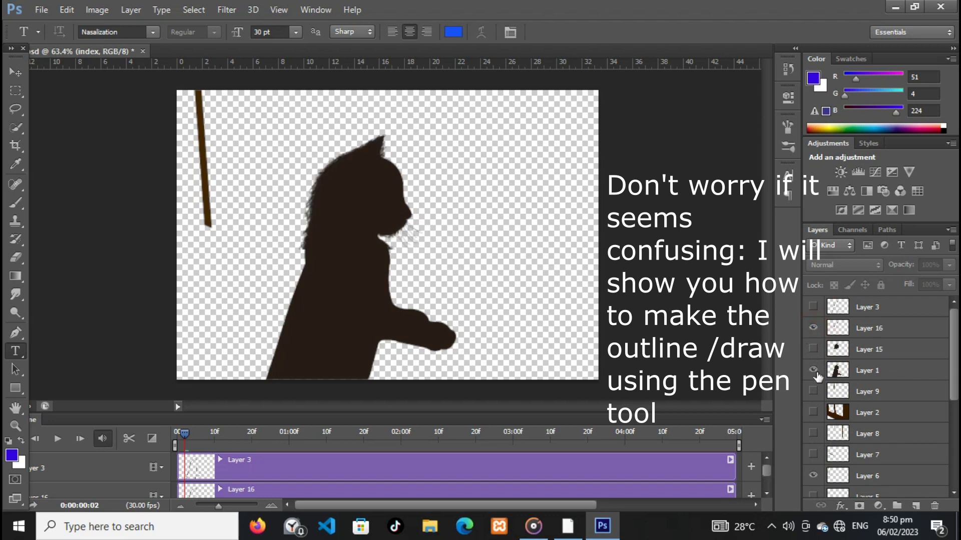
pyautogui.click(814, 391)
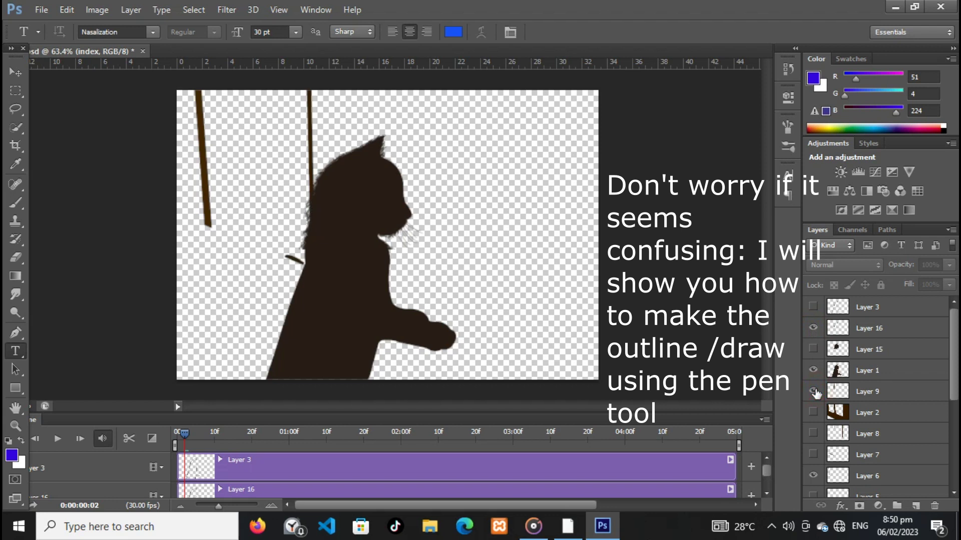
pyautogui.click(813, 391)
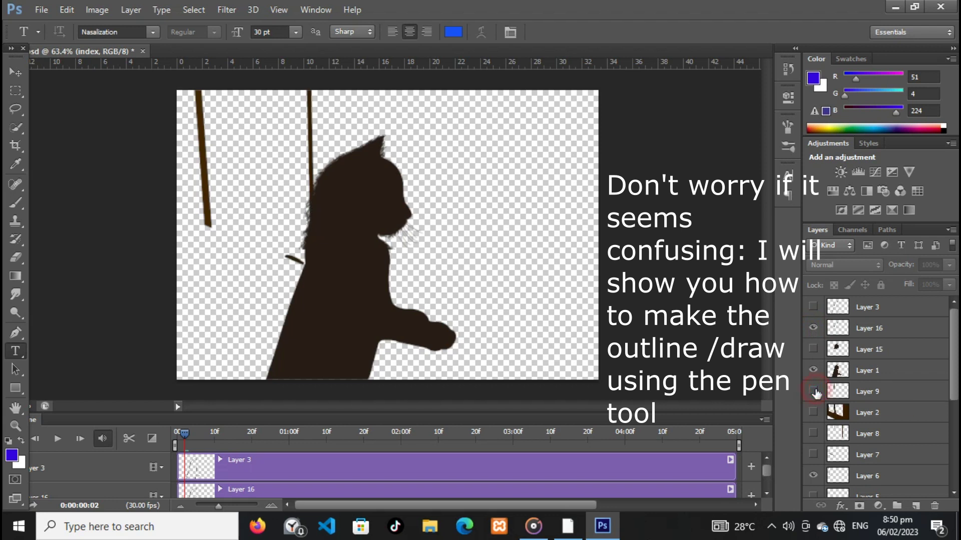
pyautogui.click(814, 305)
pyautogui.click(814, 307)
pyautogui.click(814, 306)
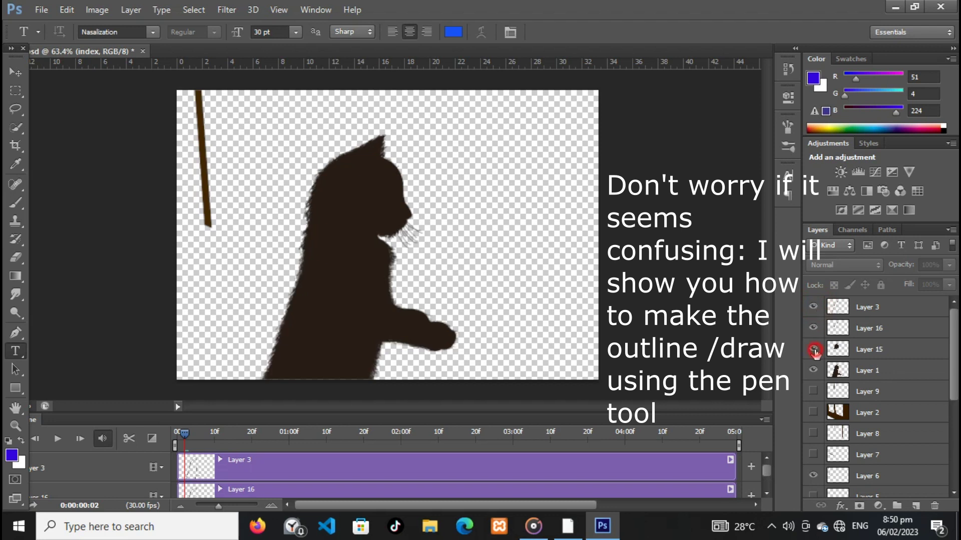
pyautogui.click(814, 391)
pyautogui.scroll(-1, 815, 394)
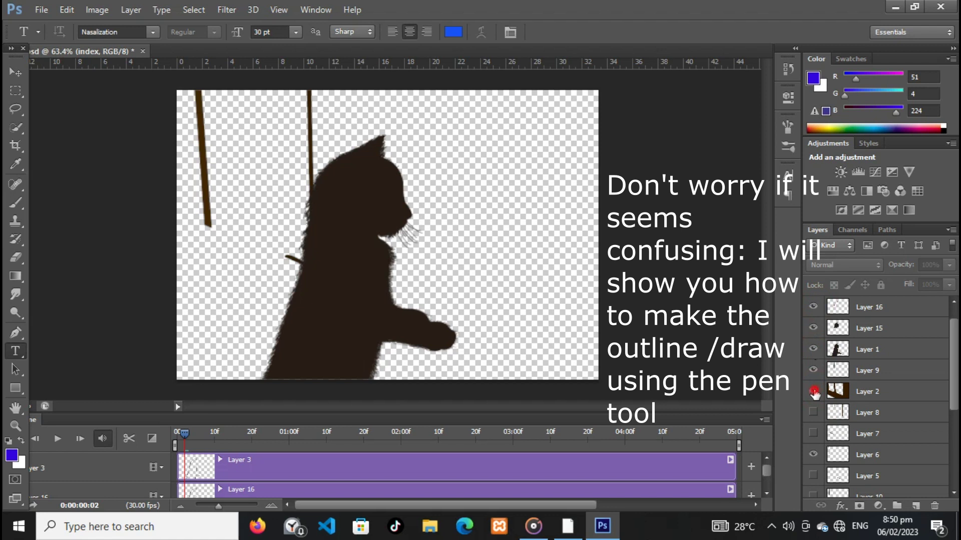
# Show the brown window-frame layers 2, 7, 5 and 10, hiding Layer 6's frame edge.
pyautogui.click(814, 391)
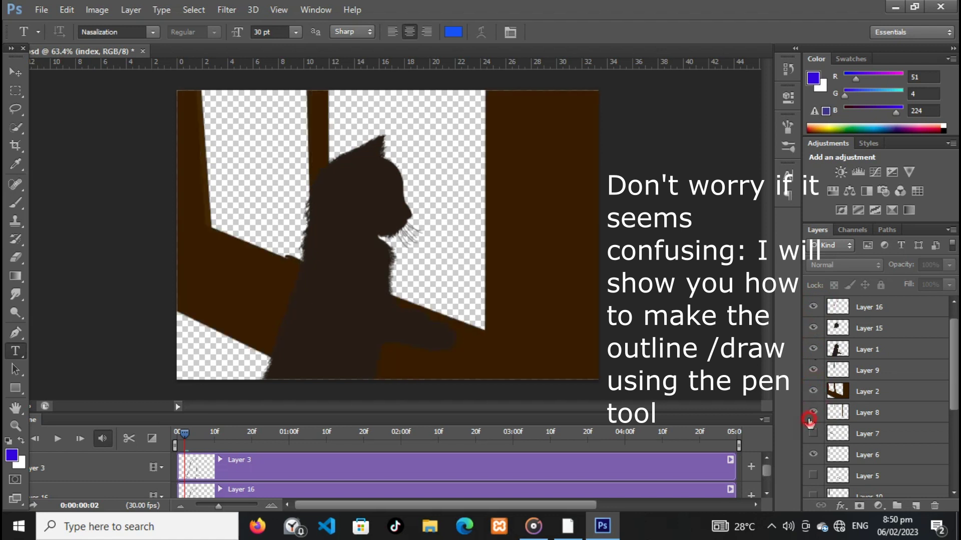
pyautogui.click(812, 413)
pyautogui.click(814, 413)
pyautogui.scroll(-3, 814, 415)
pyautogui.click(813, 371)
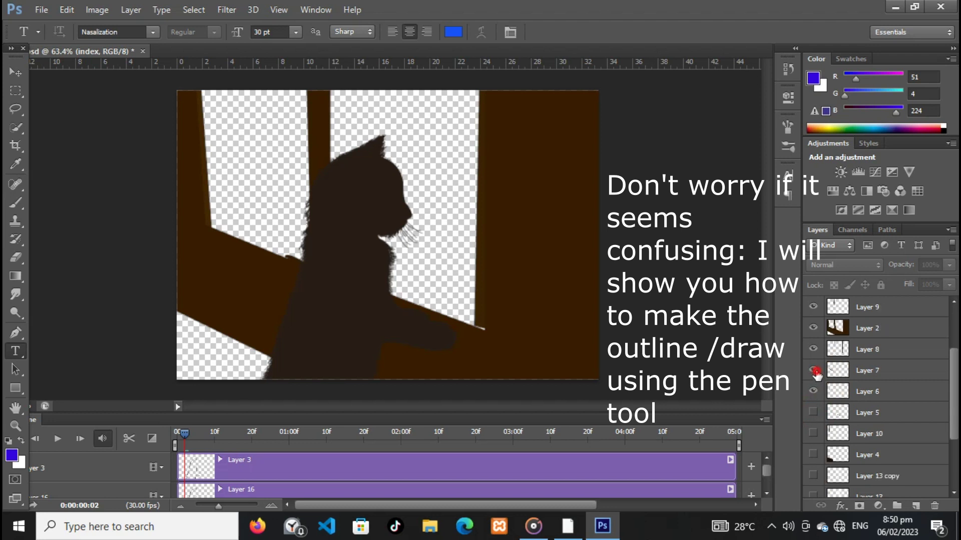
pyautogui.click(813, 396)
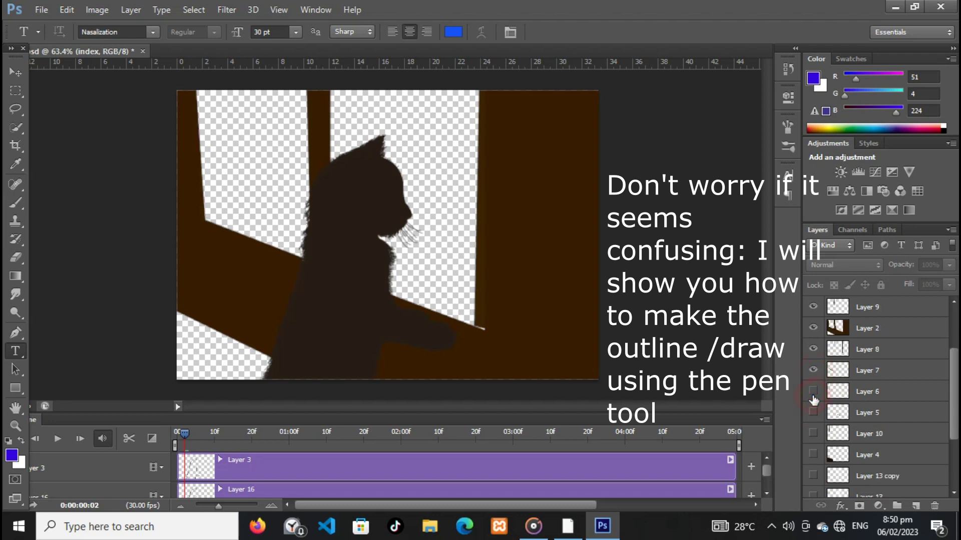
pyautogui.click(814, 414)
pyautogui.scroll(-1, 813, 419)
pyautogui.scroll(-1, 813, 419)
pyautogui.click(813, 392)
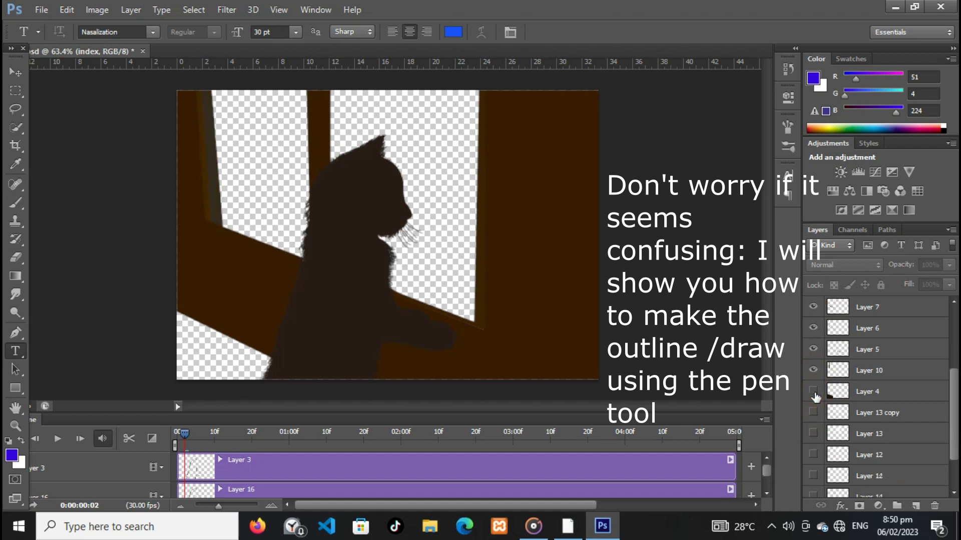
pyautogui.scroll(-2, 815, 388)
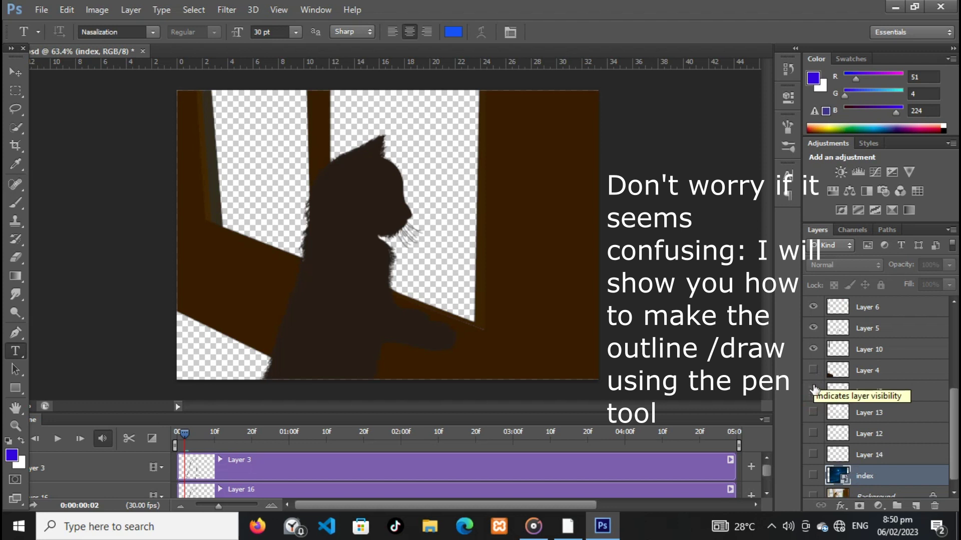
# Show Layer 4's brown fill and hide the glow layers 13 copy, 14 and 12.
pyautogui.click(813, 371)
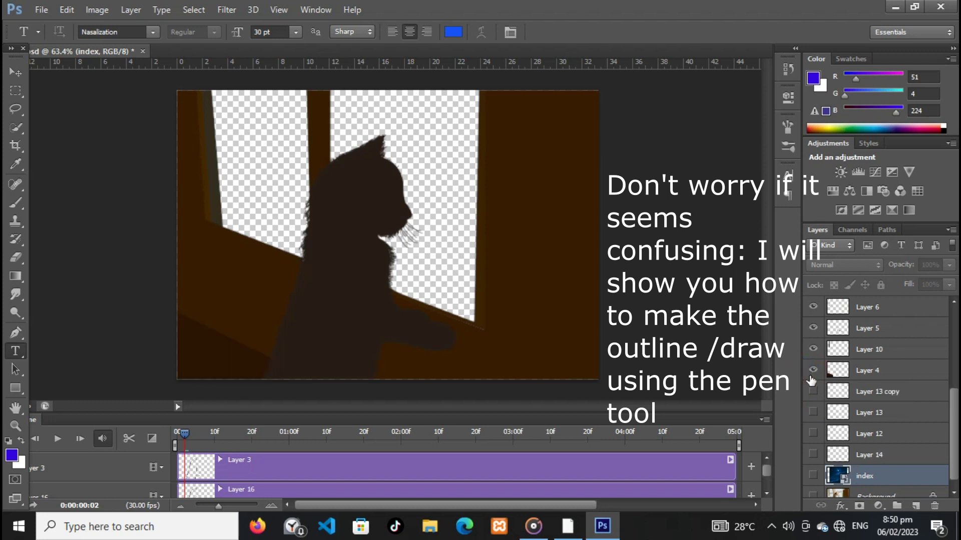
pyautogui.click(812, 393)
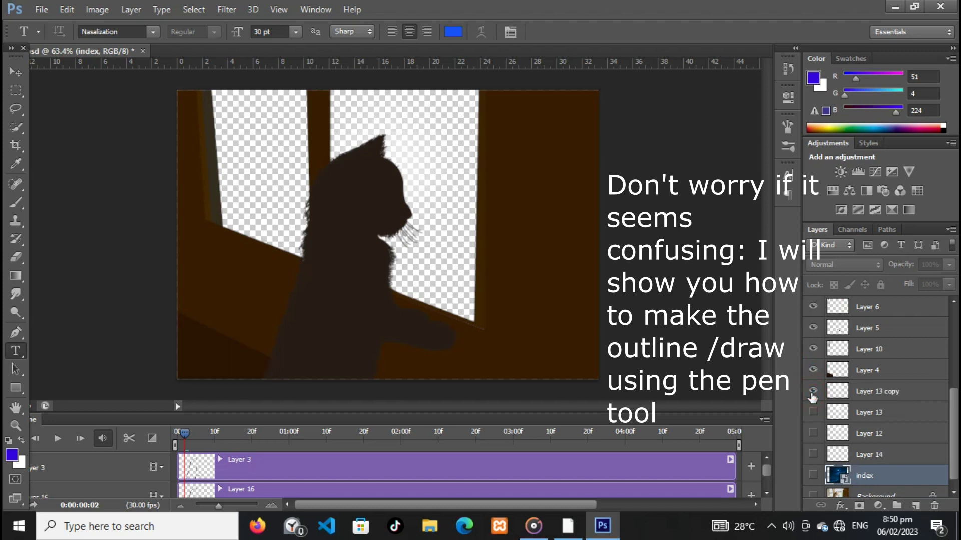
pyautogui.click(812, 393)
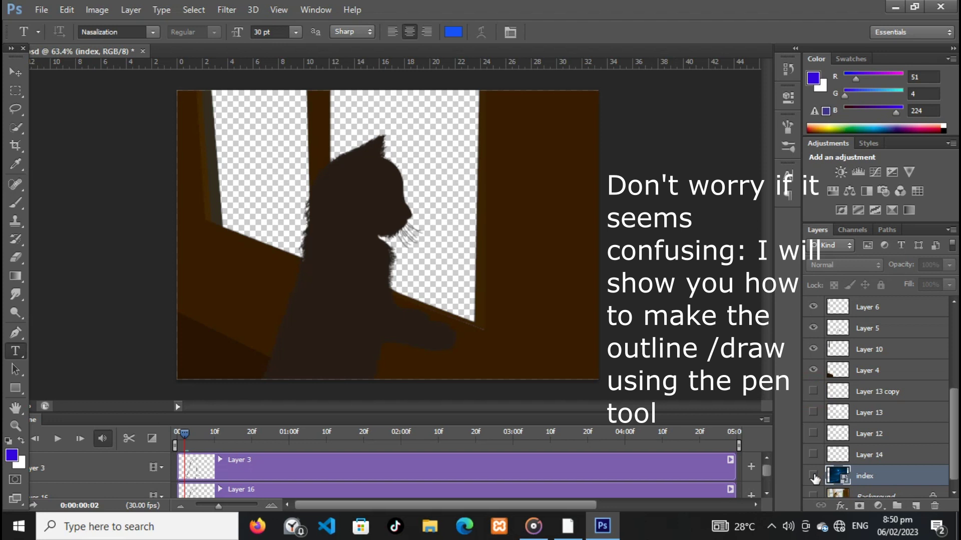
pyautogui.click(812, 433)
pyautogui.click(812, 455)
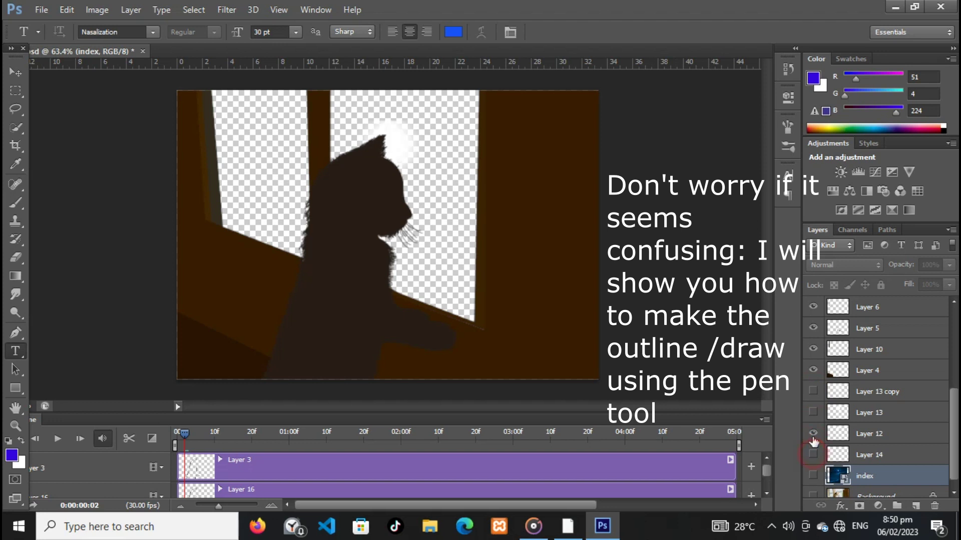
pyautogui.click(813, 434)
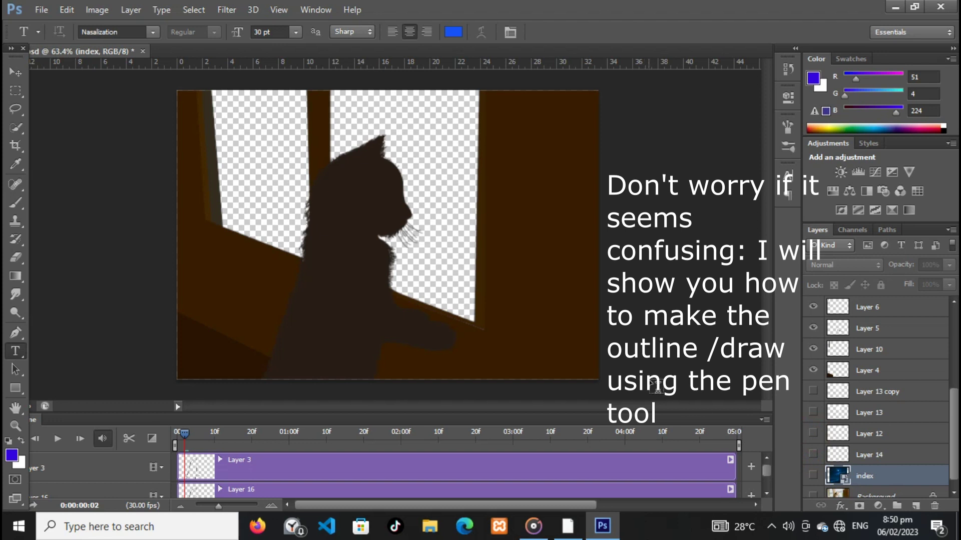
pyautogui.scroll(5, 870, 441)
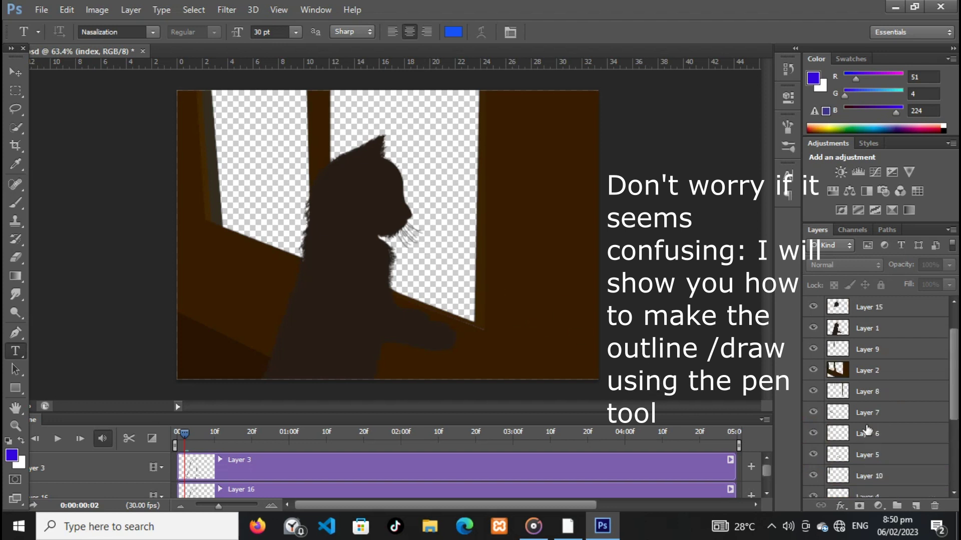
# Hide all layers and sample Layer 4's dark brown as the foreground colour.
pyautogui.moveTo(812, 306); pyautogui.dragTo(814, 449)
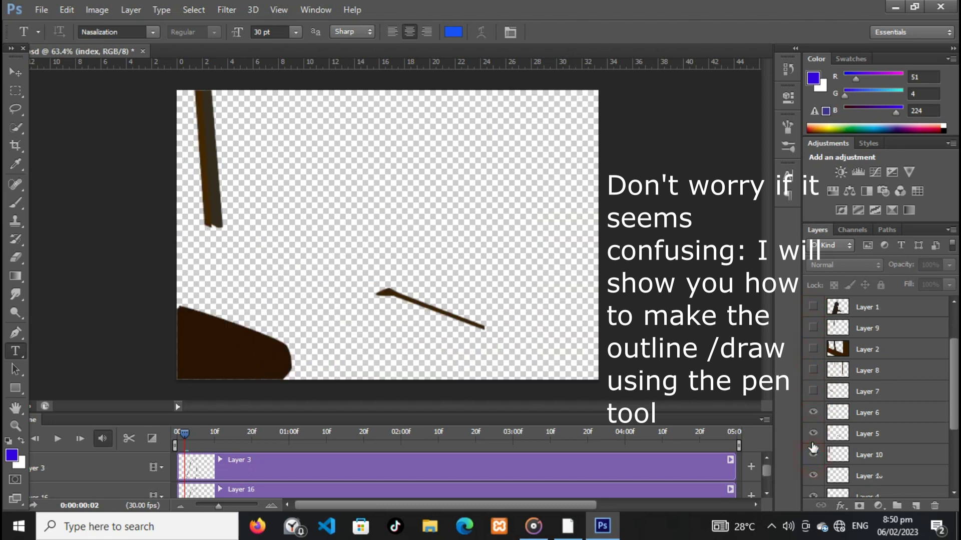
pyautogui.moveTo(813, 449)
pyautogui.mouseDown()
pyautogui.moveTo(813, 475)
pyautogui.moveTo(822, 410)
pyautogui.mouseUp()
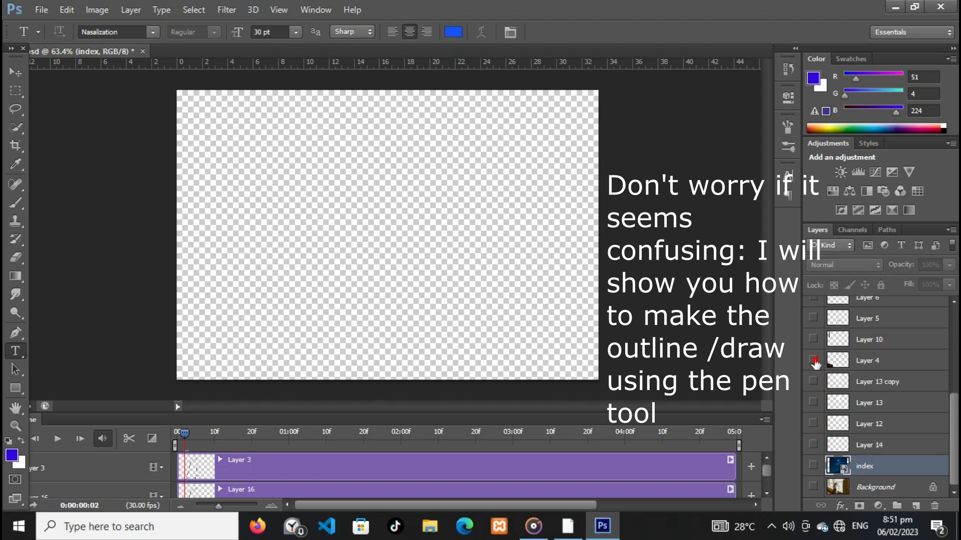
pyautogui.click(813, 360)
pyautogui.click(15, 164)
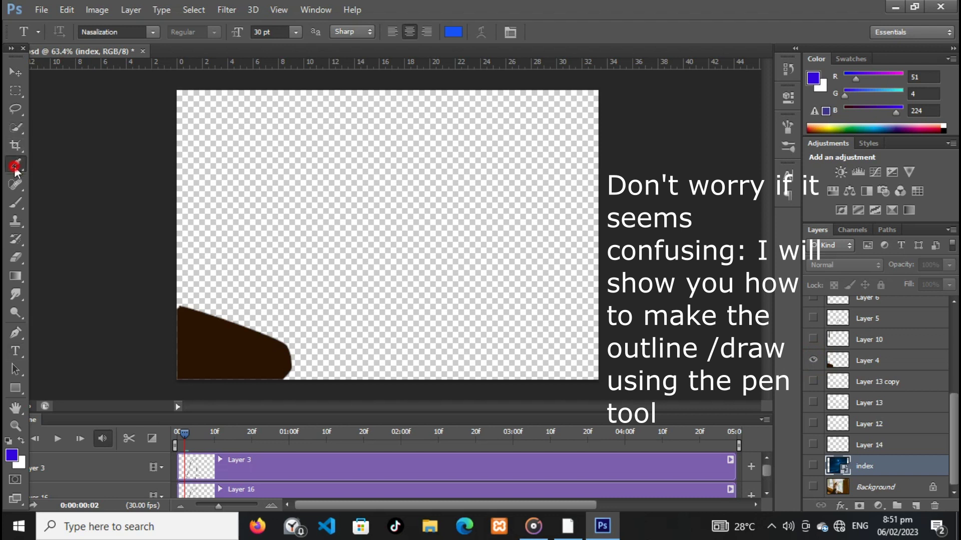
pyautogui.click(211, 339)
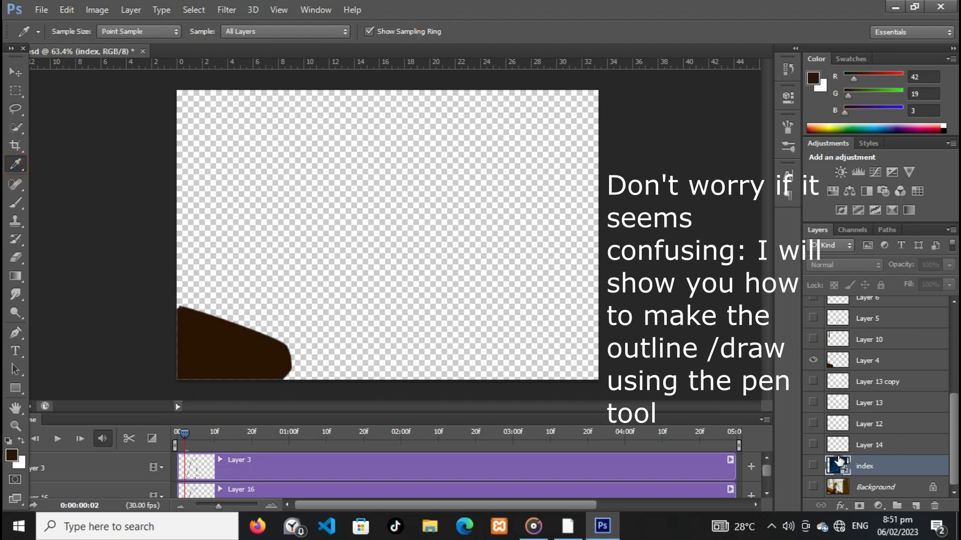
# Hide Layer 4, add an empty Layer 17 above index, and show the Background photo.
pyautogui.click(812, 361)
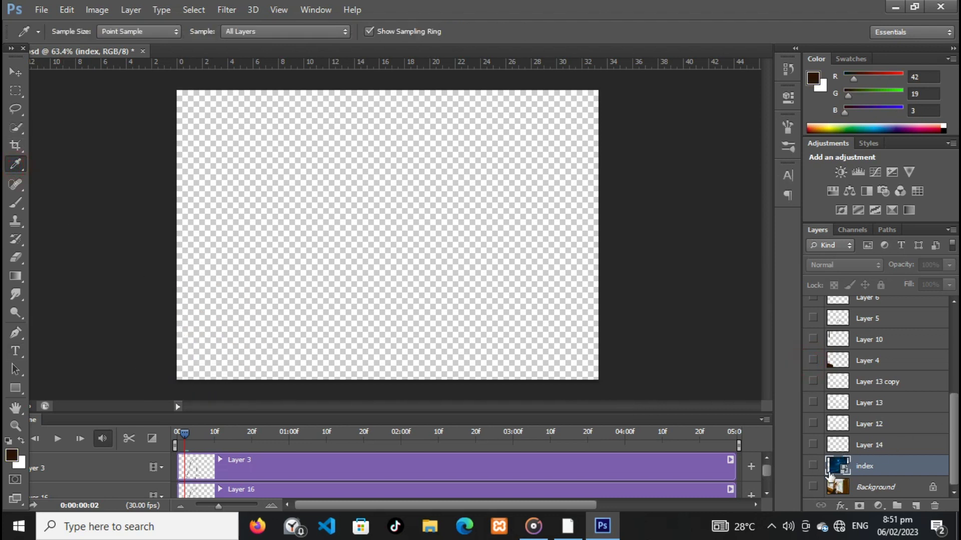
pyautogui.click(914, 507)
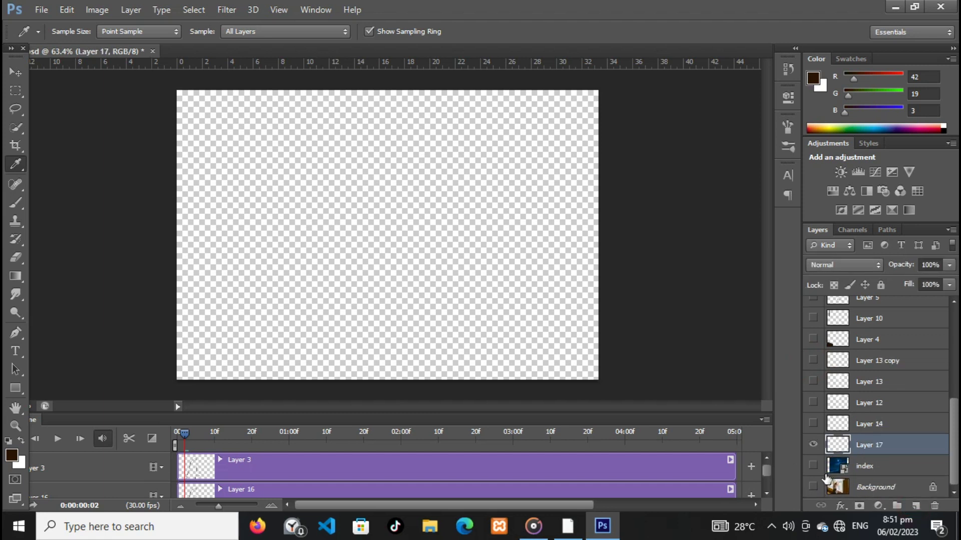
pyautogui.click(814, 485)
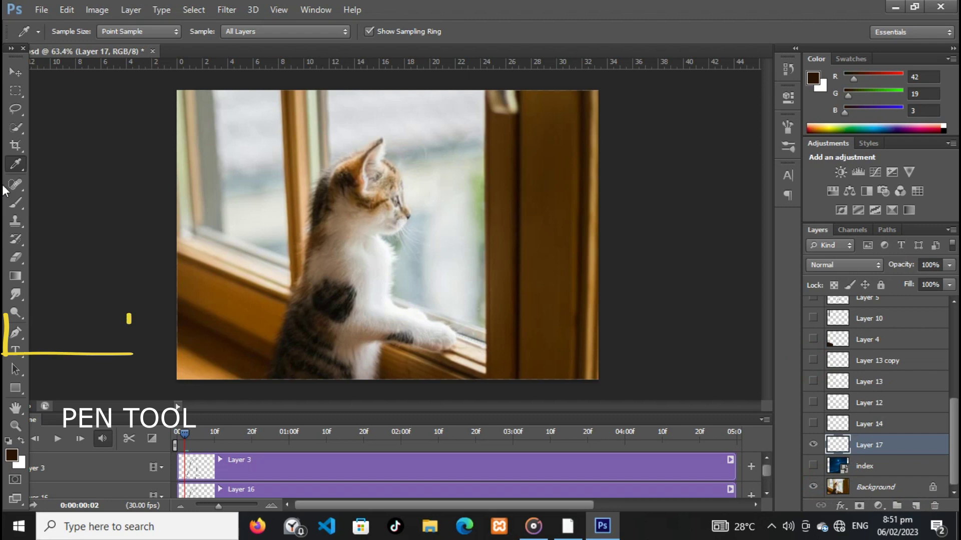
# With the Pen tool, trace from the kitten's neck up the back of the head to the ear tip.
pyautogui.click(16, 332)
pyautogui.scroll(1, 322, 171)
pyautogui.scroll(3, 322, 172)
pyautogui.scroll(2, 322, 171)
pyautogui.scroll(-1, 322, 172)
pyautogui.click(229, 315)
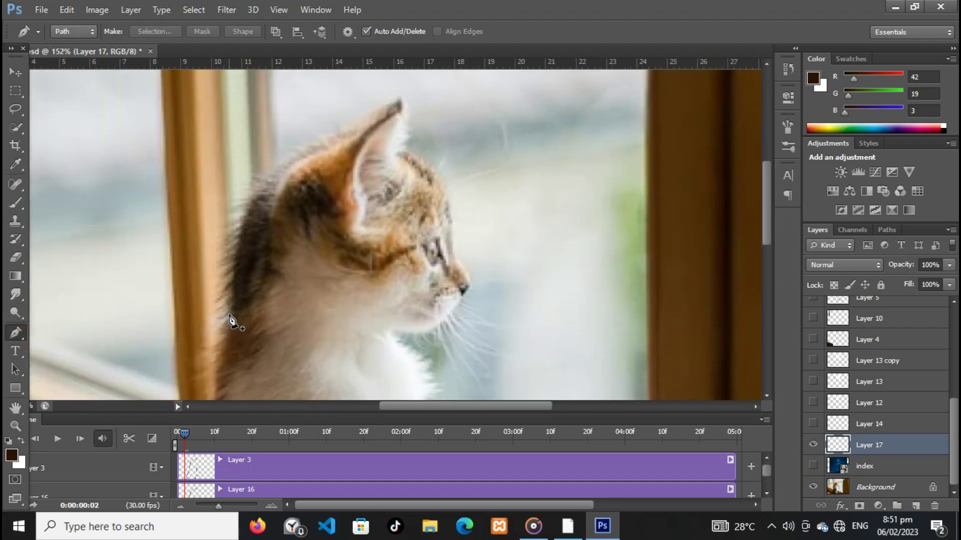
pyautogui.moveTo(268, 175); pyautogui.dragTo(310, 142)
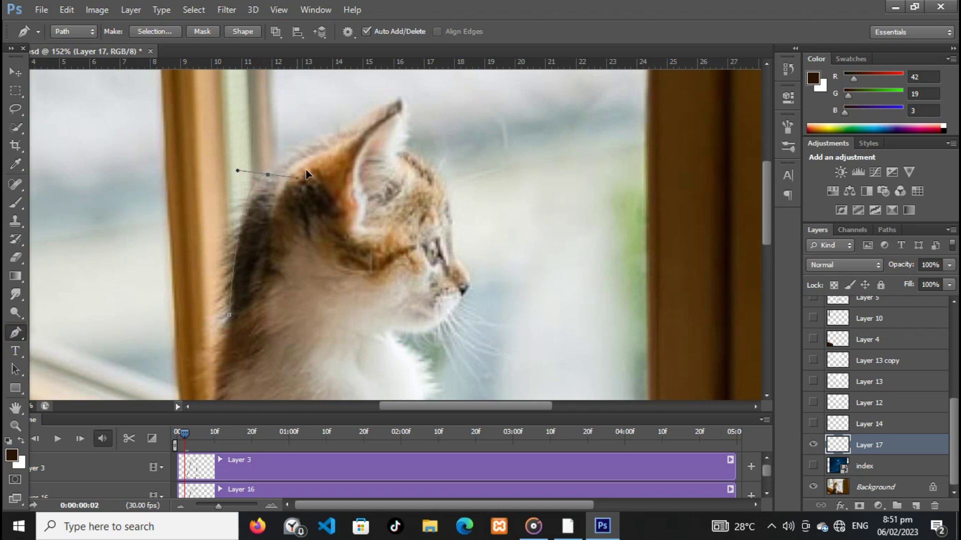
pyautogui.keyDown('alt'); pyautogui.click(267, 175); pyautogui.keyUp('alt')
pyautogui.moveTo(342, 128); pyautogui.dragTo(400, 105)
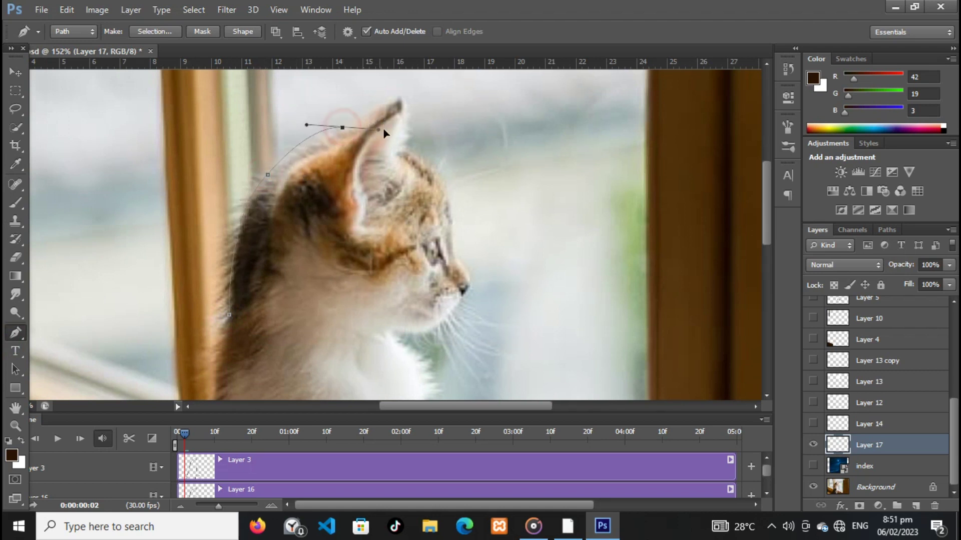
pyautogui.keyDown('alt'); pyautogui.click(342, 128); pyautogui.keyUp('alt')
pyautogui.click(400, 95)
pyautogui.keyDown('alt'); pyautogui.click(400, 96); pyautogui.keyUp('alt')
# Continue the path down the face, around the nose, and along the mouth to the chin.
pyautogui.moveTo(398, 149); pyautogui.dragTo(393, 171)
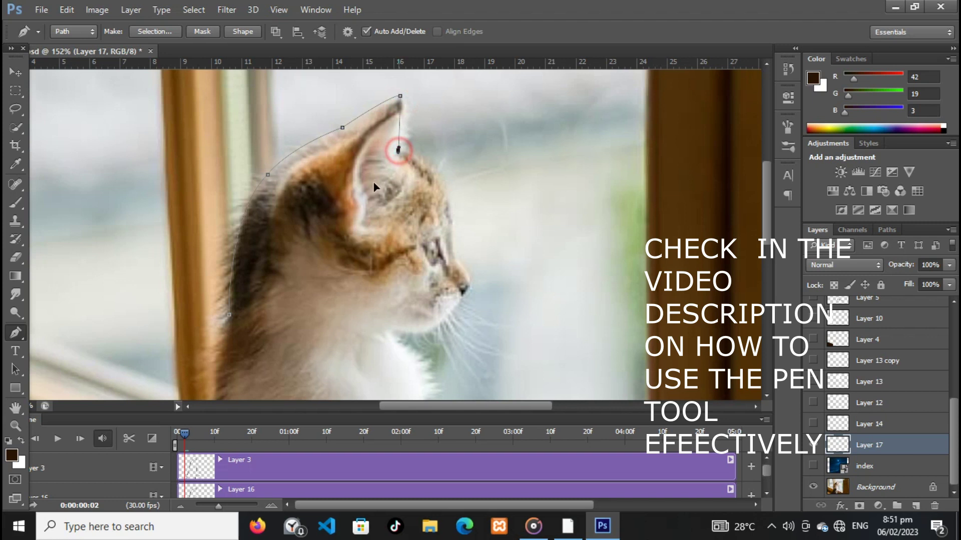
pyautogui.keyDown('alt'); pyautogui.click(398, 150); pyautogui.keyUp('alt')
pyautogui.moveTo(452, 238); pyautogui.dragTo(447, 322)
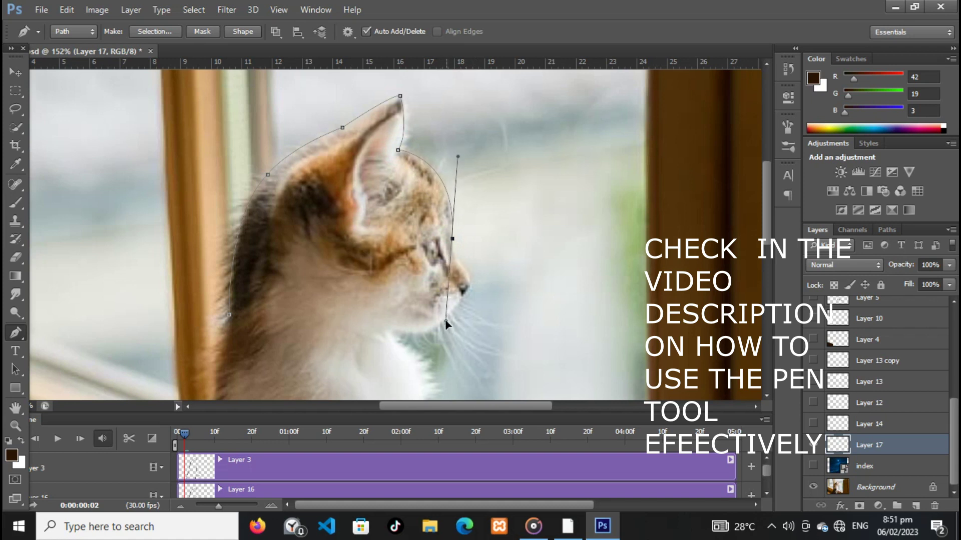
pyautogui.keyDown('alt'); pyautogui.click(452, 239); pyautogui.keyUp('alt')
pyautogui.moveTo(469, 275); pyautogui.dragTo(489, 282)
pyautogui.keyDown('alt'); pyautogui.click(469, 276); pyautogui.keyUp('alt')
pyautogui.moveTo(461, 298); pyautogui.dragTo(445, 304)
pyautogui.keyDown('alt'); pyautogui.click(461, 299); pyautogui.keyUp('alt')
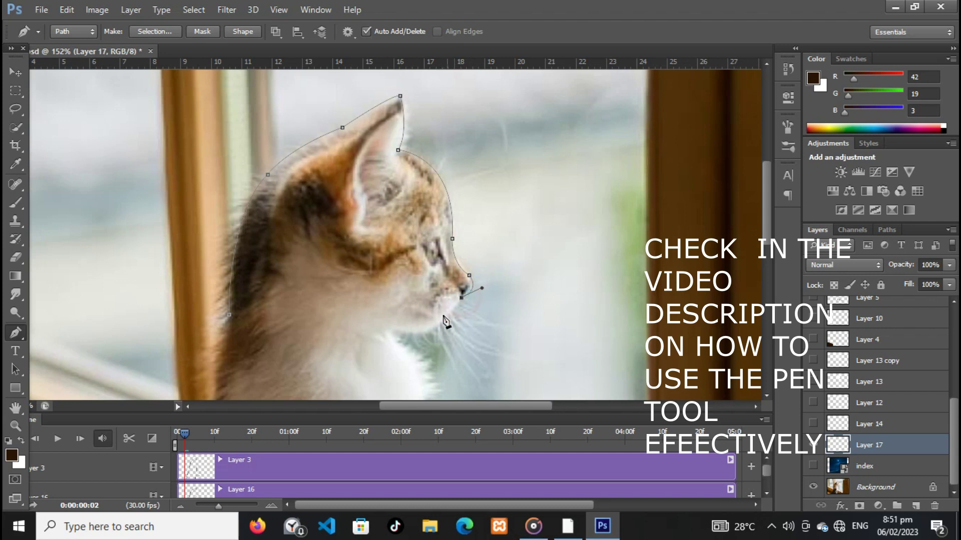
pyautogui.moveTo(425, 335); pyautogui.dragTo(405, 343)
pyautogui.keyDown('alt'); pyautogui.click(425, 335); pyautogui.keyUp('alt')
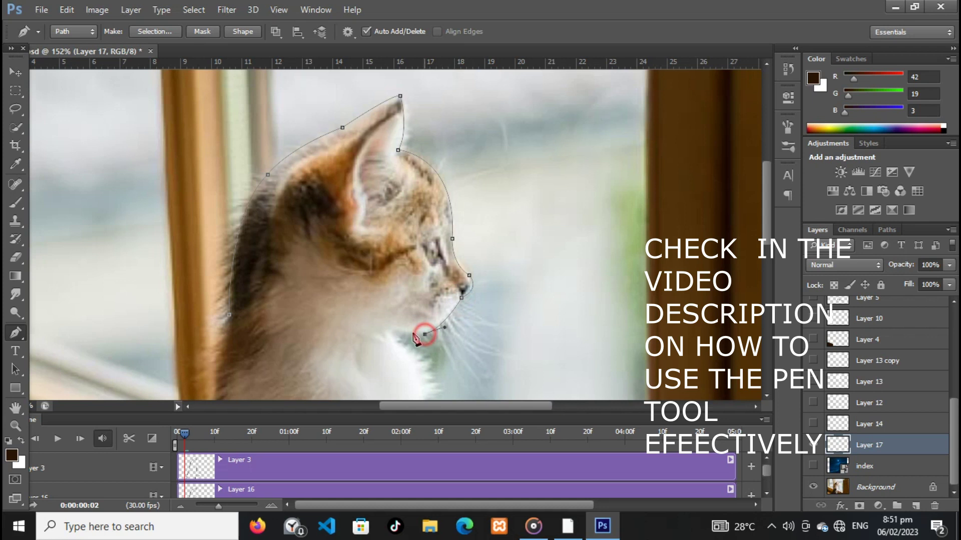
# Carry the path down the neck and chest and close it at the starting point.
pyautogui.click(398, 331)
pyautogui.click(393, 335)
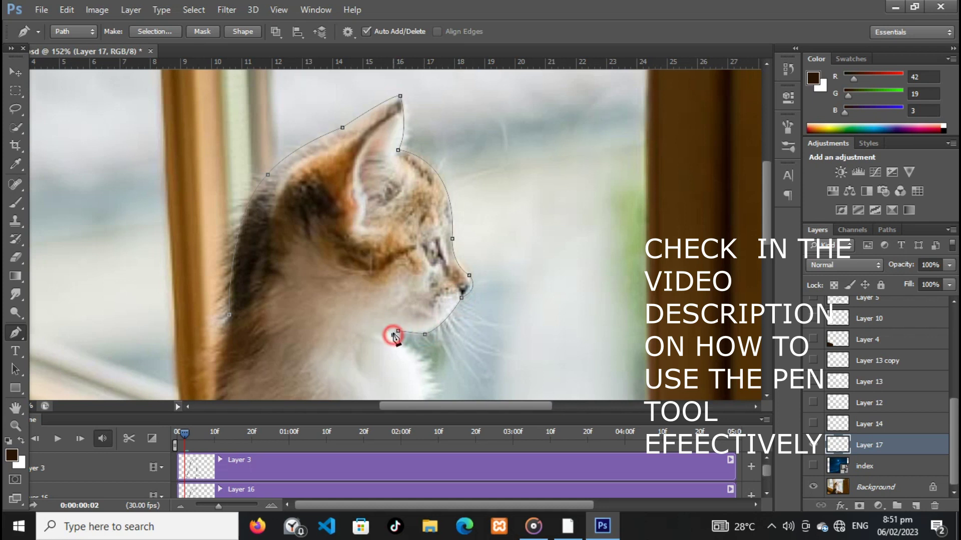
pyautogui.scroll(-3, 412, 318)
pyautogui.scroll(-2, 427, 294)
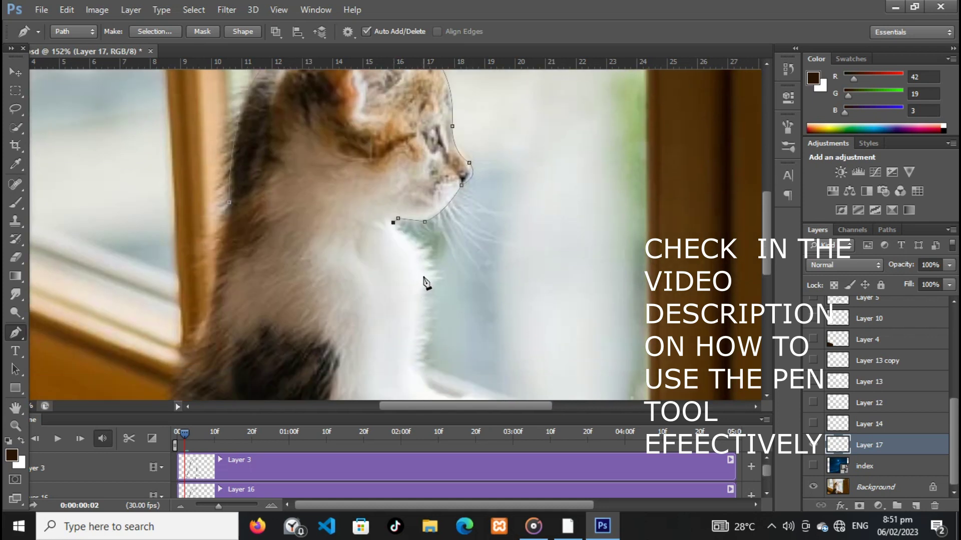
pyautogui.moveTo(422, 278); pyautogui.dragTo(419, 321)
pyautogui.keyDown('alt'); pyautogui.click(423, 277); pyautogui.keyUp('alt')
pyautogui.click(404, 321)
pyautogui.click(261, 306)
pyautogui.click(228, 202)
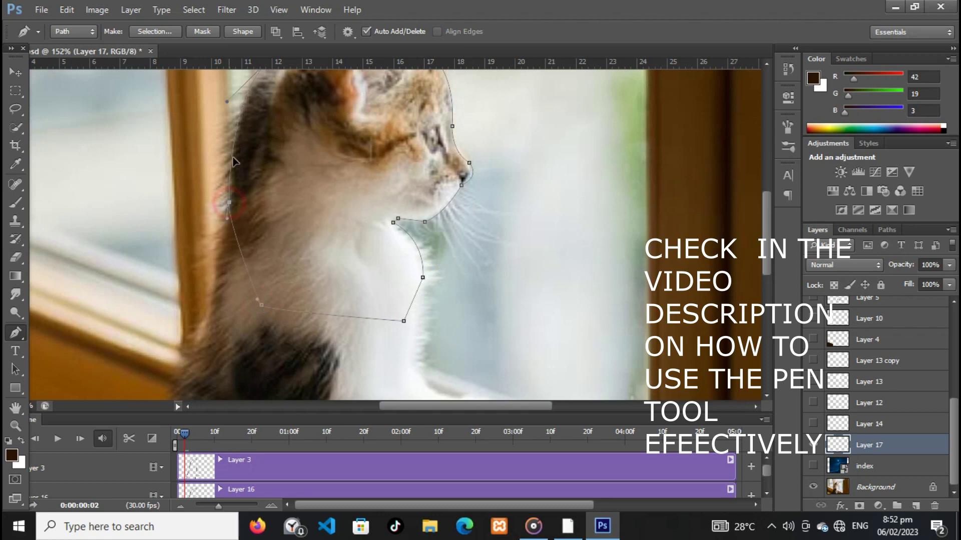
pyautogui.scroll(-3, 278, 169)
pyautogui.rightClick(395, 144)
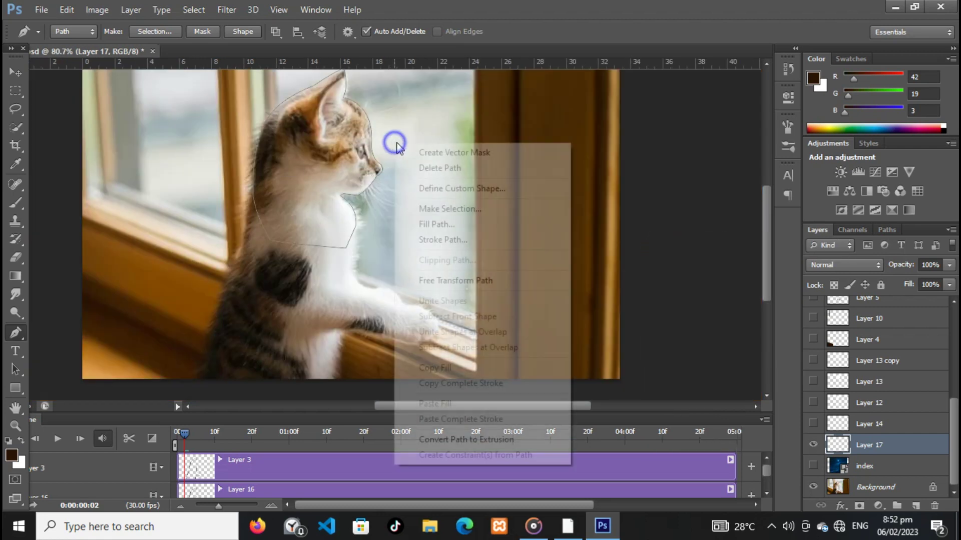
# Fill the path with dark brown on Layer 17, delete the path, and hide the Background photo.
pyautogui.click(432, 225)
pyautogui.click(569, 129)
pyautogui.rightClick(413, 149)
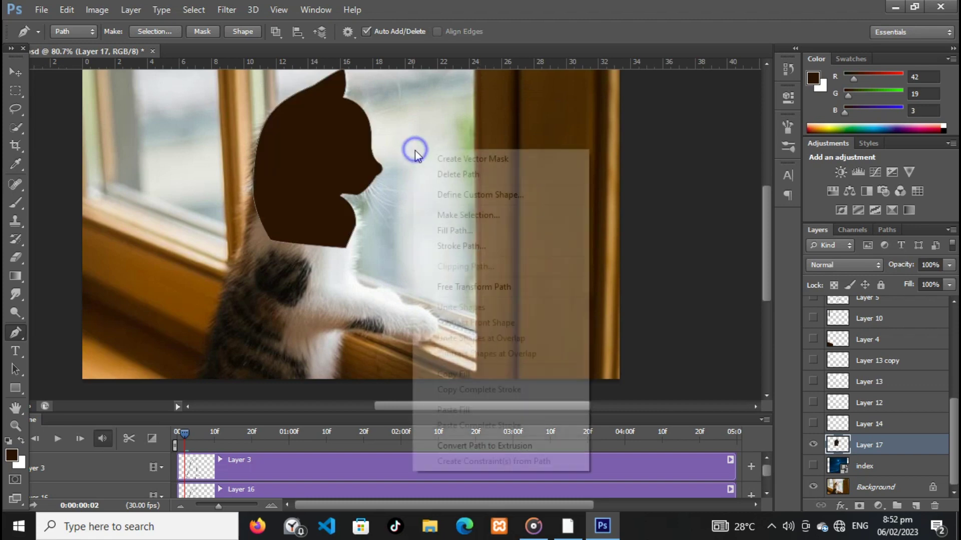
pyautogui.click(444, 175)
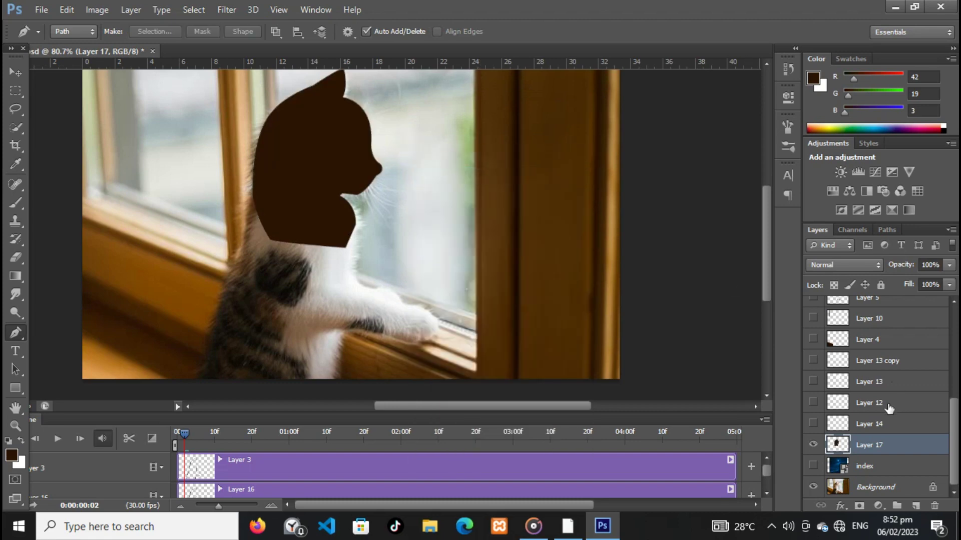
pyautogui.click(808, 486)
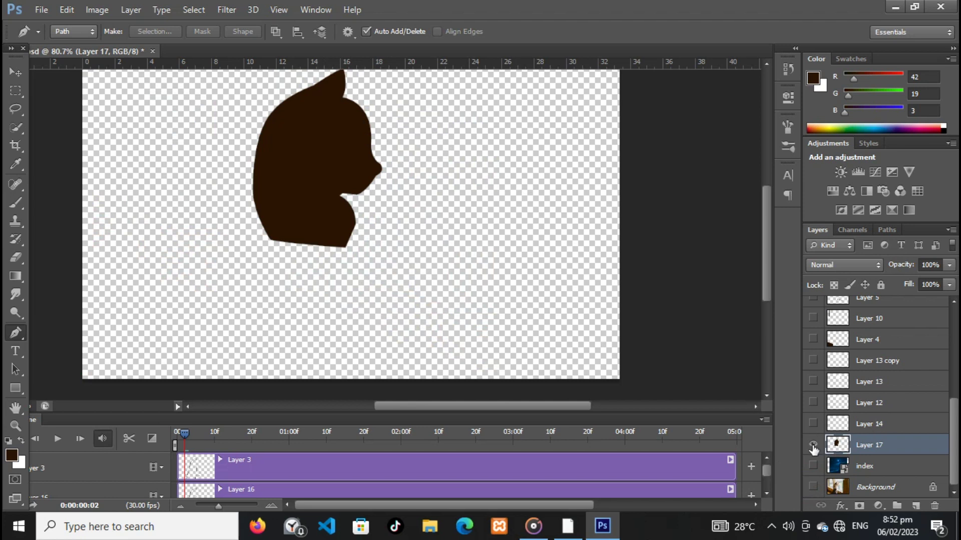
# Delete the practice silhouette layer and show cat Layers 15, 1, 9 and 3.
pyautogui.press('Delete')
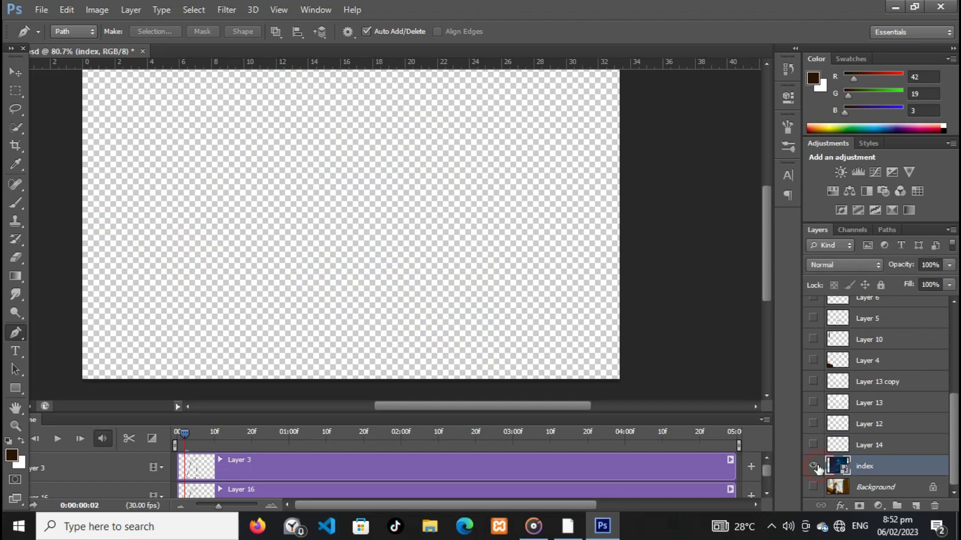
pyautogui.click(813, 466)
pyautogui.click(812, 465)
pyautogui.scroll(5, 850, 400)
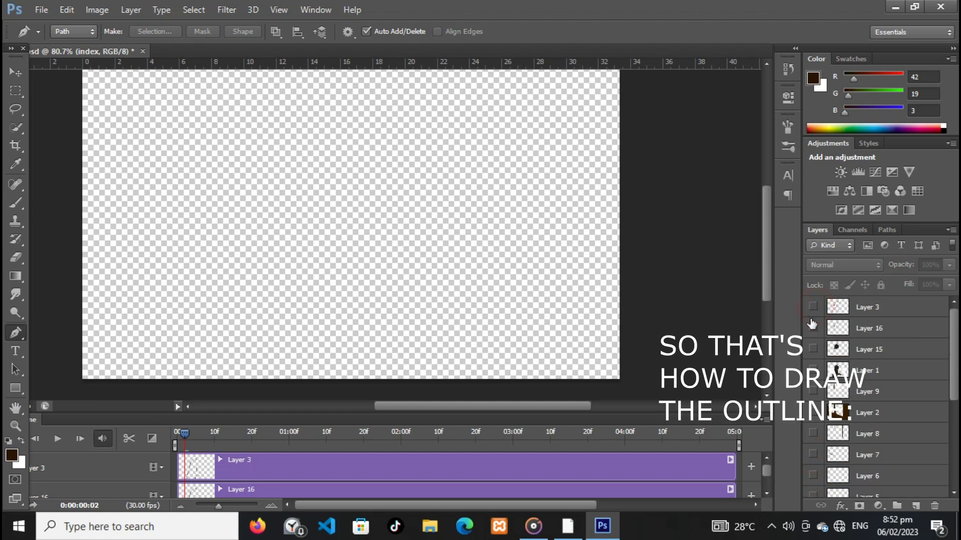
pyautogui.click(813, 349)
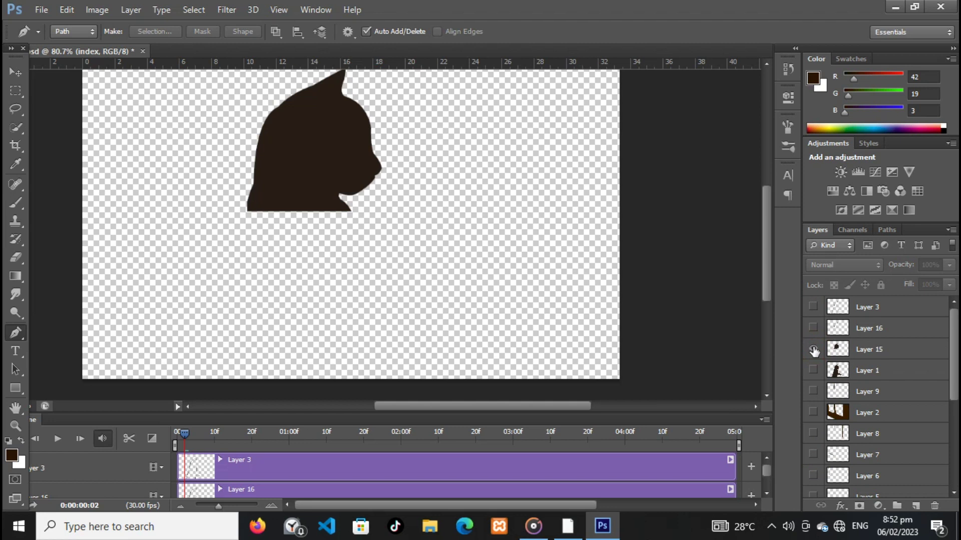
pyautogui.click(813, 371)
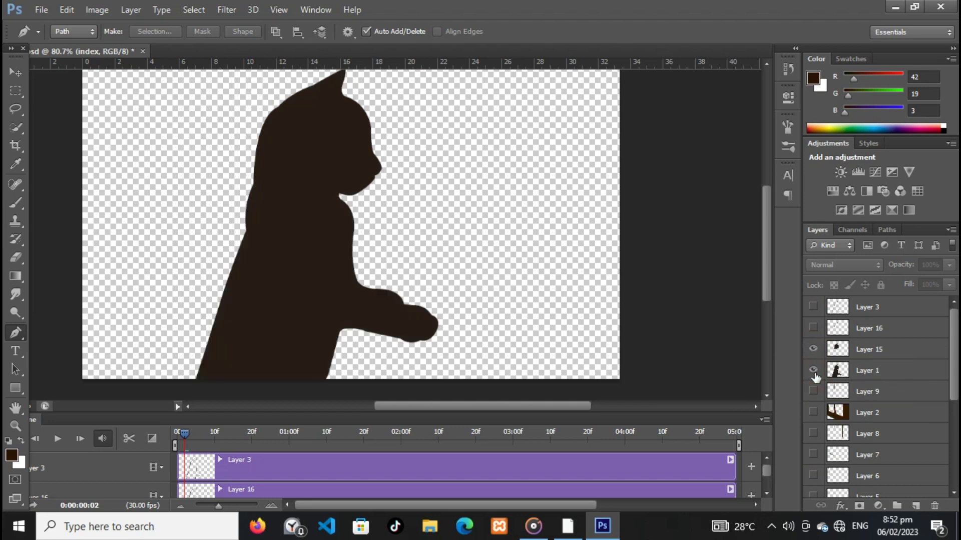
pyautogui.hotkey('ctrl', '-')
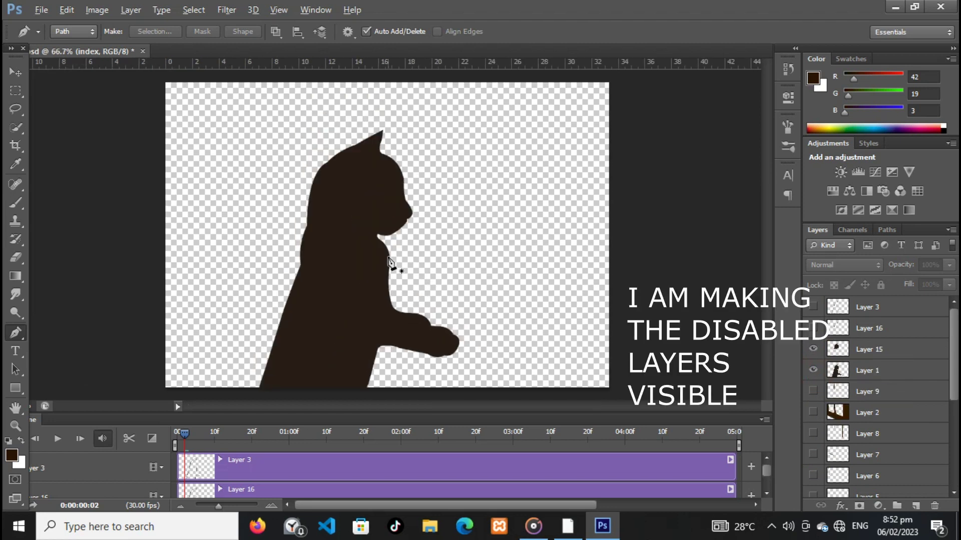
pyautogui.click(813, 395)
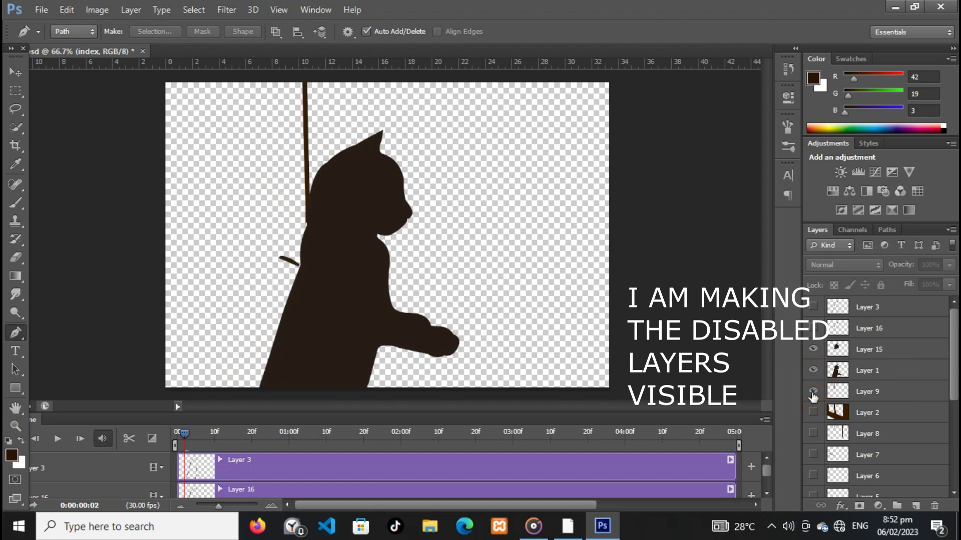
pyautogui.click(816, 307)
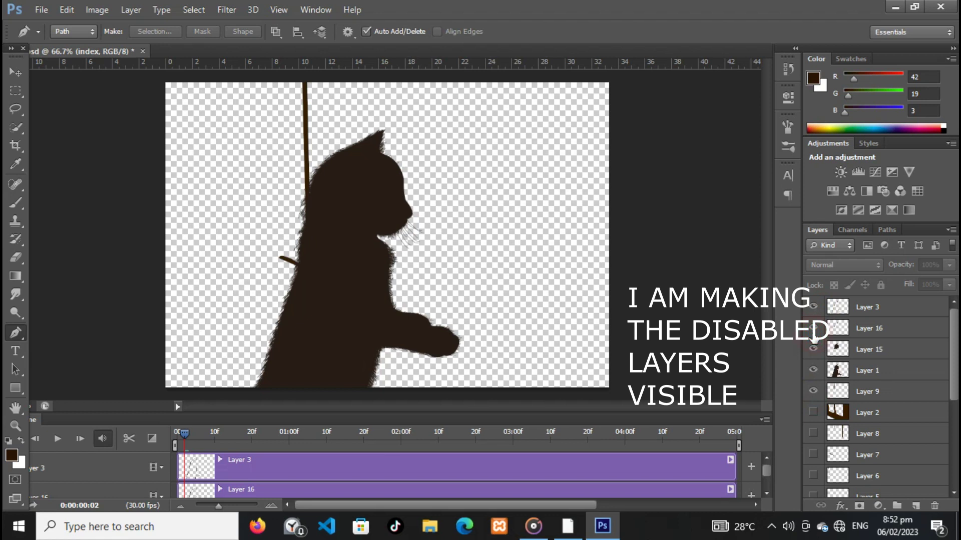
pyautogui.scroll(-1, 813, 370)
# Show the window-frame layers 2, 8, 7, 6, 5 and 10.
pyautogui.click(812, 399)
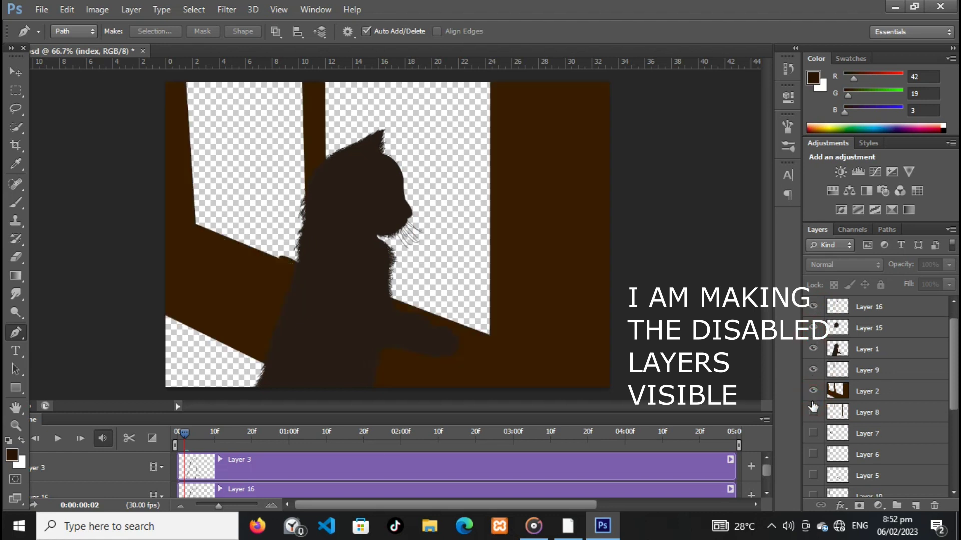
pyautogui.click(812, 413)
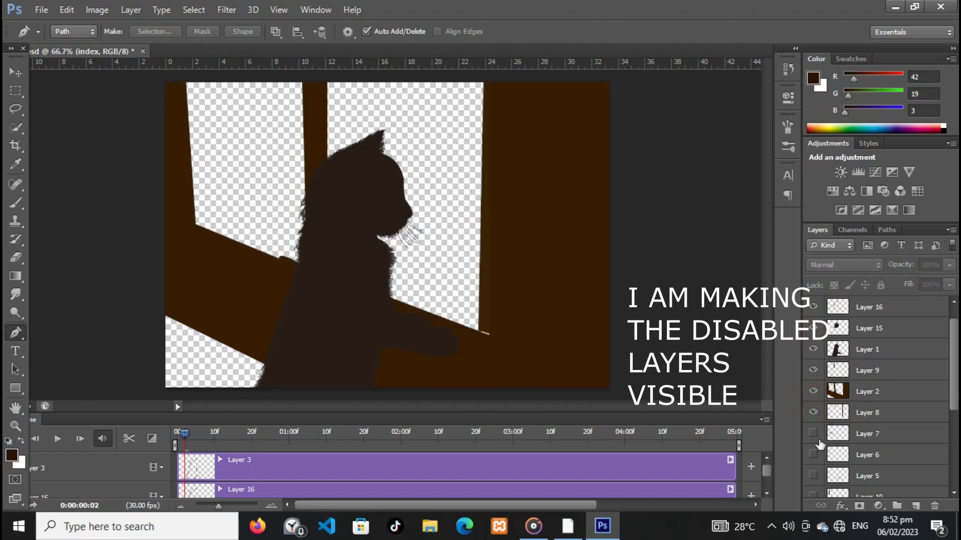
pyautogui.click(813, 433)
pyautogui.scroll(-3, 815, 415)
pyautogui.click(814, 391)
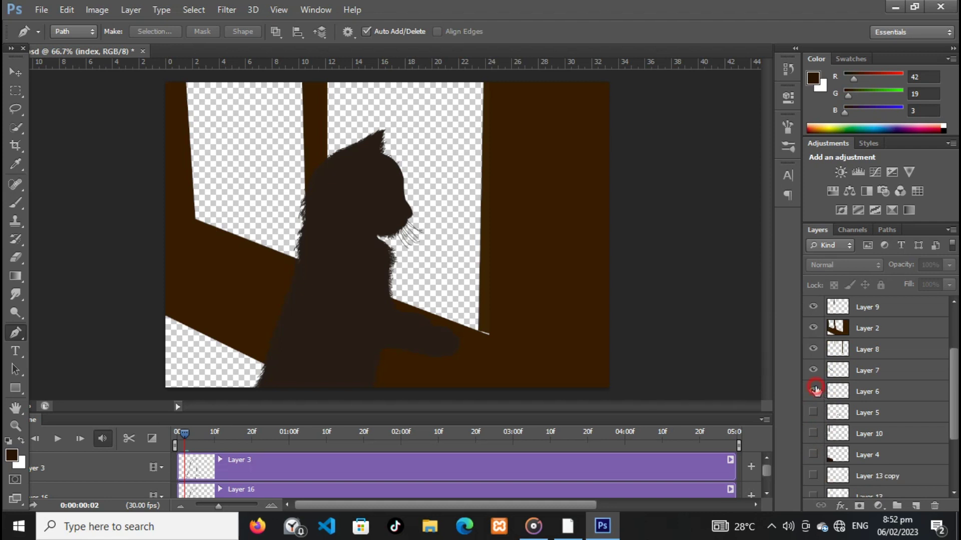
pyautogui.click(812, 412)
pyautogui.click(813, 433)
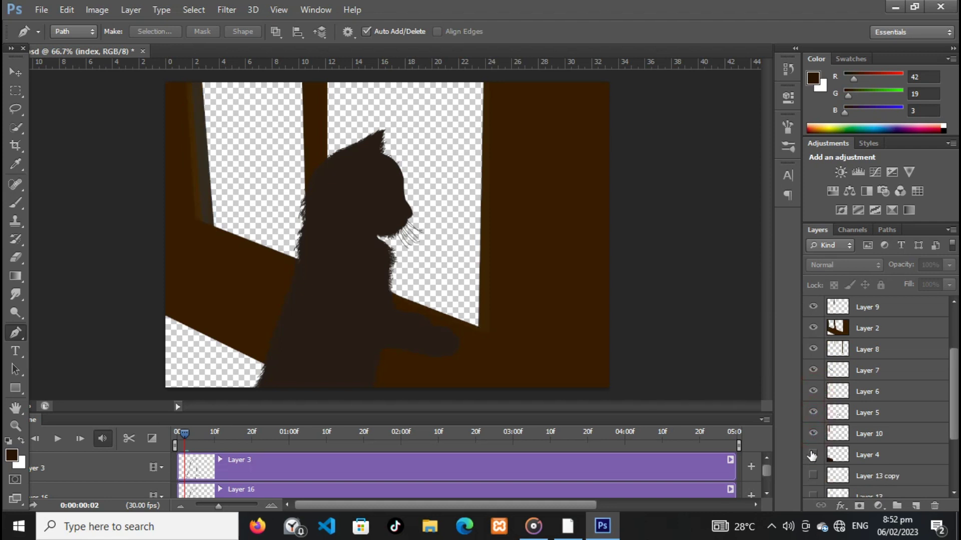
# Show Layer 12, leaving both Layer 13 moon-glow layers hidden.
pyautogui.scroll(-2, 812, 465)
pyautogui.click(813, 434)
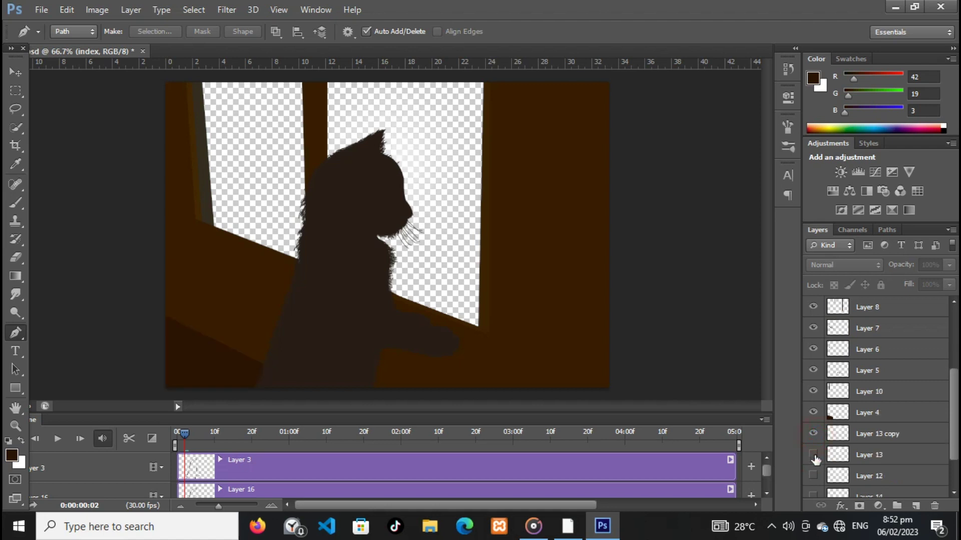
pyautogui.click(813, 455)
pyautogui.scroll(-3, 816, 465)
pyautogui.click(813, 424)
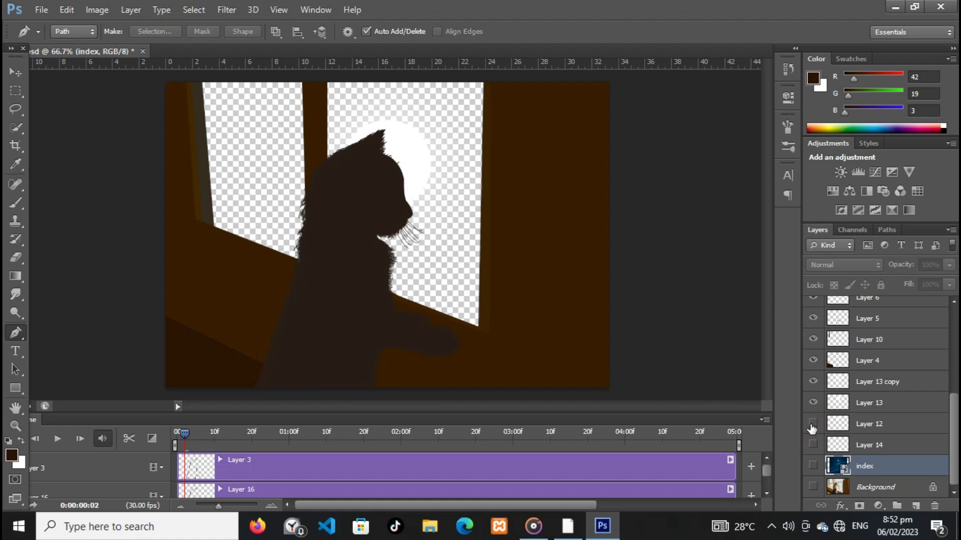
pyautogui.click(813, 402)
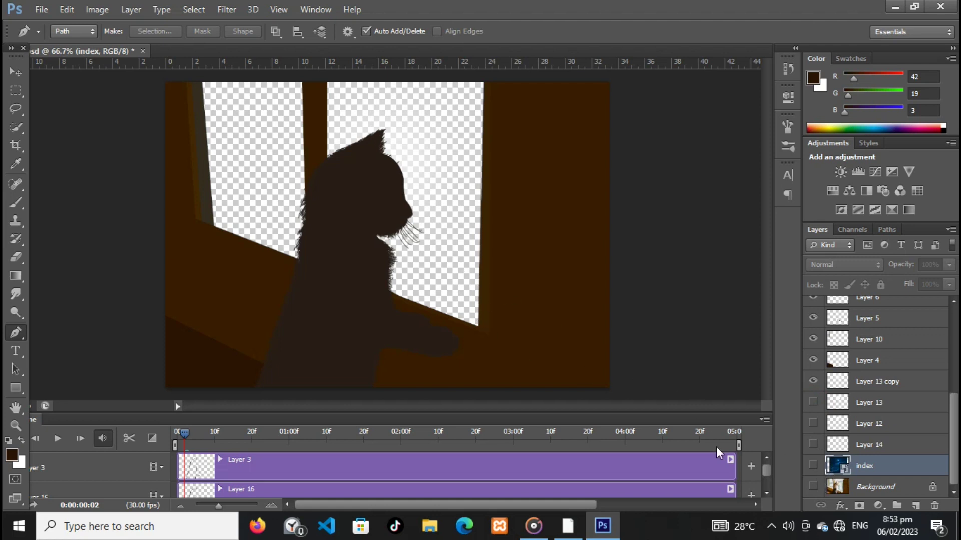
pyautogui.click(811, 381)
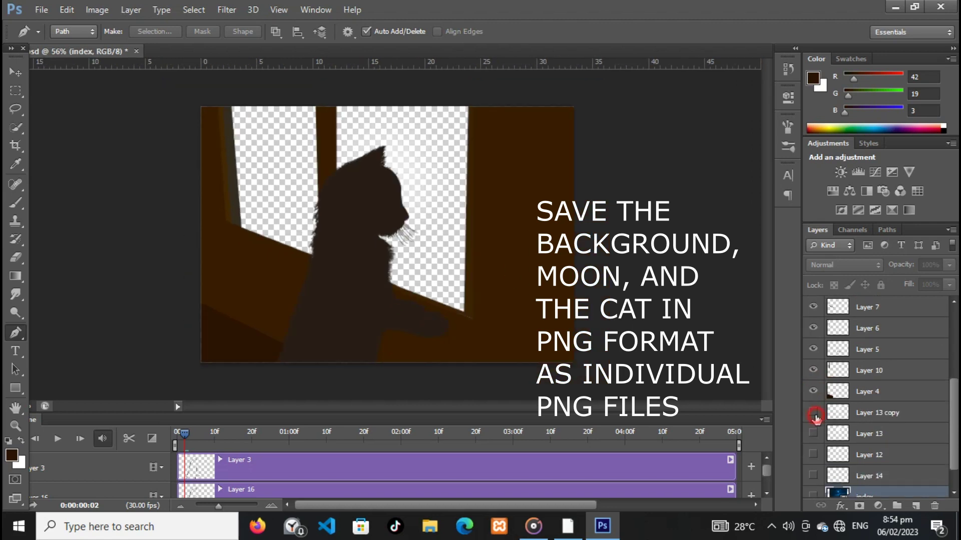
# Export the full cat scene with Save for Web as CAT1.png on the Desktop.
pyautogui.click(814, 414)
pyautogui.click(42, 10)
pyautogui.click(91, 202)
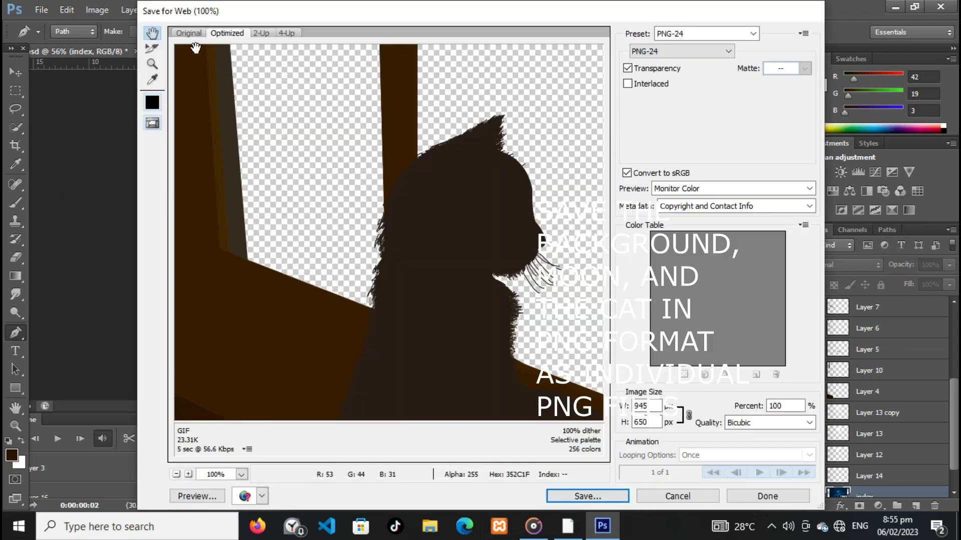
pyautogui.click(189, 33)
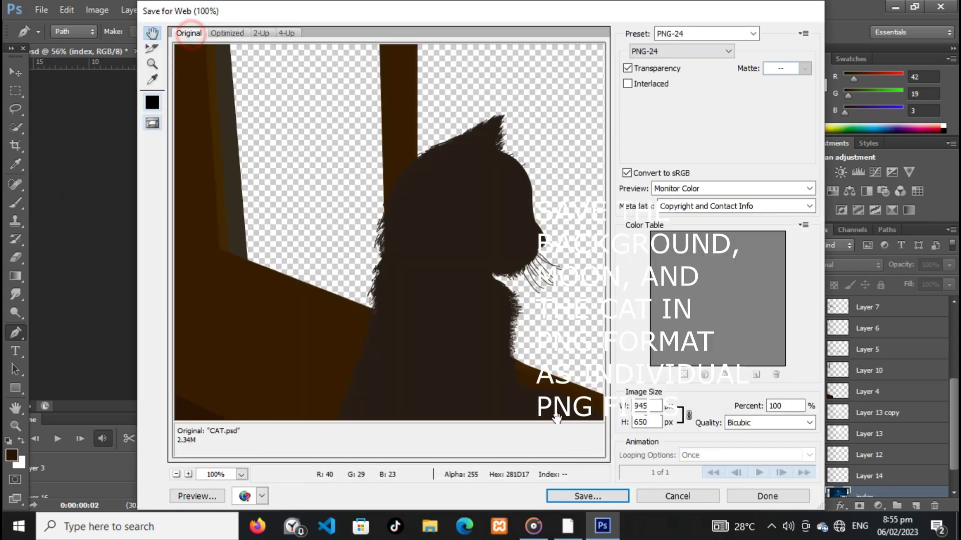
pyautogui.click(599, 495)
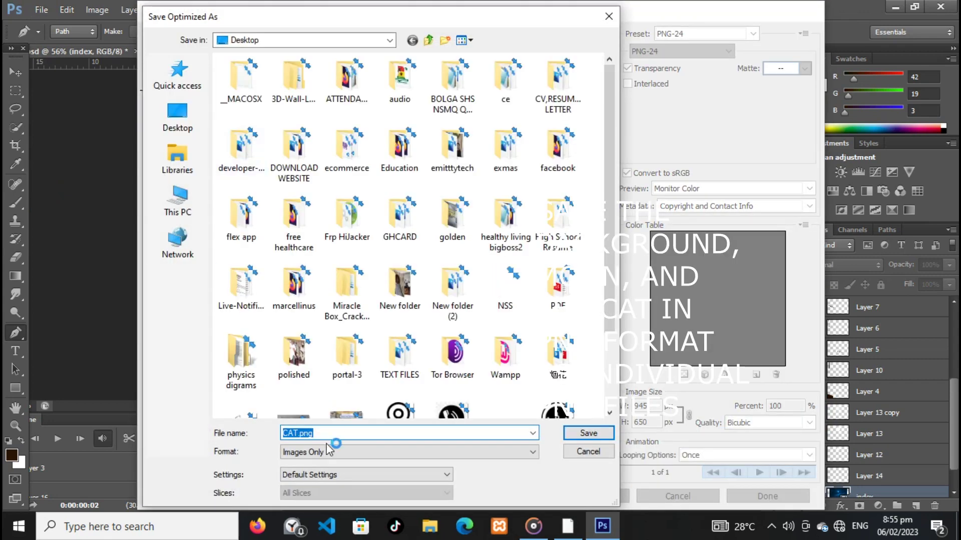
pyautogui.click(296, 434)
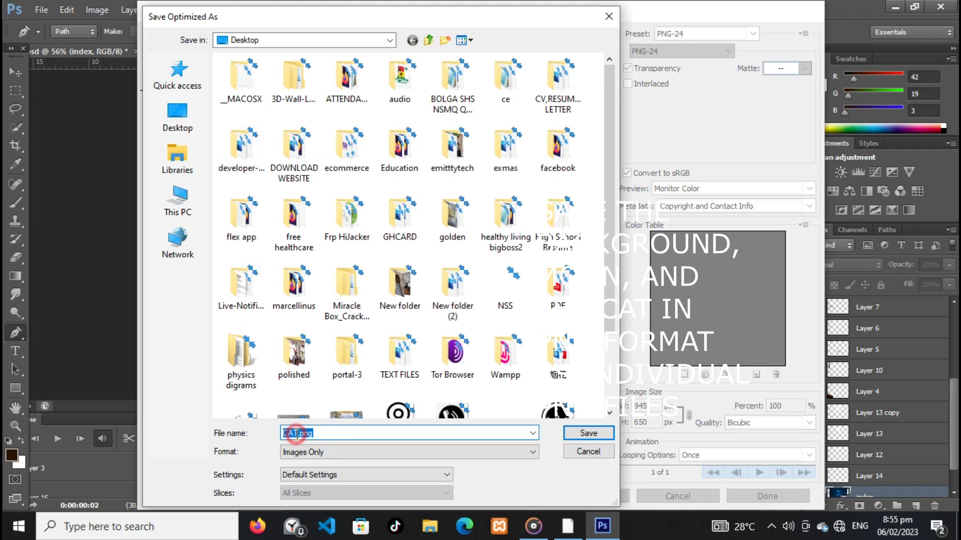
pyautogui.write('1')
pyautogui.click(177, 111)
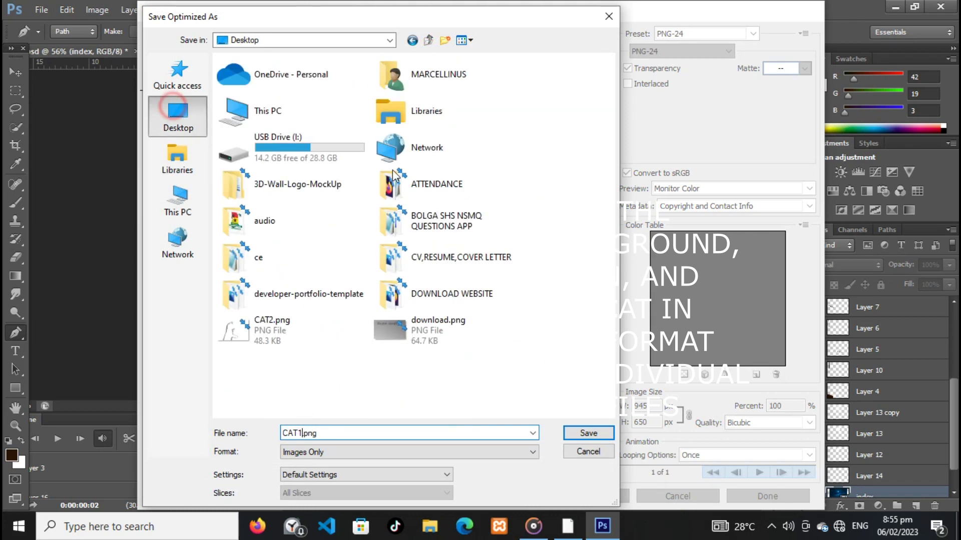
pyautogui.click(589, 433)
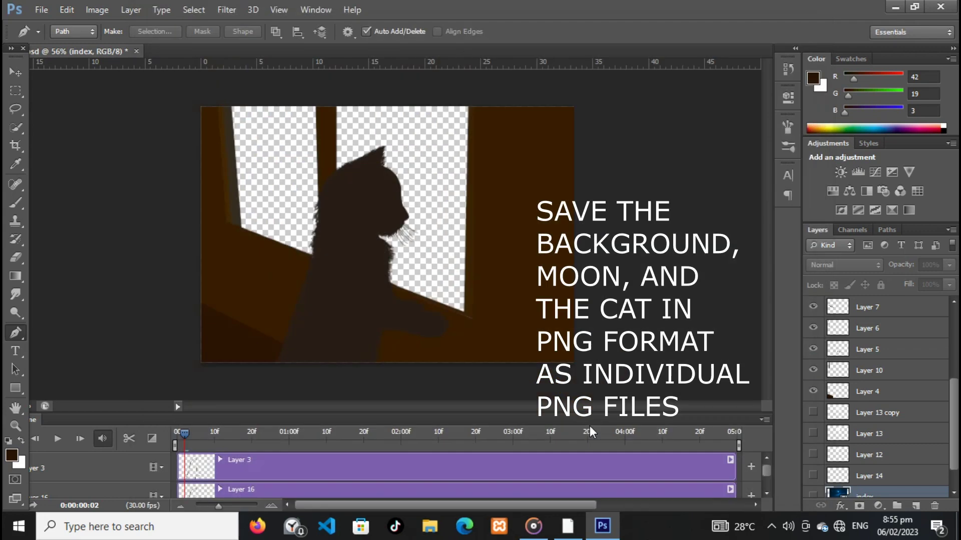
# Hide Layer 15 and every layer below it, leaving only the furry outline layers.
pyautogui.scroll(5, 869, 432)
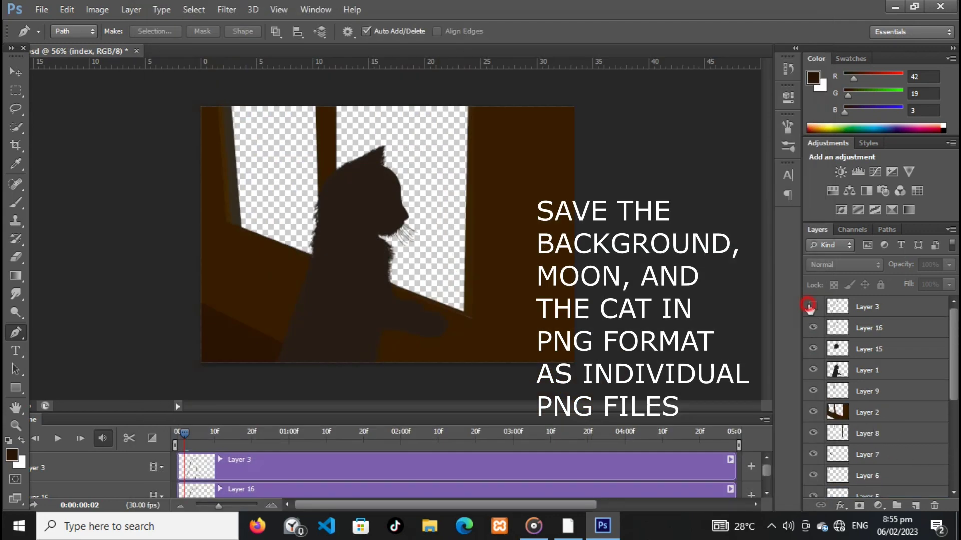
pyautogui.moveTo(813, 349); pyautogui.dragTo(813, 493)
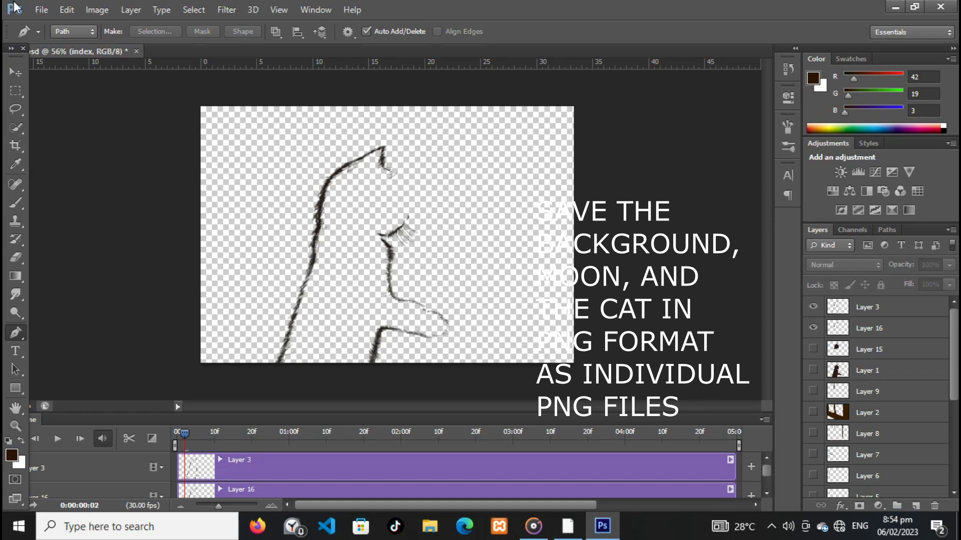
pyautogui.click(41, 10)
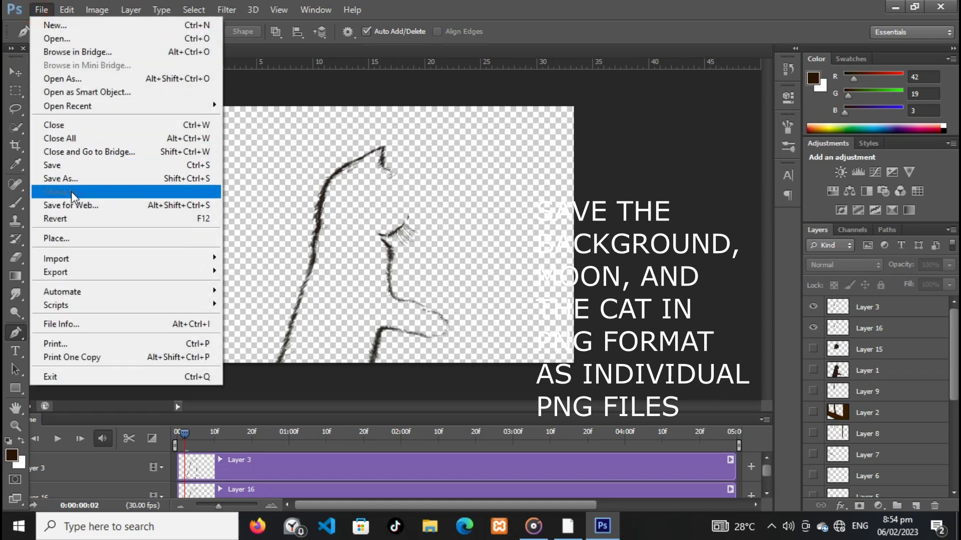
# Export the cat outline with Save for Web as PNG-24 named CAT2.png on the Desktop.
pyautogui.click(77, 206)
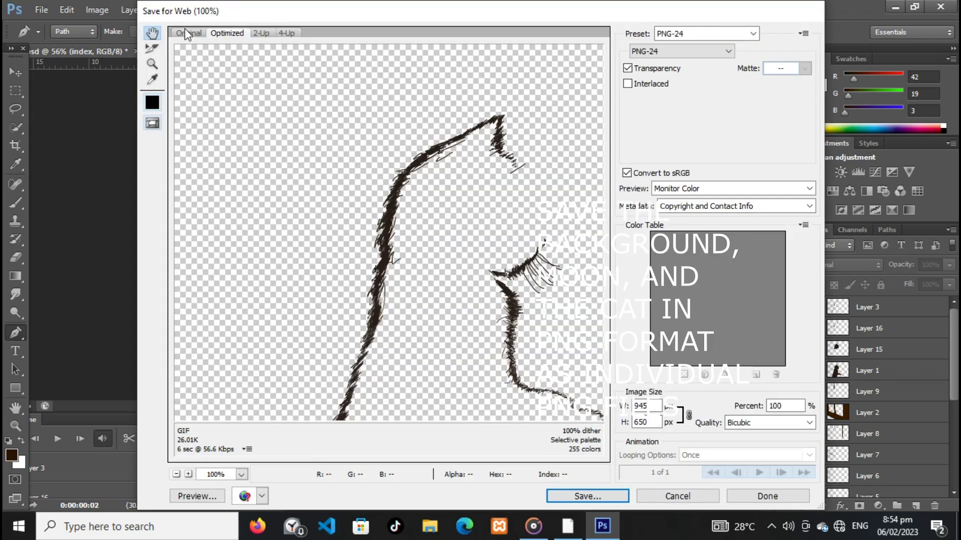
pyautogui.click(185, 33)
pyautogui.click(660, 51)
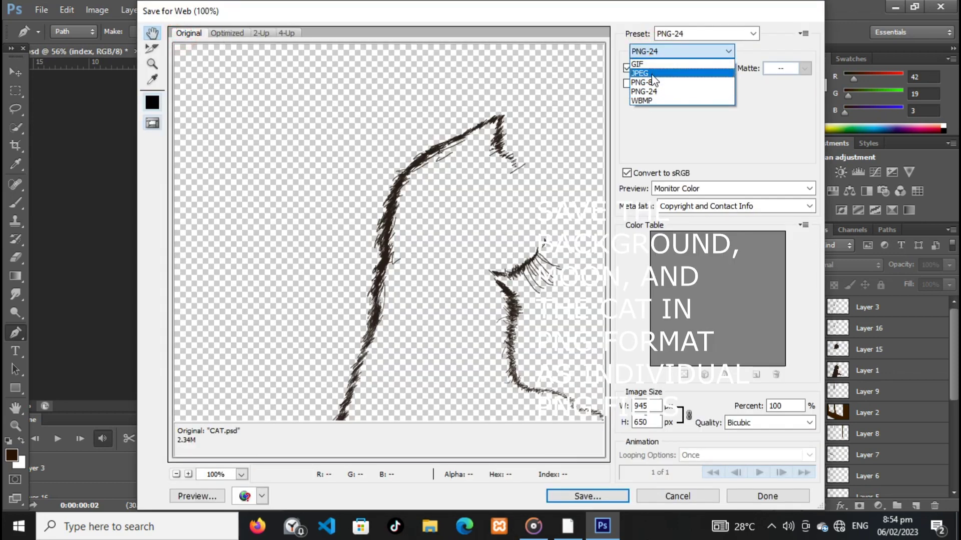
pyautogui.click(646, 92)
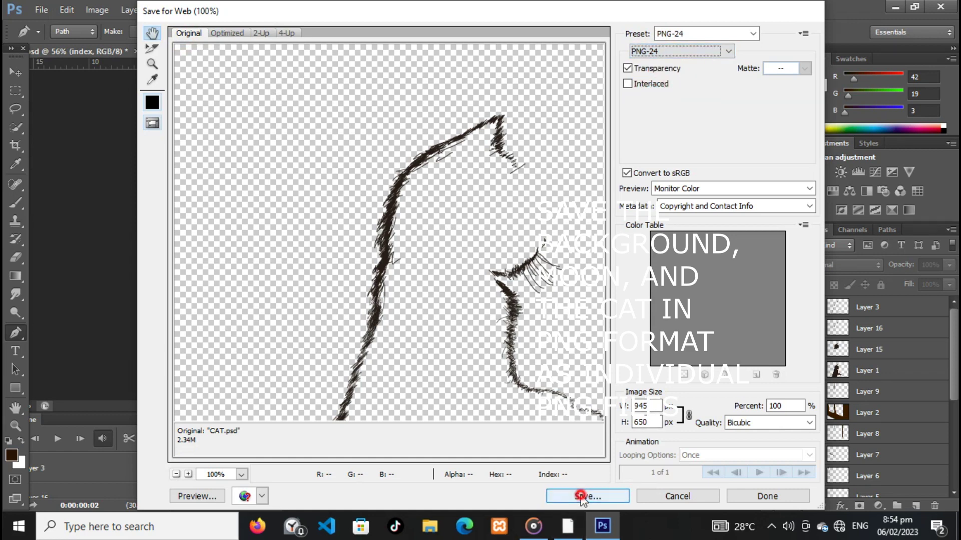
pyautogui.click(582, 496)
pyautogui.click(293, 433)
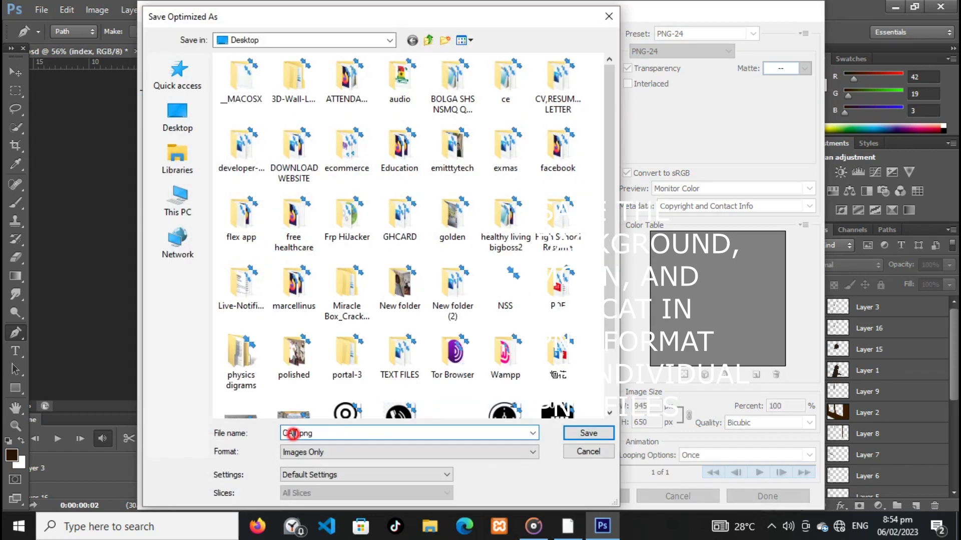
pyautogui.write('2')
pyautogui.click(182, 114)
pyautogui.click(590, 431)
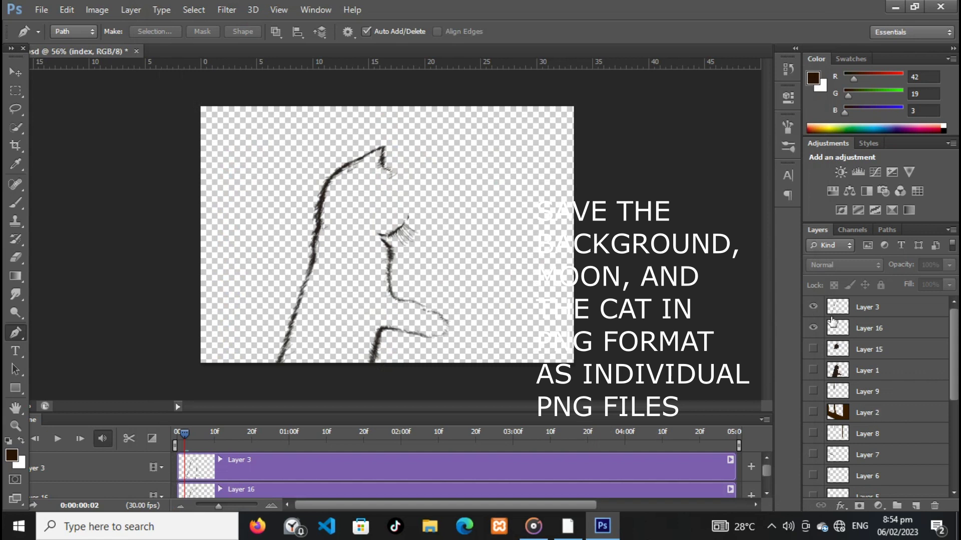
# Hide the outline and scene layers, showing only Layer 13 copy and Layer 13's moon.
pyautogui.keyDown('alt'); pyautogui.click(813, 307); pyautogui.keyUp('alt')
pyautogui.moveTo(814, 383)
pyautogui.mouseDown()
pyautogui.moveTo(811, 463)
pyautogui.moveTo(825, 432)
pyautogui.mouseUp()
pyautogui.moveTo(812, 371); pyautogui.dragTo(814, 434)
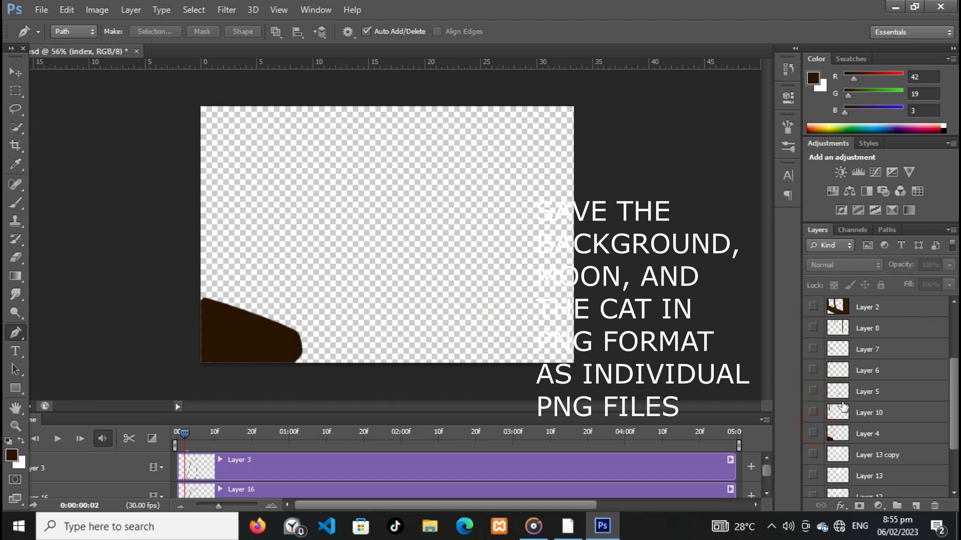
pyautogui.scroll(-3, 843, 407)
pyautogui.click(813, 382)
pyautogui.click(813, 402)
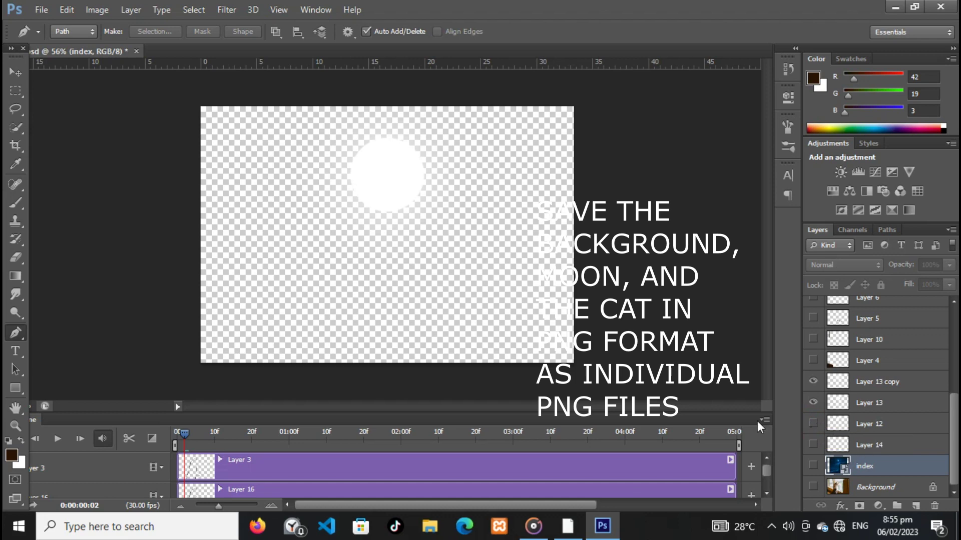
pyautogui.click(41, 9)
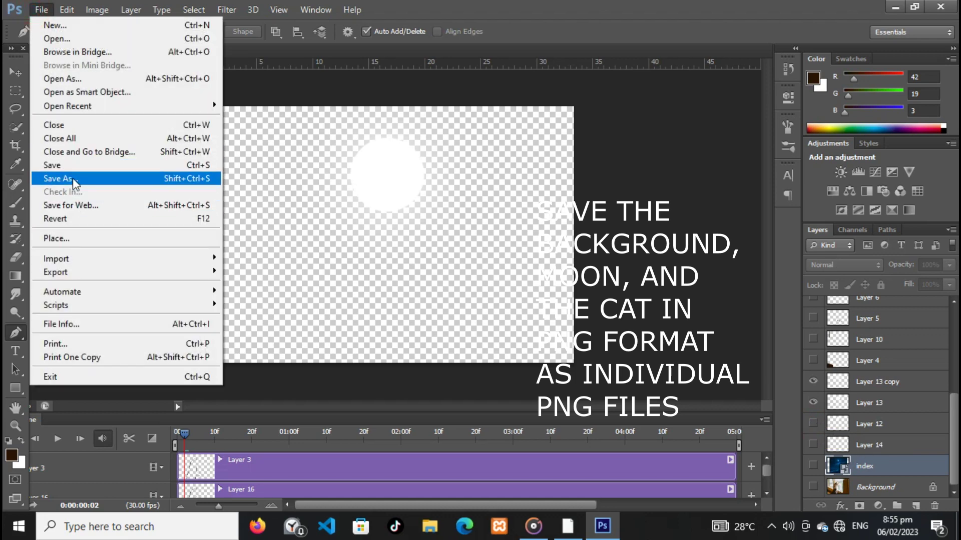
# Export the moon layer with Save for Web as CATmoon.png on the Desktop.
pyautogui.click(75, 206)
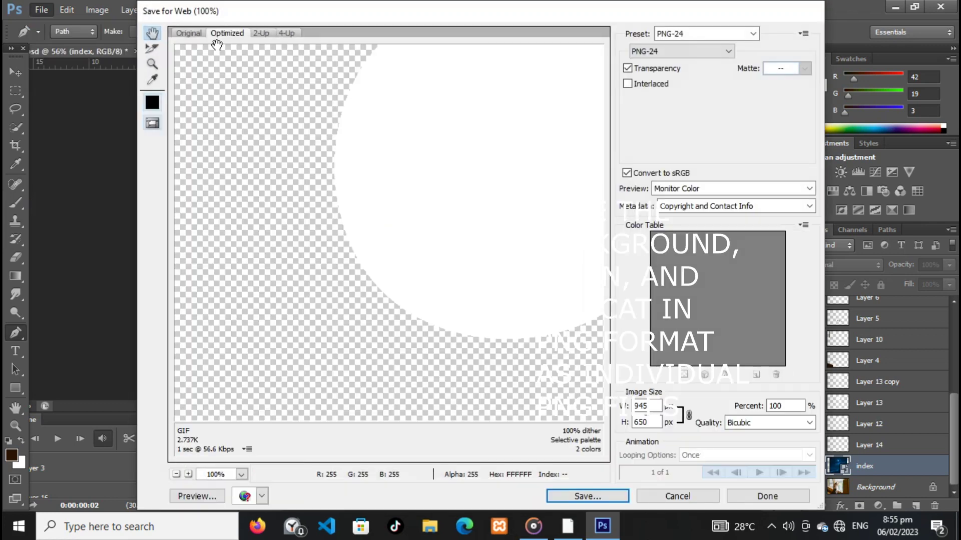
pyautogui.click(184, 32)
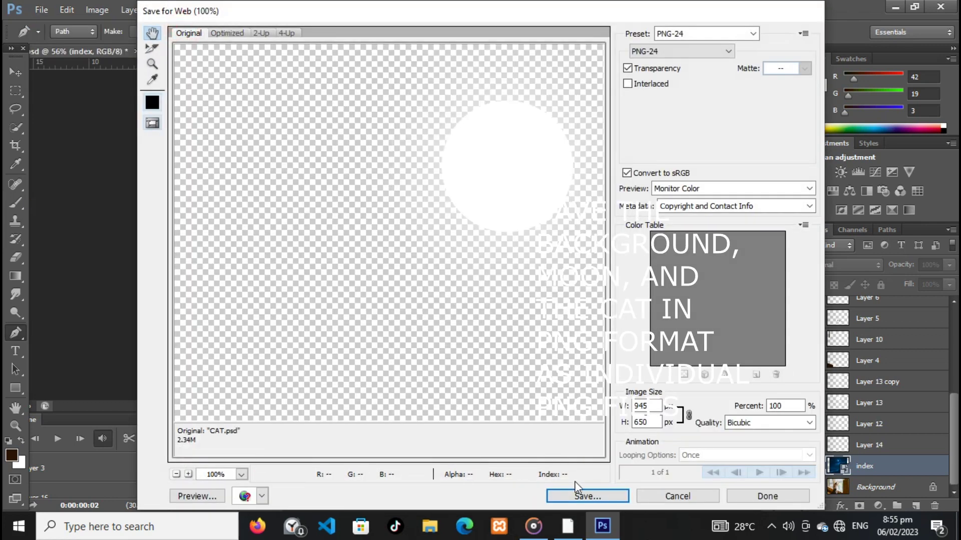
pyautogui.click(581, 498)
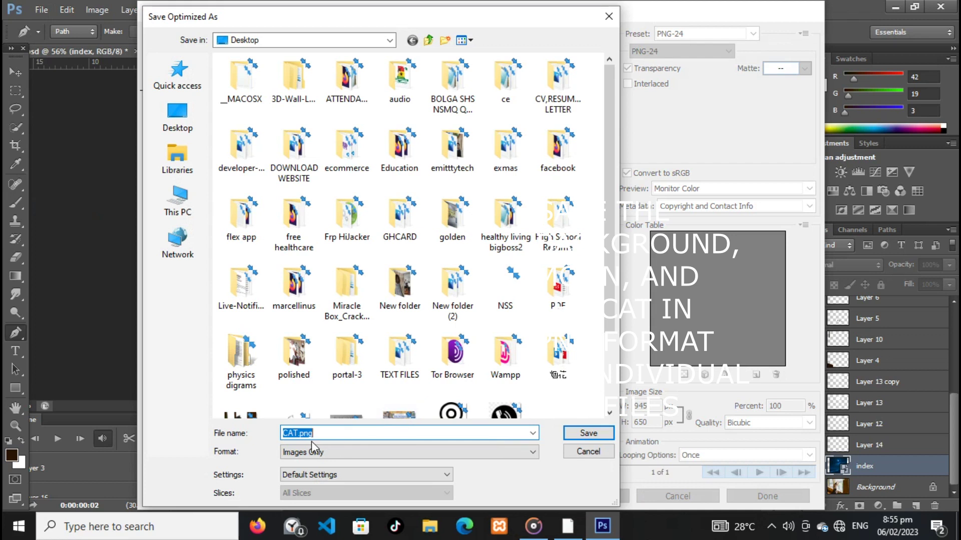
pyautogui.click(299, 434)
pyautogui.write('moon')
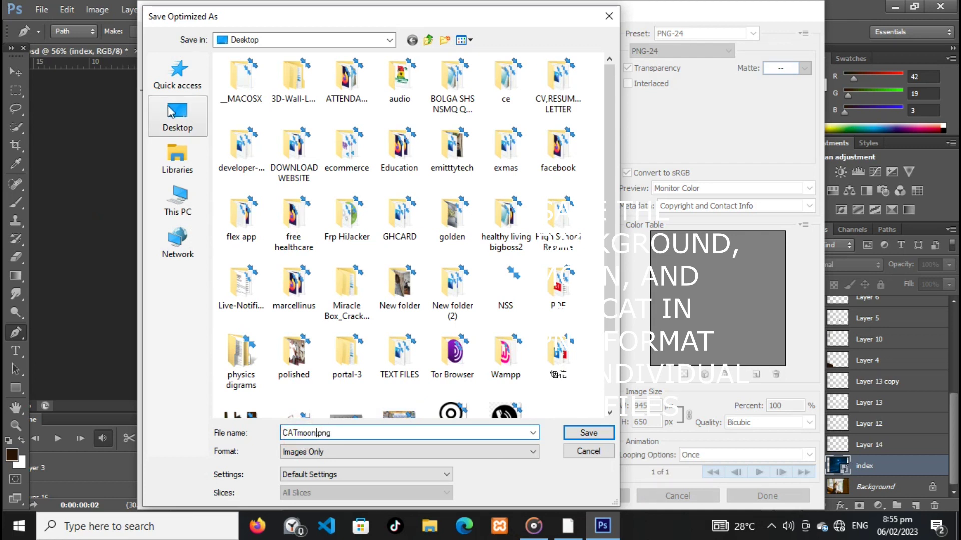
pyautogui.click(178, 116)
pyautogui.click(588, 433)
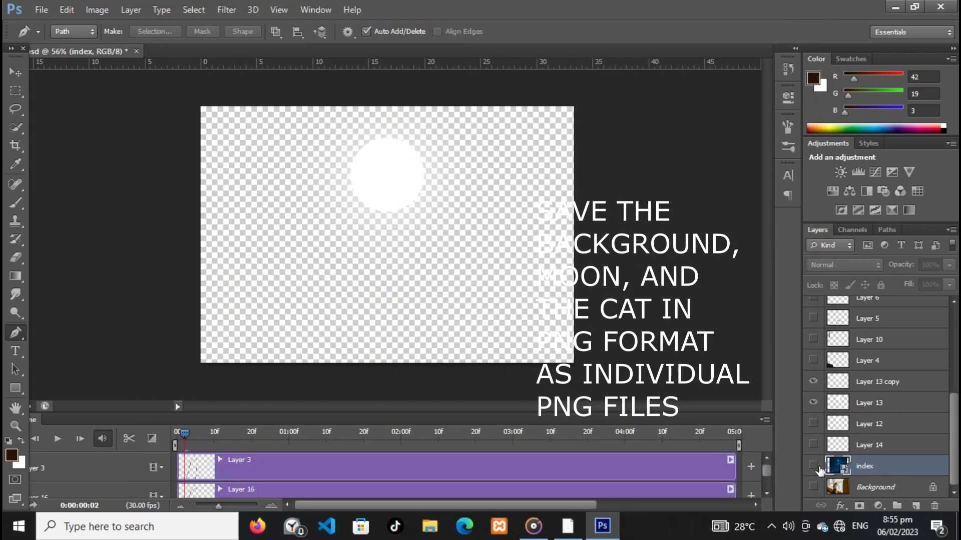
# Hide Layer 13 copy and Layer 13, and make the night-sky index layer visible.
pyautogui.click(813, 382)
pyautogui.click(813, 402)
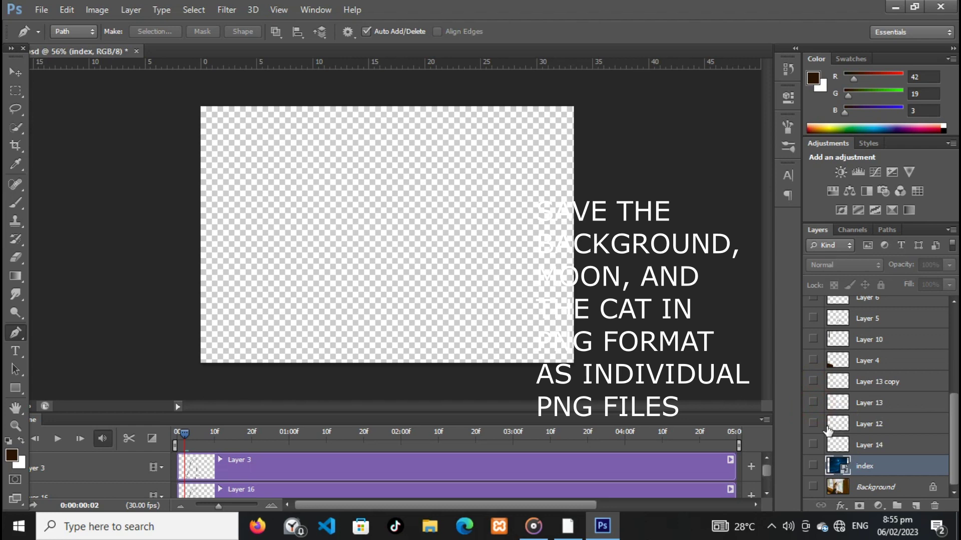
pyautogui.click(814, 466)
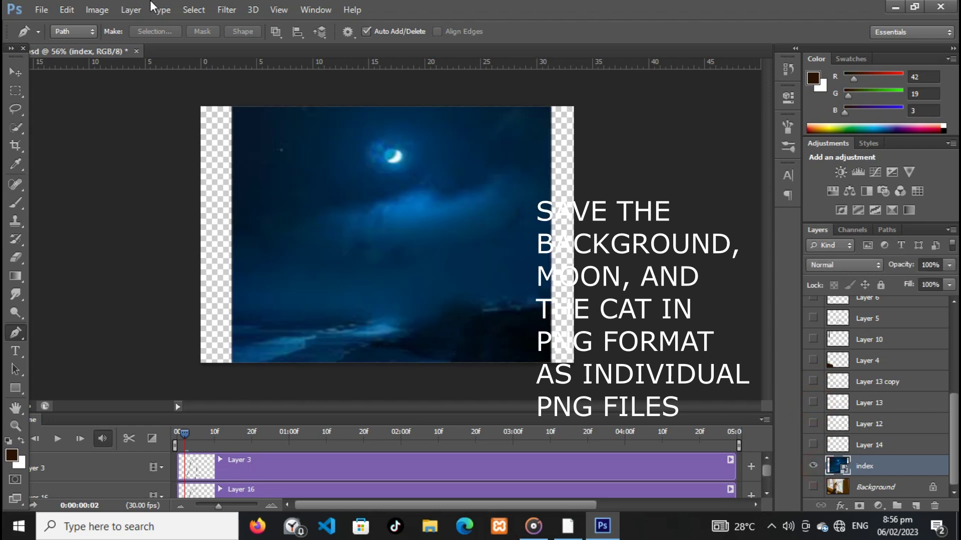
# Save the night-sky background as PNG named CATbg.png on the Desktop, then hide the index layer.
pyautogui.click(42, 10)
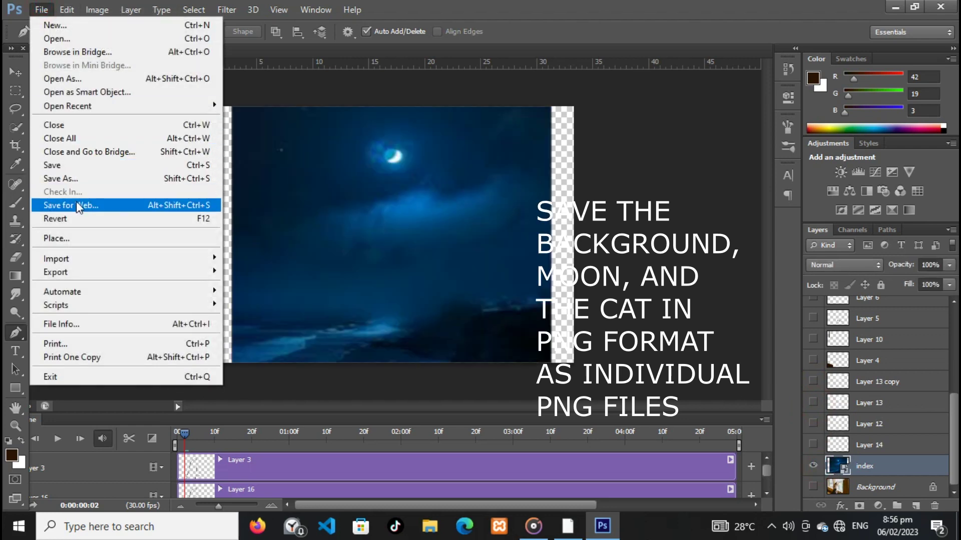
pyautogui.click(75, 179)
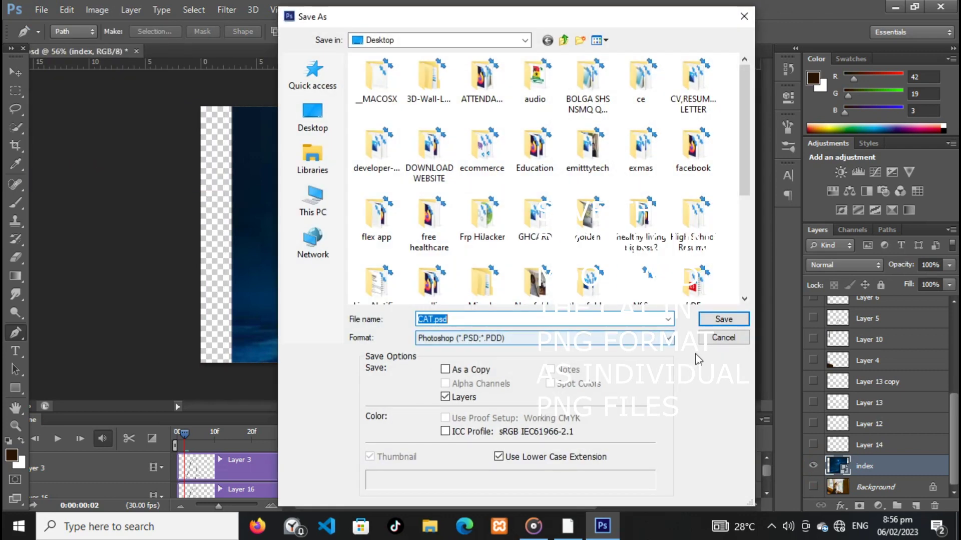
pyautogui.click(445, 339)
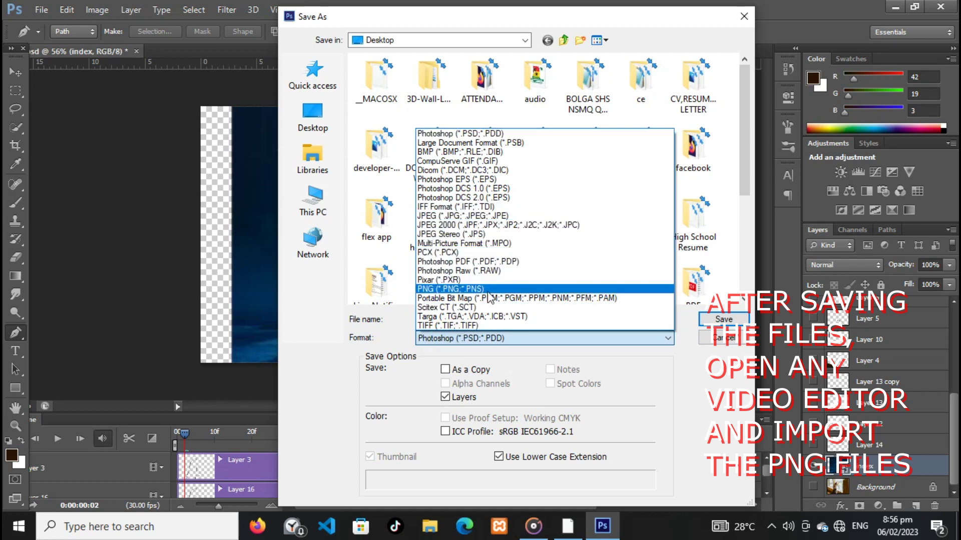
pyautogui.click(470, 289)
pyautogui.click(314, 129)
pyautogui.doubleClick(431, 315)
pyautogui.click(431, 317)
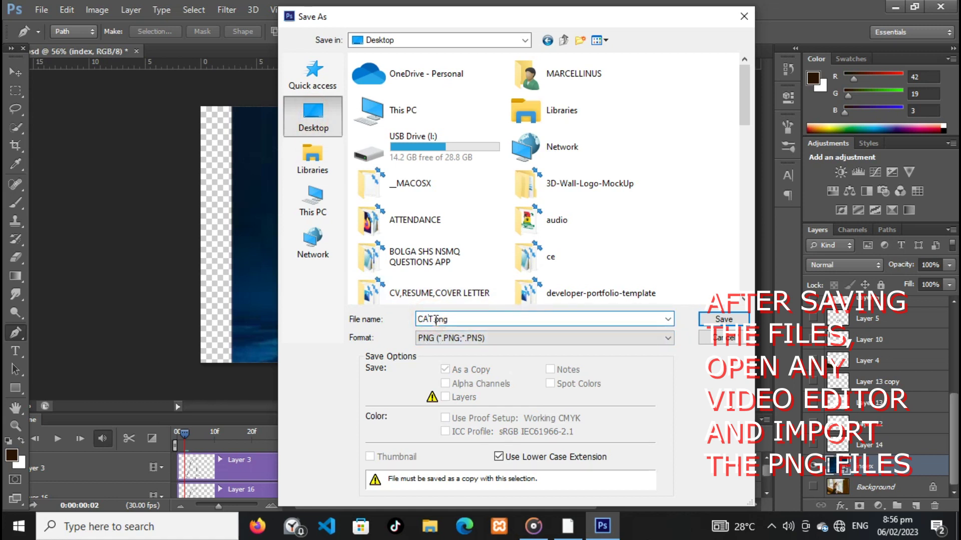
pyautogui.write('bg')
pyautogui.click(316, 122)
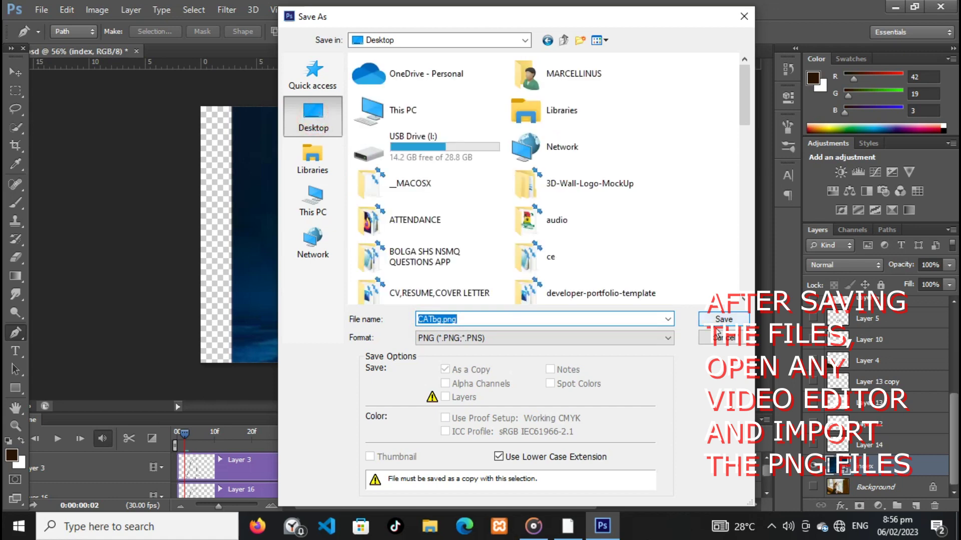
pyautogui.click(724, 319)
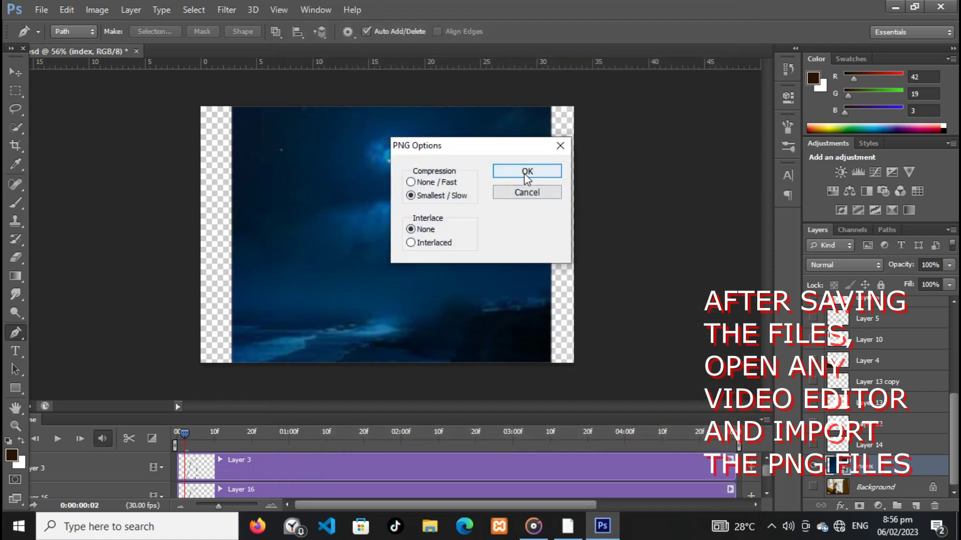
pyautogui.click(527, 173)
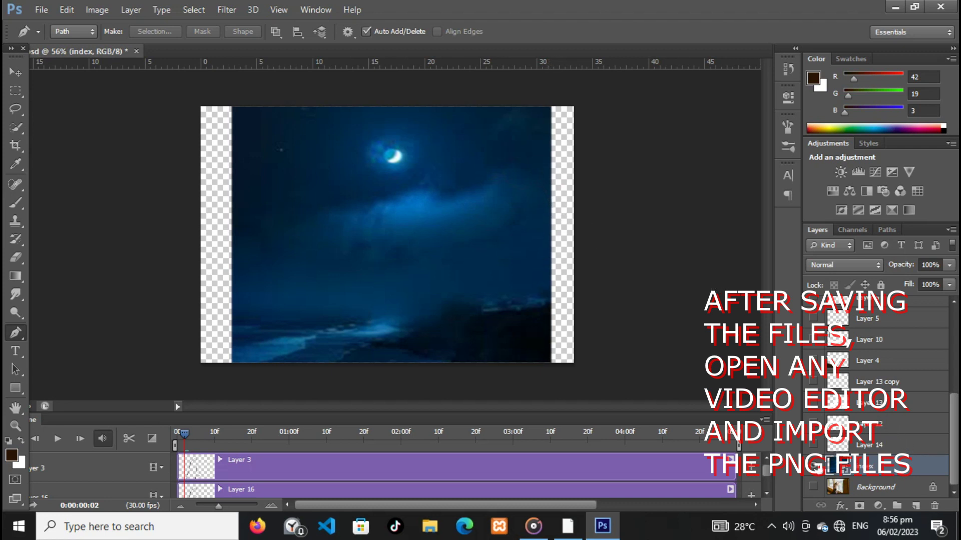
pyautogui.click(814, 469)
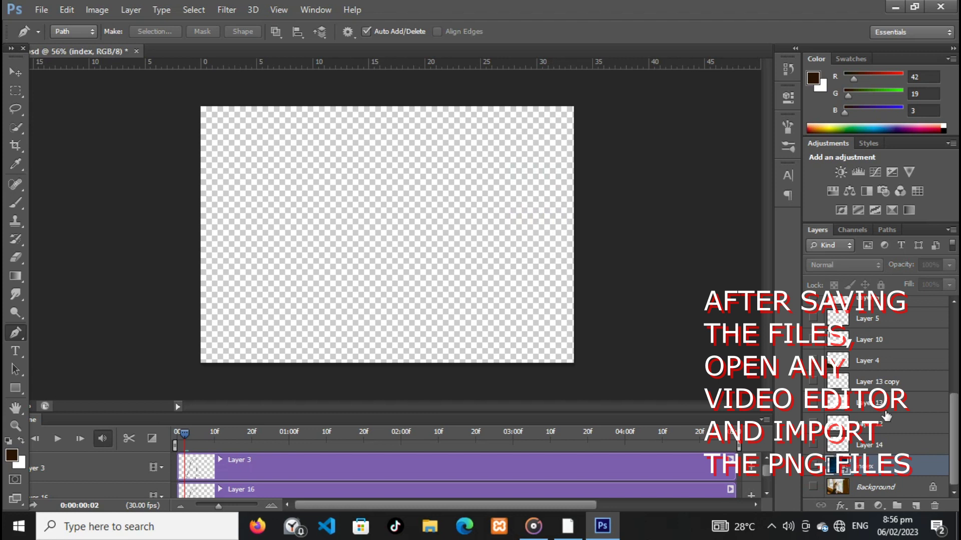
# Make the cat silhouette layers visible, minimise Photoshop and launch Movavi Video Editor Plus.
pyautogui.scroll(5, 887, 416)
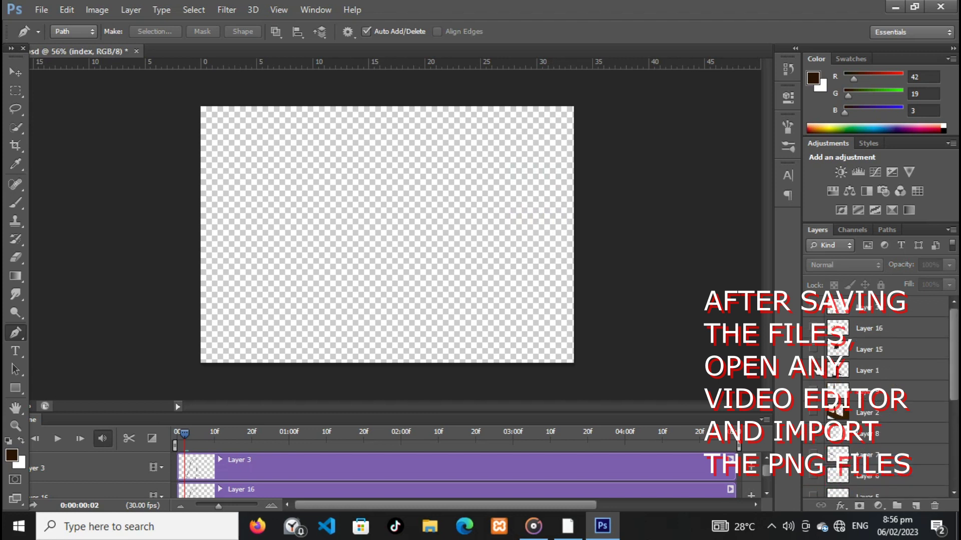
pyautogui.moveTo(812, 317); pyautogui.dragTo(814, 404)
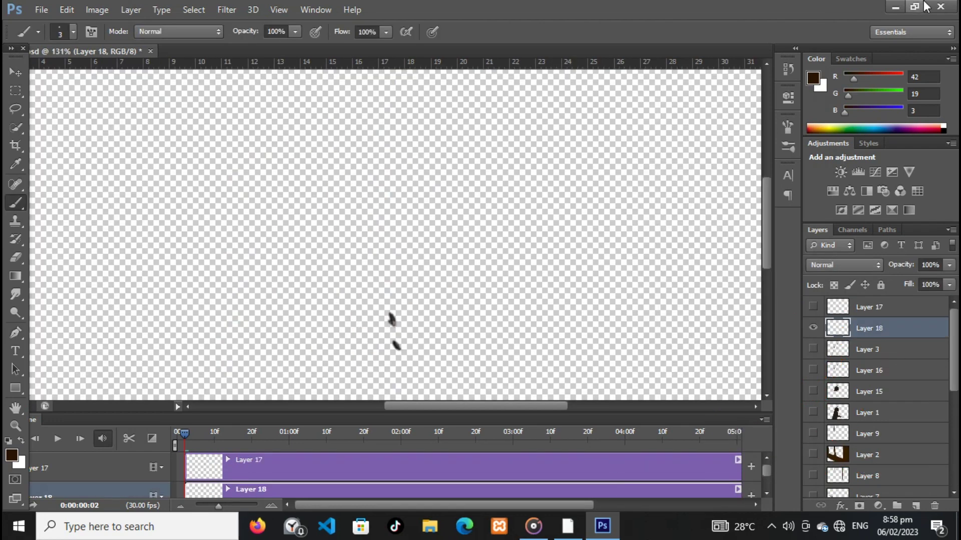
pyautogui.click(895, 7)
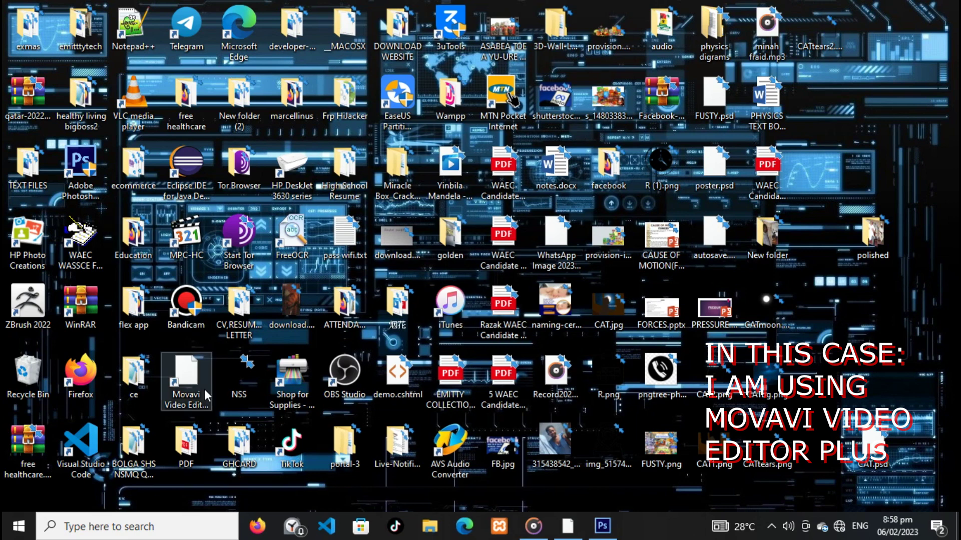
pyautogui.click(189, 381)
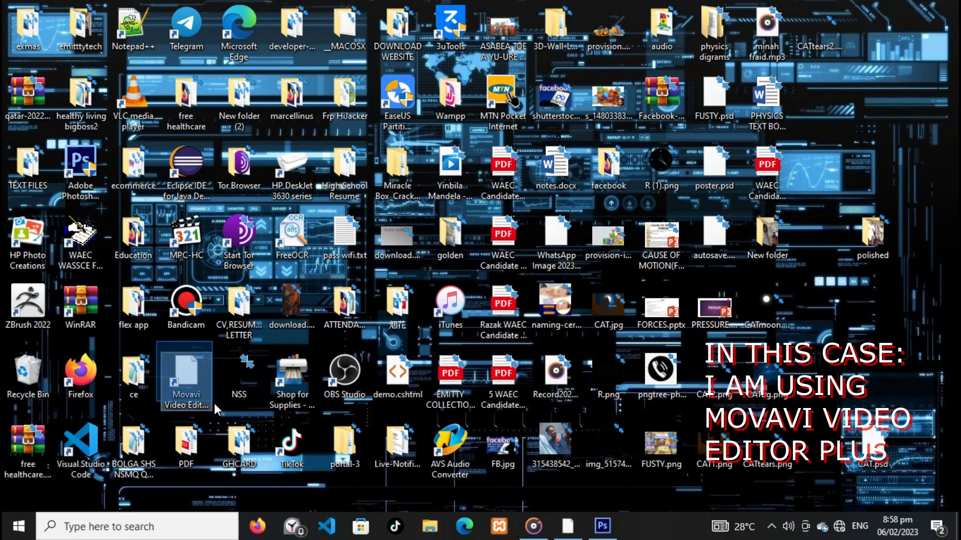
pyautogui.click(569, 529)
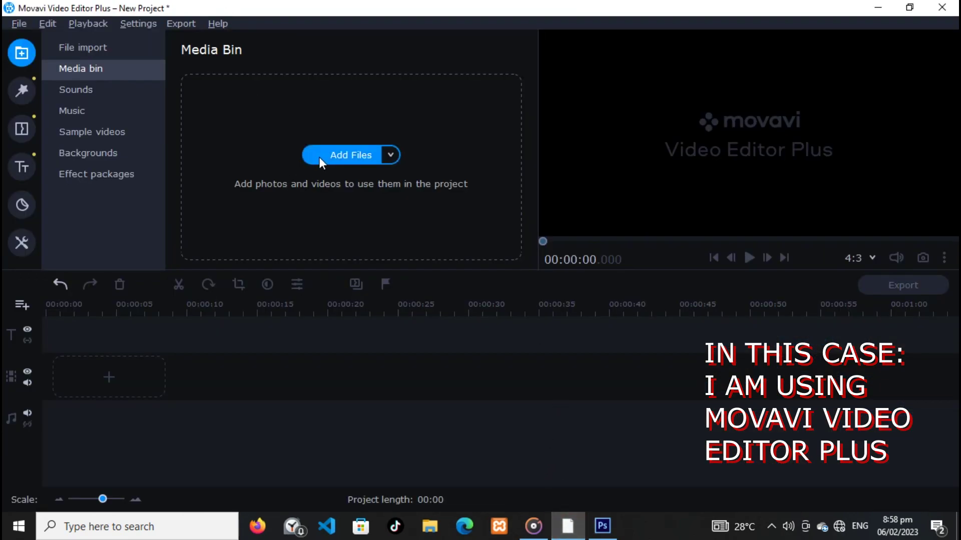
# From the Desktop, select CAT1, CAT2, CATbg, CATmoon, CATtears and CATtears2 PNGs for import.
pyautogui.click(324, 152)
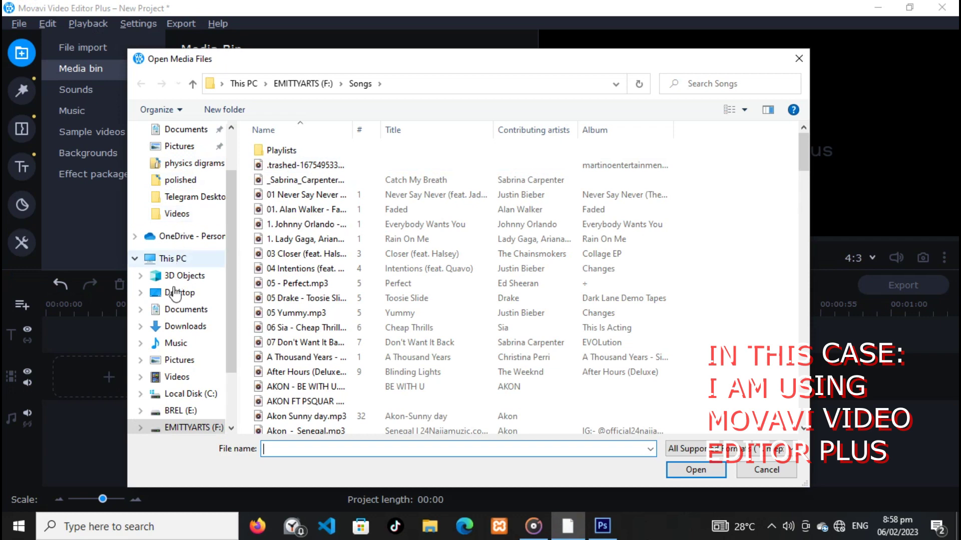
pyautogui.click(175, 293)
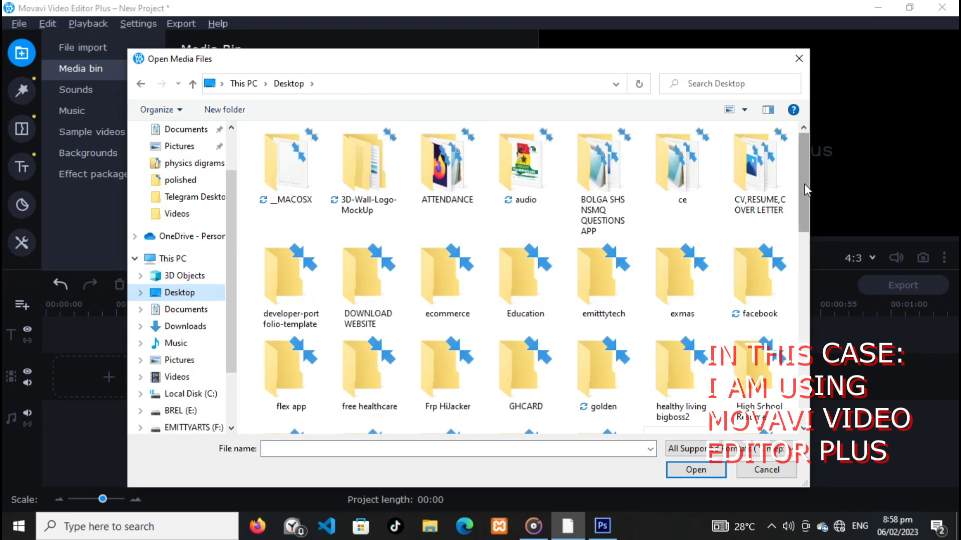
pyautogui.moveTo(803, 184); pyautogui.dragTo(817, 331)
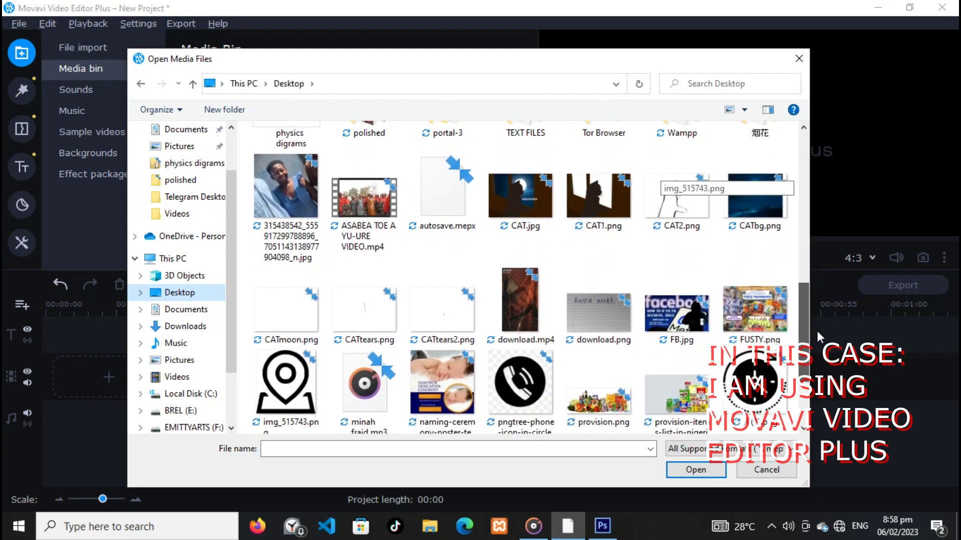
pyautogui.click(594, 200)
pyautogui.keyDown('ctrl'); pyautogui.click(681, 207); pyautogui.keyUp('ctrl')
pyautogui.keyDown('ctrl'); pyautogui.click(738, 221); pyautogui.keyUp('ctrl')
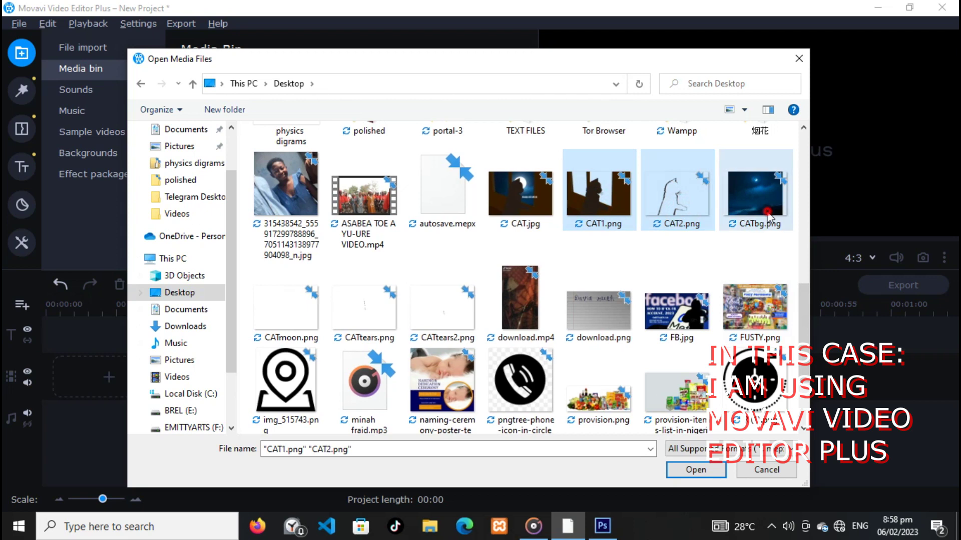
pyautogui.keyDown('ctrl'); pyautogui.click(269, 320); pyautogui.keyUp('ctrl')
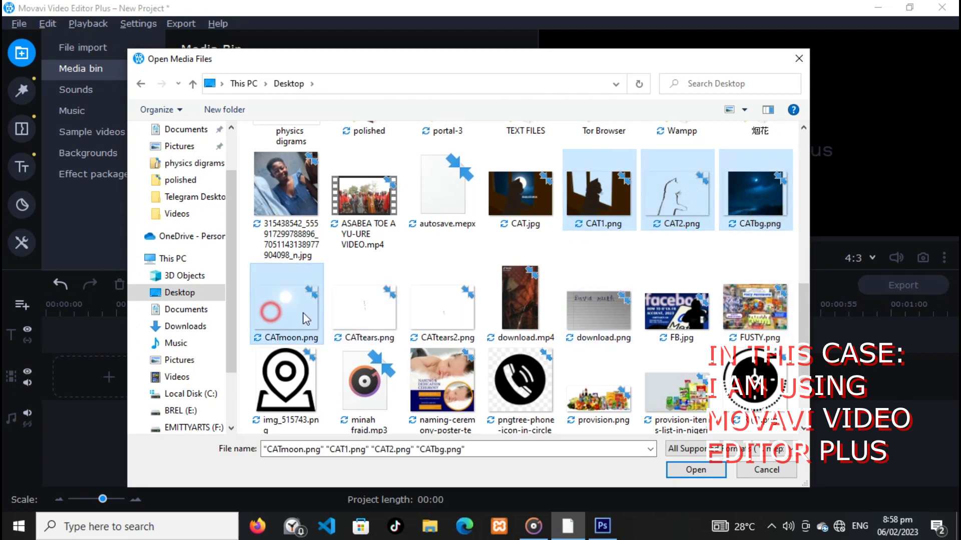
pyautogui.keyDown('ctrl'); pyautogui.click(365, 314); pyautogui.keyUp('ctrl')
pyautogui.keyDown('ctrl'); pyautogui.click(444, 312); pyautogui.keyUp('ctrl')
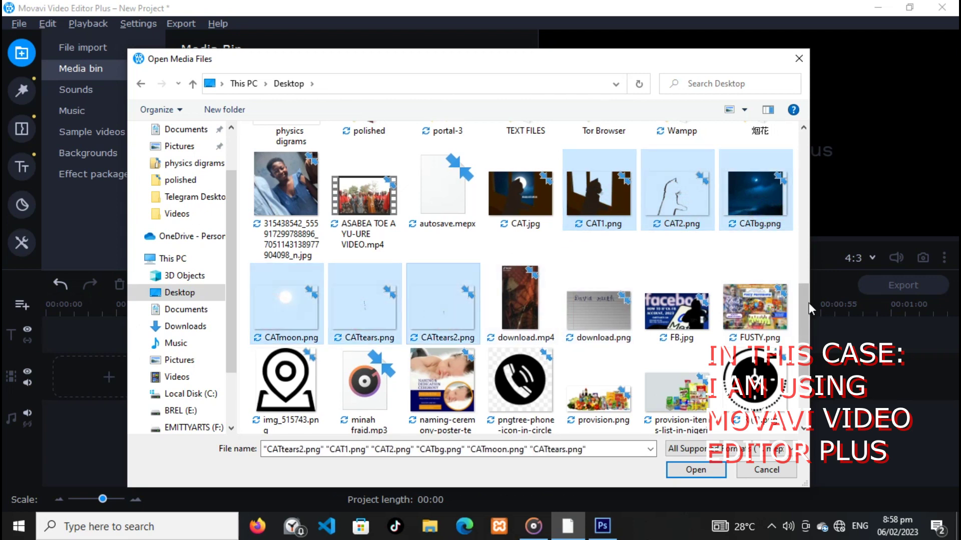
# Import the six selected PNGs and preview CAT1.png.
pyautogui.scroll(-2, 809, 302)
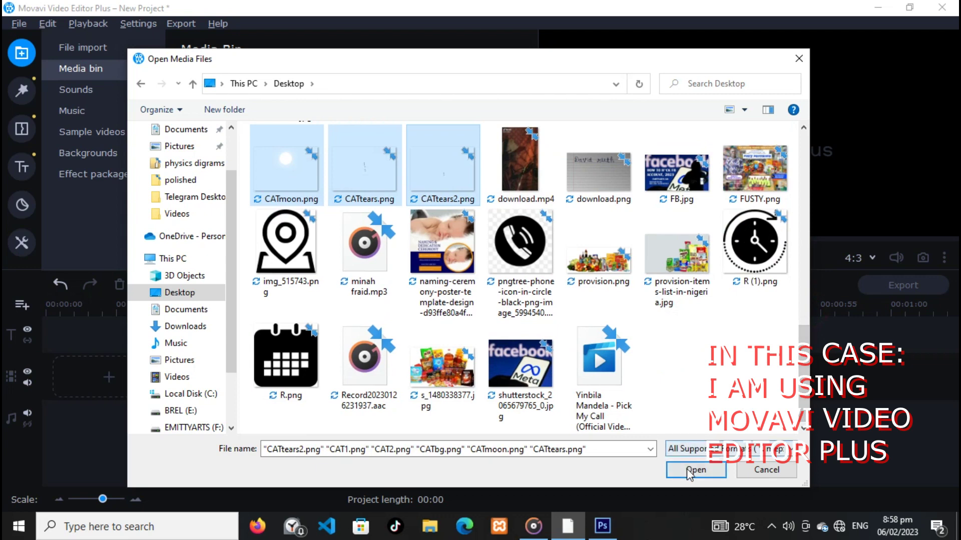
pyautogui.click(691, 468)
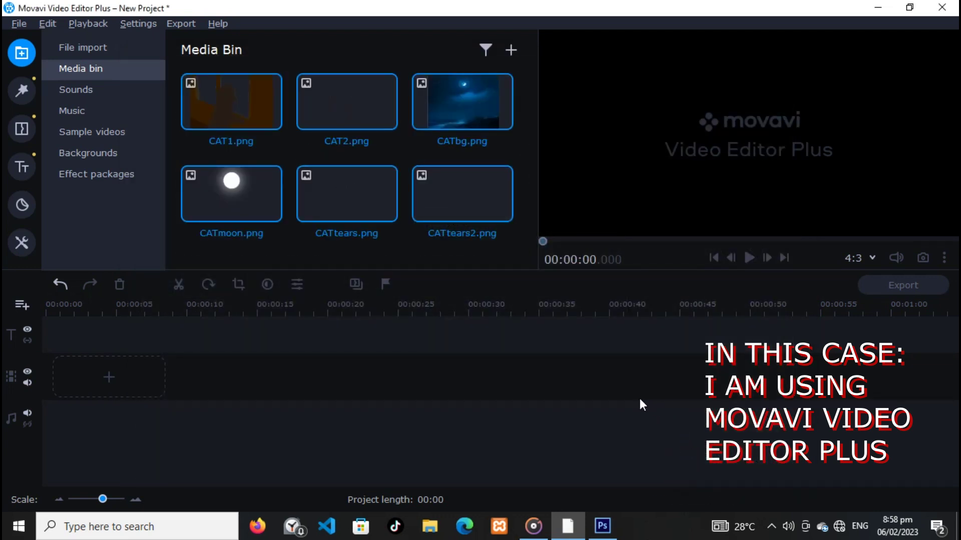
pyautogui.click(258, 105)
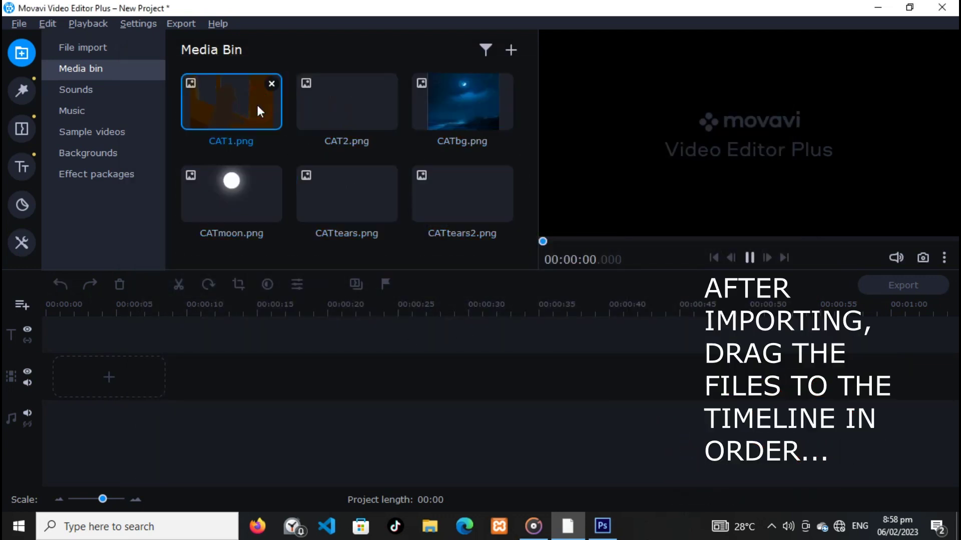
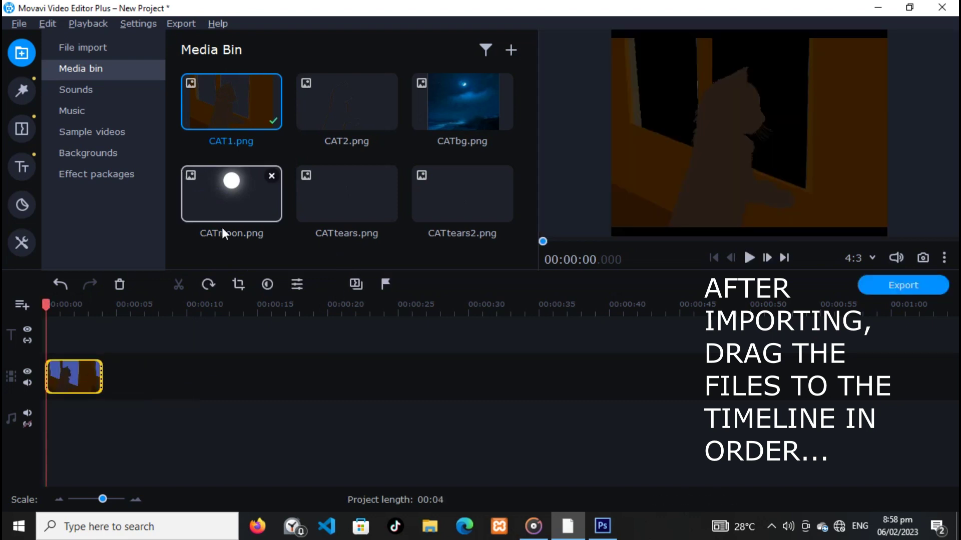
# Place CATbg.png on the timeline and move the cat image onto an overlay track above it.
pyautogui.click(469, 106)
pyautogui.moveTo(470, 104); pyautogui.dragTo(49, 437)
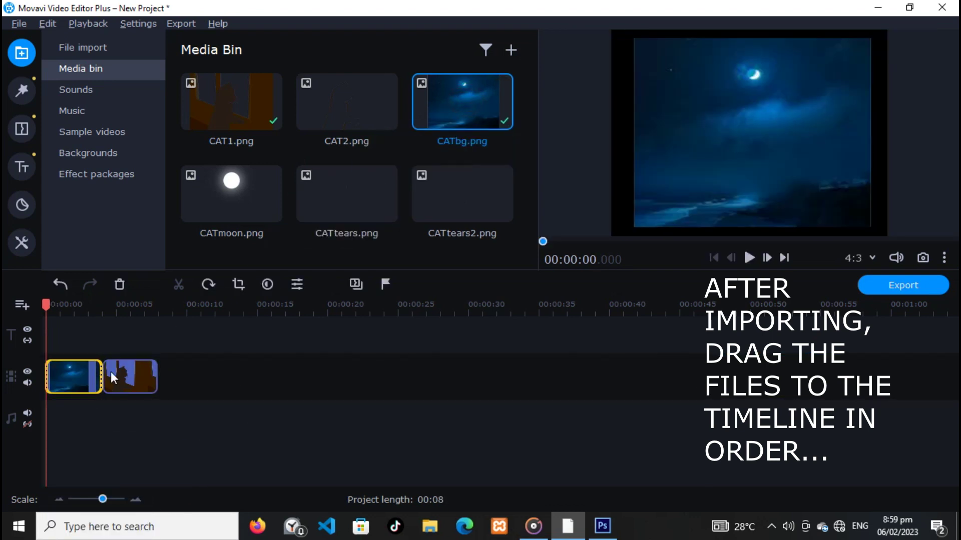
pyautogui.moveTo(128, 376)
pyautogui.mouseDown()
pyautogui.moveTo(67, 341)
pyautogui.moveTo(174, 380)
pyautogui.mouseUp()
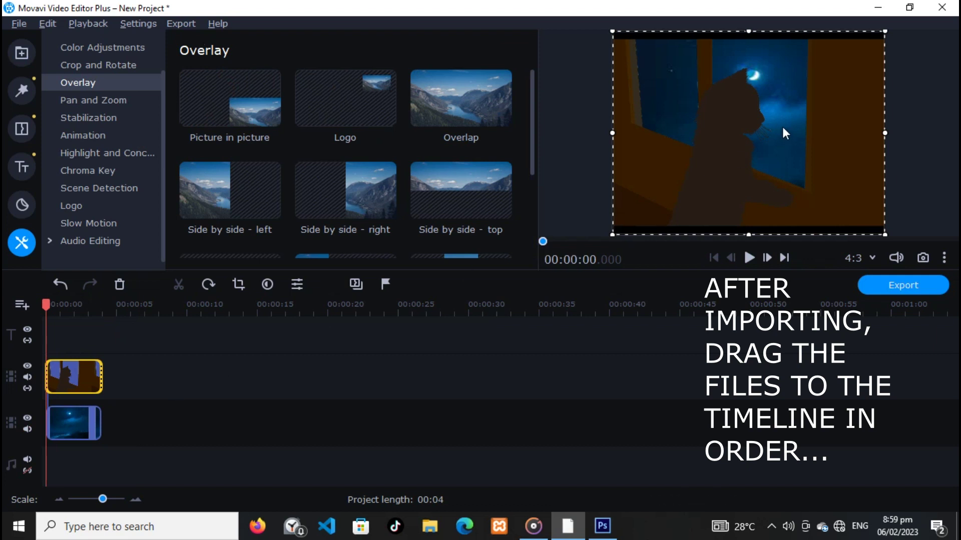
# Apply Picture in picture to the cat clip and pick CATmoon.png from the media files.
pyautogui.click(230, 98)
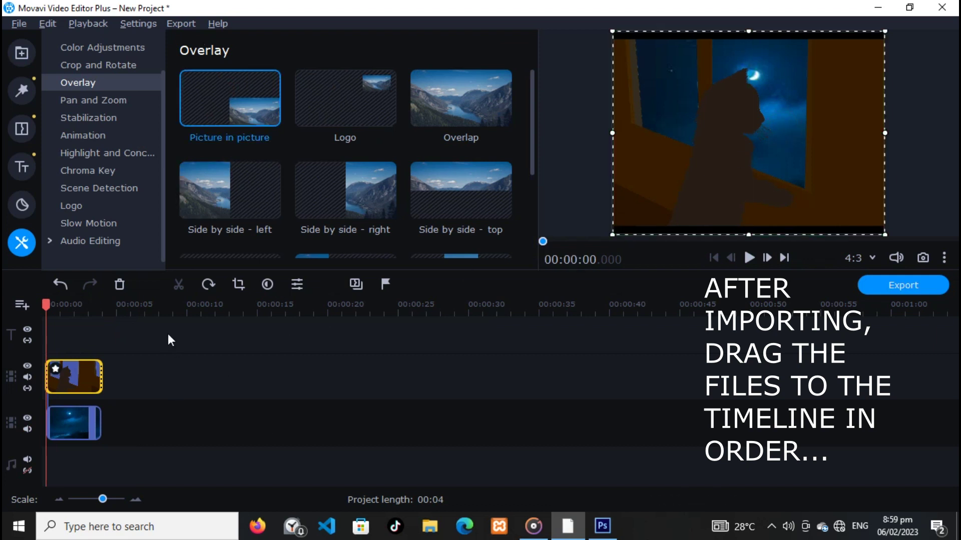
pyautogui.click(179, 380)
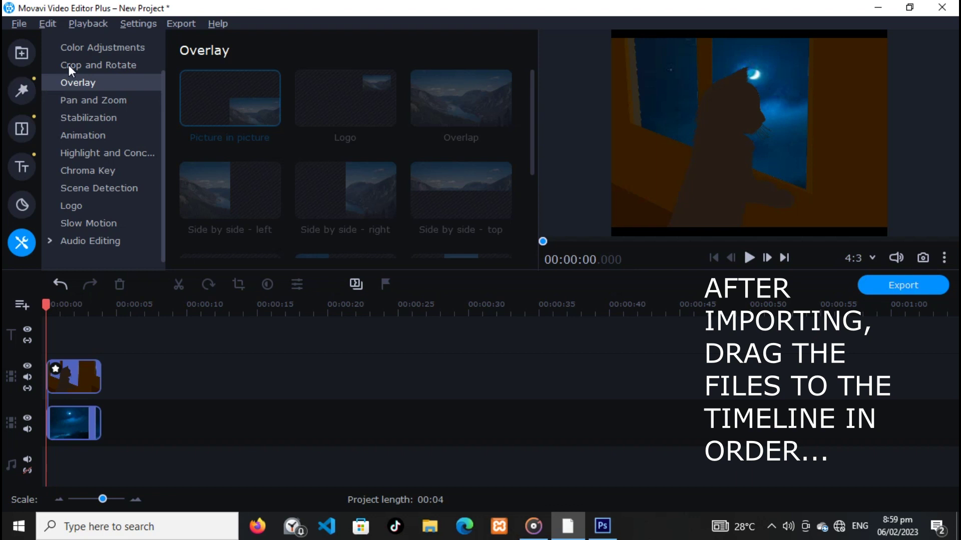
pyautogui.click(21, 53)
pyautogui.click(266, 190)
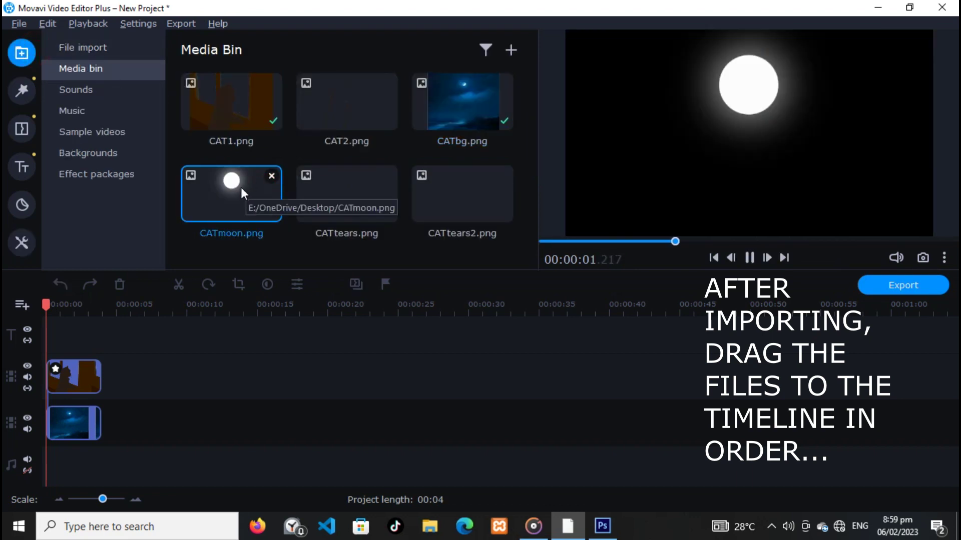
# Drop CATmoon.png between the cat and sky layers and stretch the cat clip to 25 seconds.
pyautogui.moveTo(241, 187); pyautogui.dragTo(224, 272)
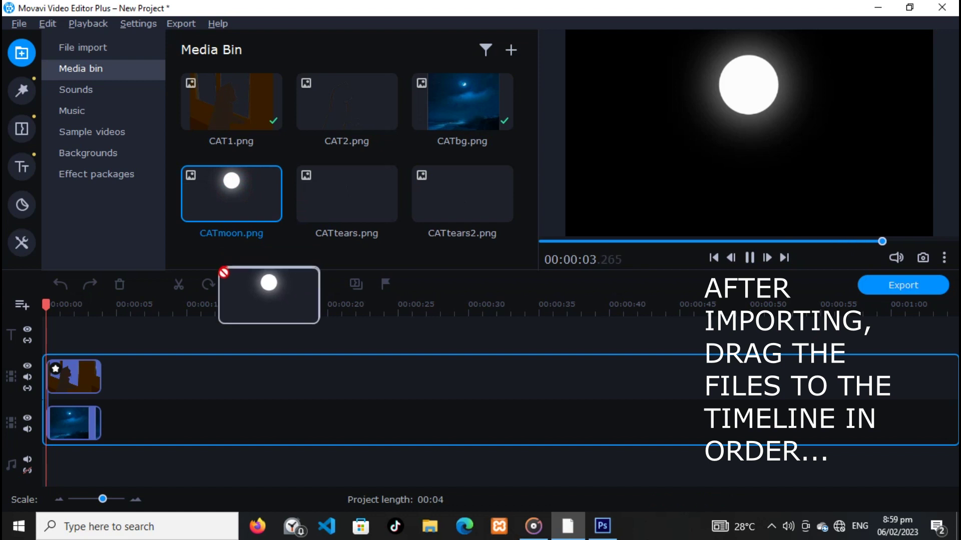
pyautogui.moveTo(224, 273)
pyautogui.mouseDown()
pyautogui.moveTo(157, 360)
pyautogui.moveTo(63, 412)
pyautogui.mouseUp()
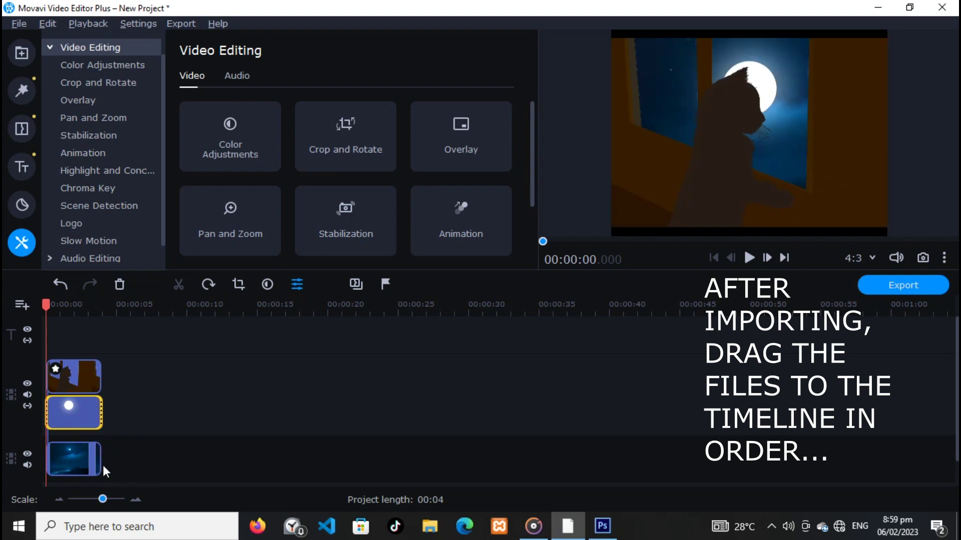
pyautogui.click(98, 378)
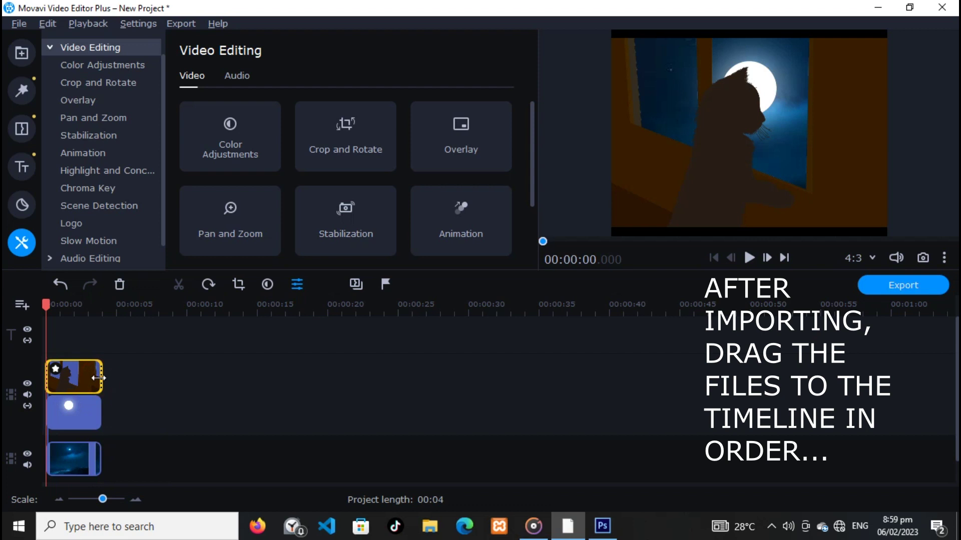
pyautogui.moveTo(102, 374); pyautogui.dragTo(404, 393)
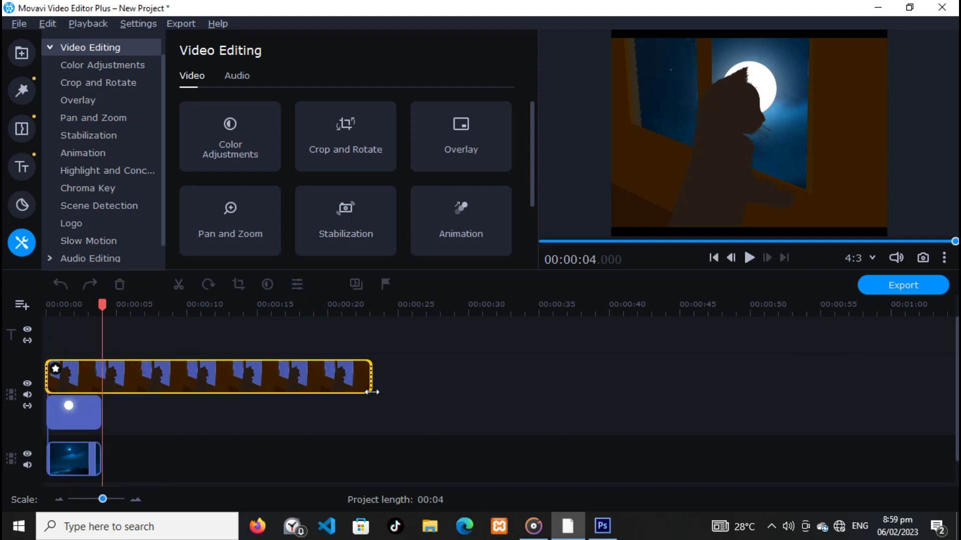
# Stretch the night-sky and moon clips to 25 seconds as well.
pyautogui.click(79, 460)
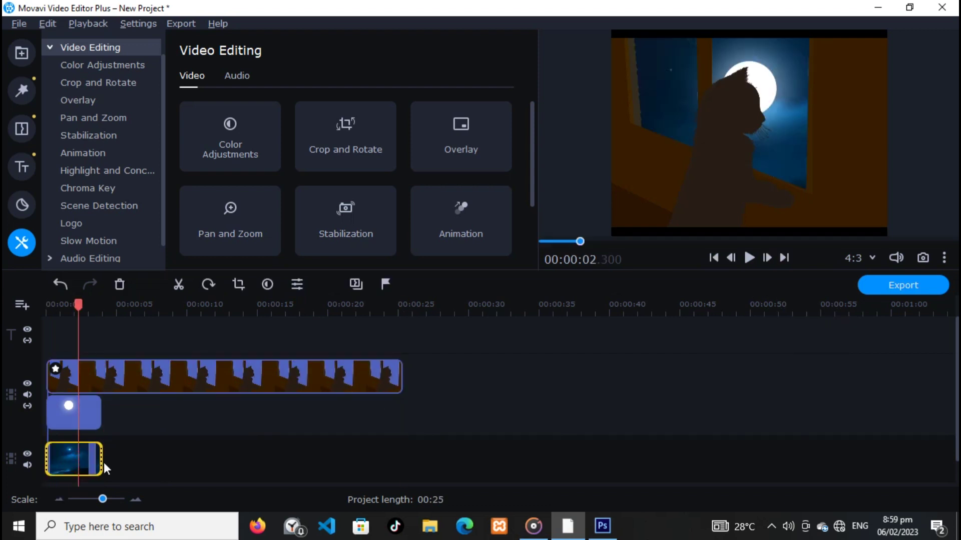
pyautogui.moveTo(98, 459); pyautogui.dragTo(399, 454)
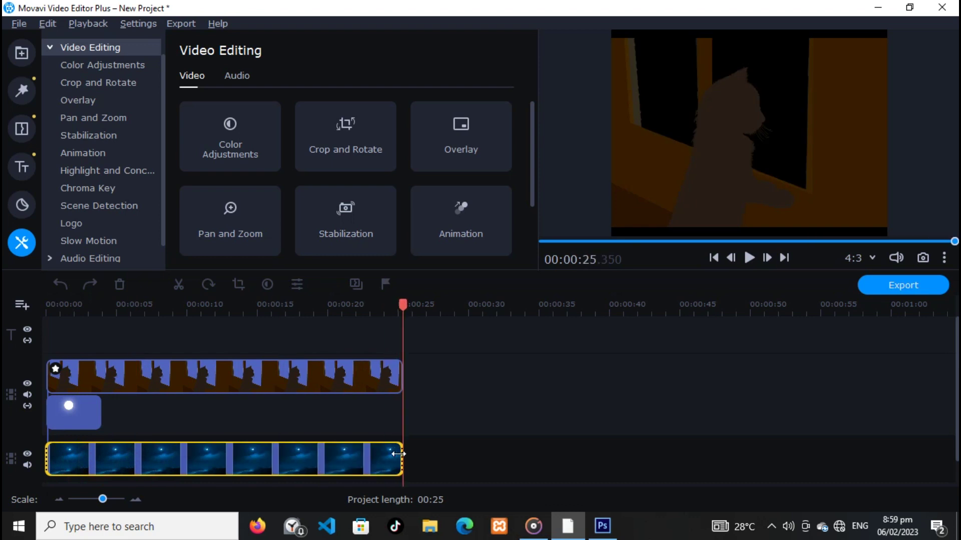
pyautogui.click(80, 410)
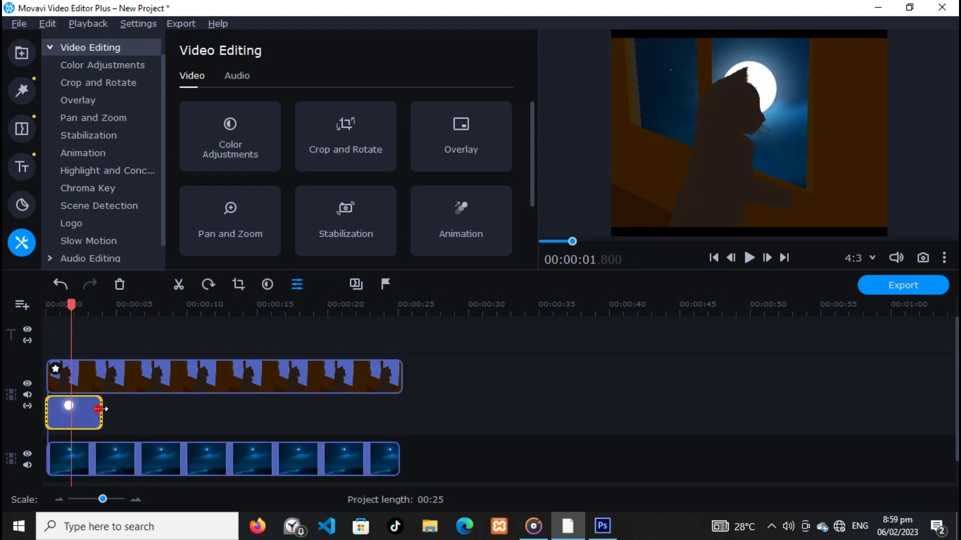
pyautogui.moveTo(100, 413); pyautogui.dragTo(400, 426)
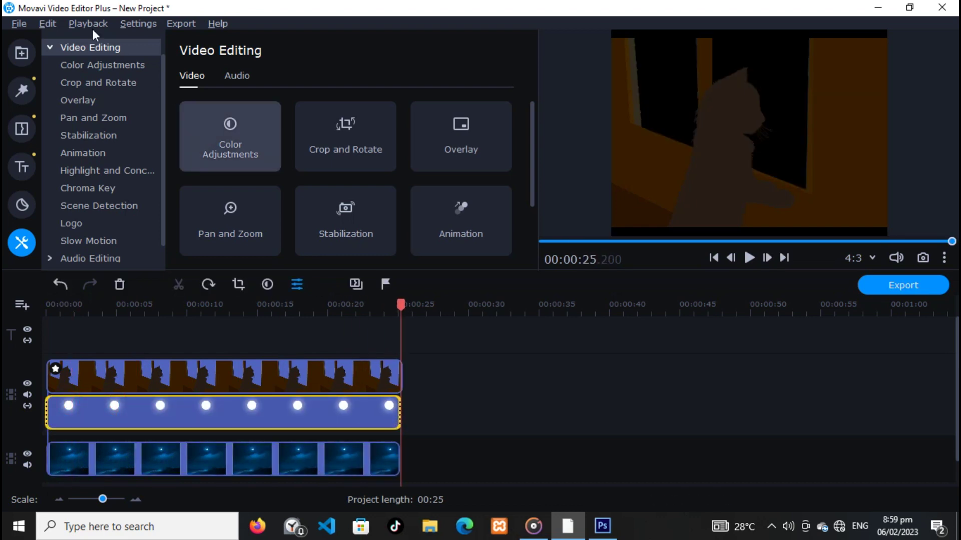
pyautogui.click(21, 52)
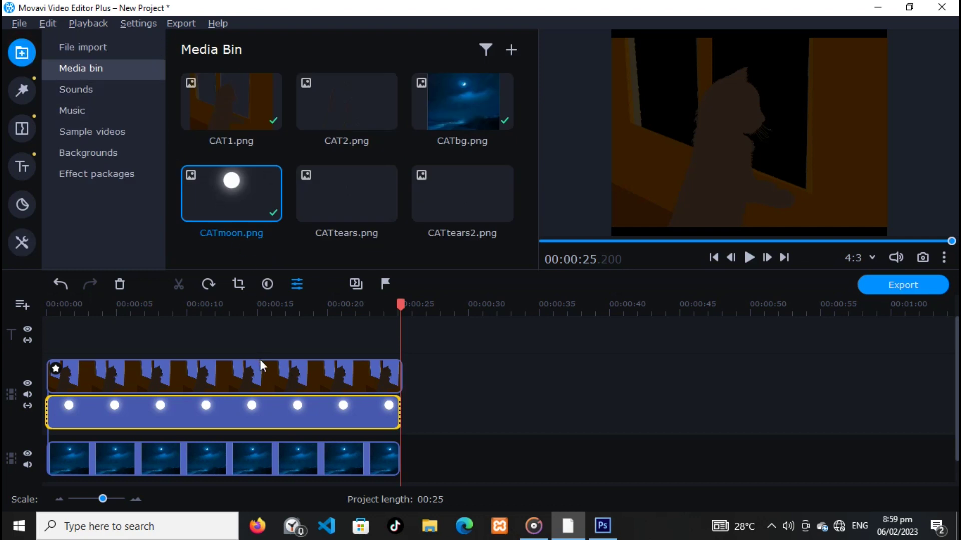
# Add CAT2.png on a new top overlay track and stretch it to 00:00:25.
pyautogui.click(275, 409)
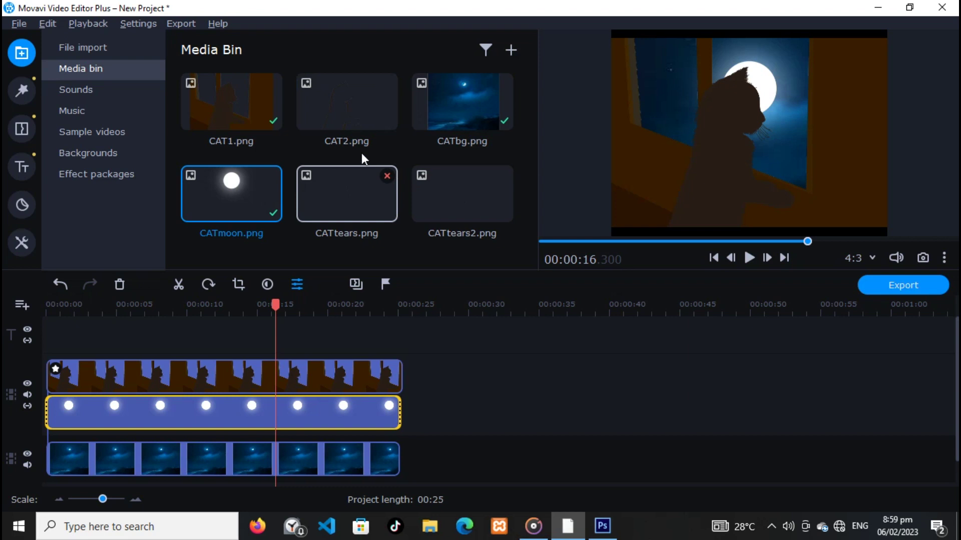
pyautogui.moveTo(343, 118); pyautogui.dragTo(59, 320)
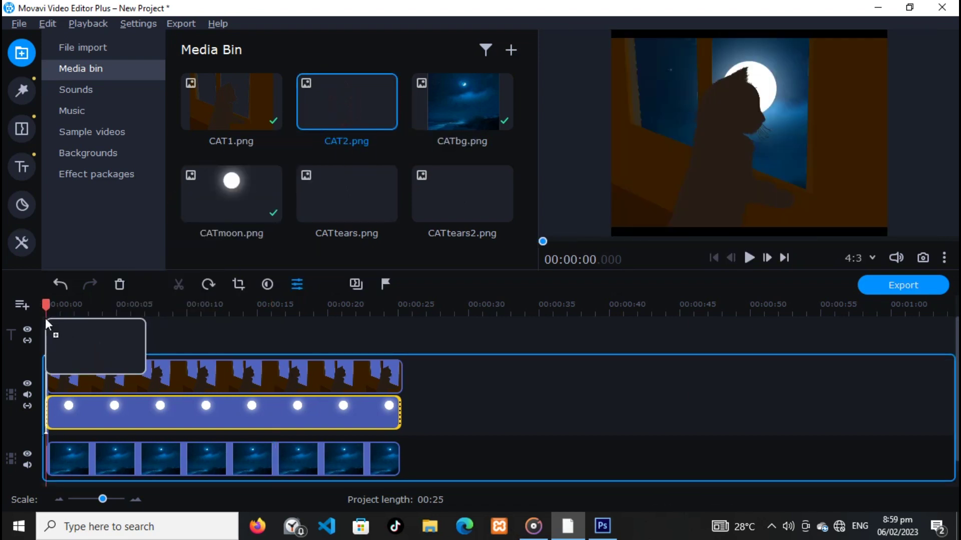
pyautogui.moveTo(59, 319)
pyautogui.mouseDown()
pyautogui.moveTo(75, 407)
pyautogui.moveTo(69, 336)
pyautogui.mouseUp()
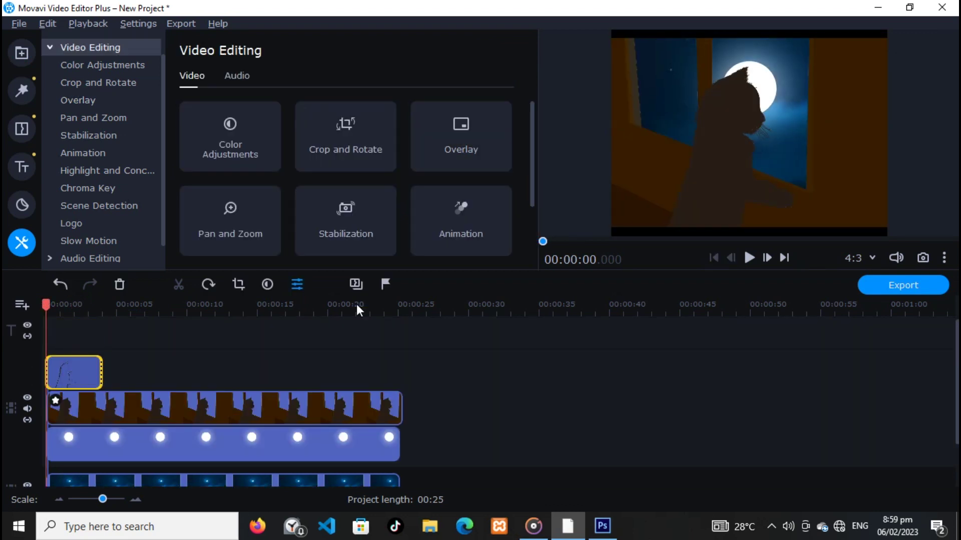
pyautogui.moveTo(98, 369); pyautogui.dragTo(392, 362)
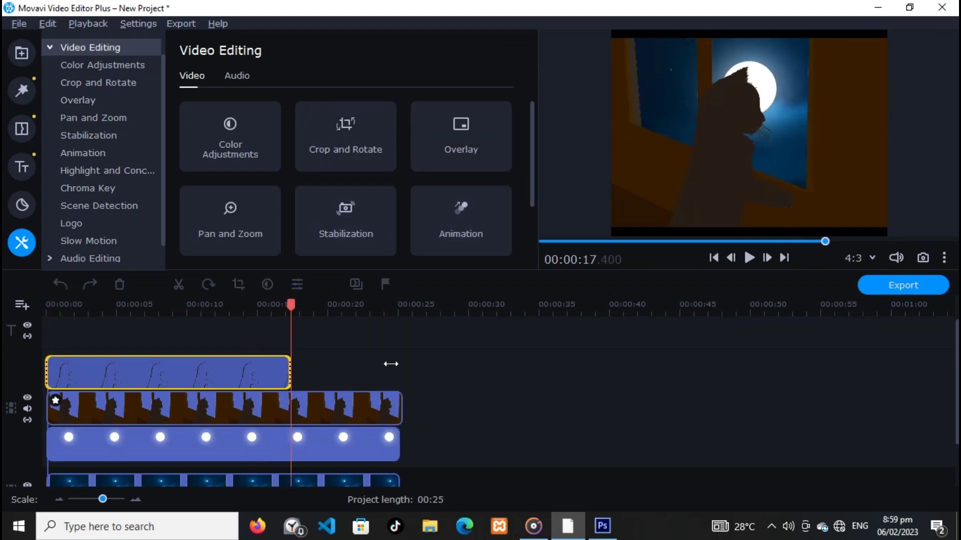
pyautogui.click(451, 380)
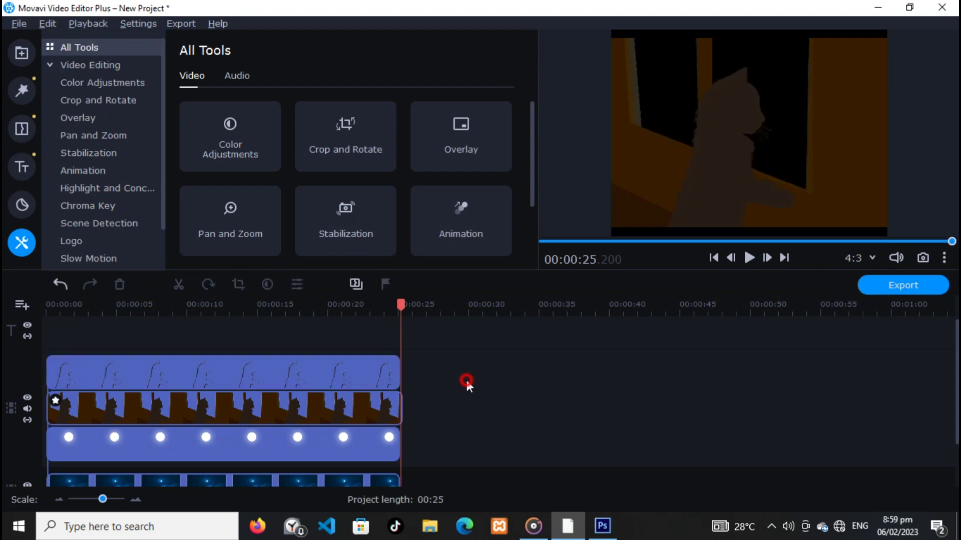
pyautogui.click(392, 452)
pyautogui.click(22, 52)
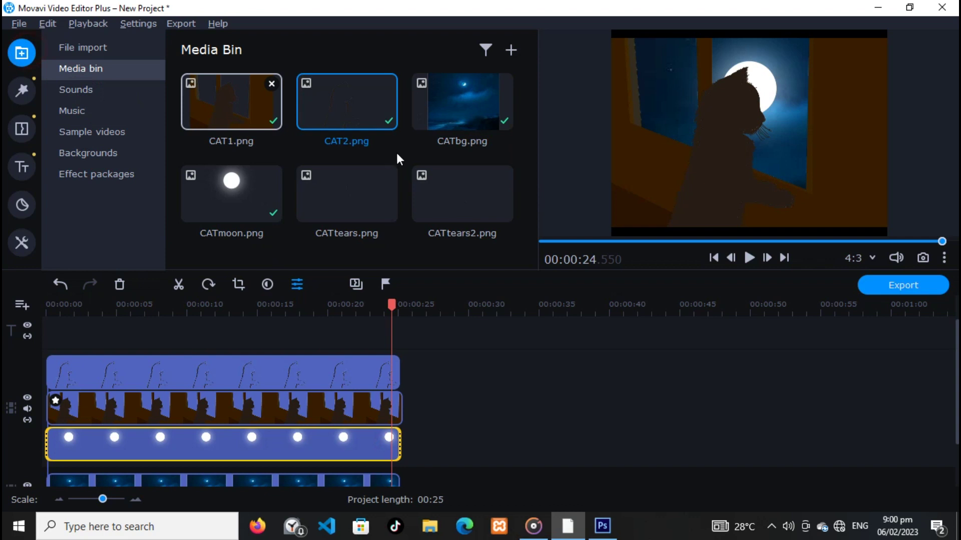
# Add CATtears.png as a new overlay clip, then undo and redo the addition.
pyautogui.click(351, 197)
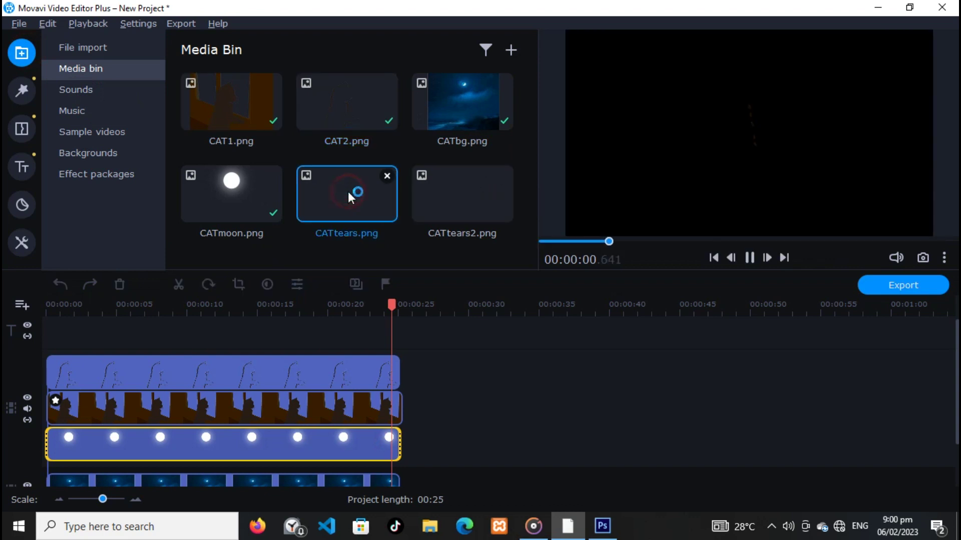
pyautogui.moveTo(347, 190); pyautogui.dragTo(48, 322)
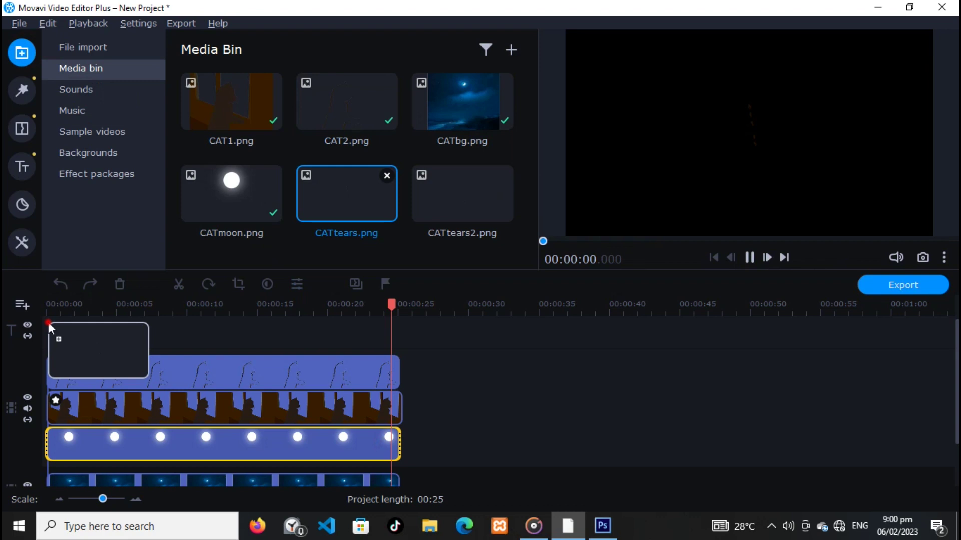
pyautogui.moveTo(48, 323); pyautogui.dragTo(49, 323)
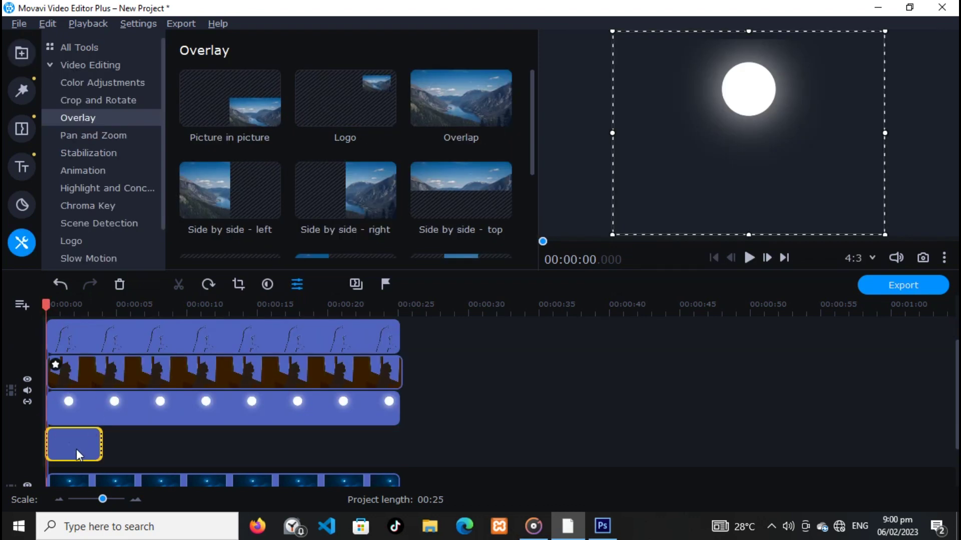
pyautogui.click(76, 306)
pyautogui.hotkey('ctrl', 'z')
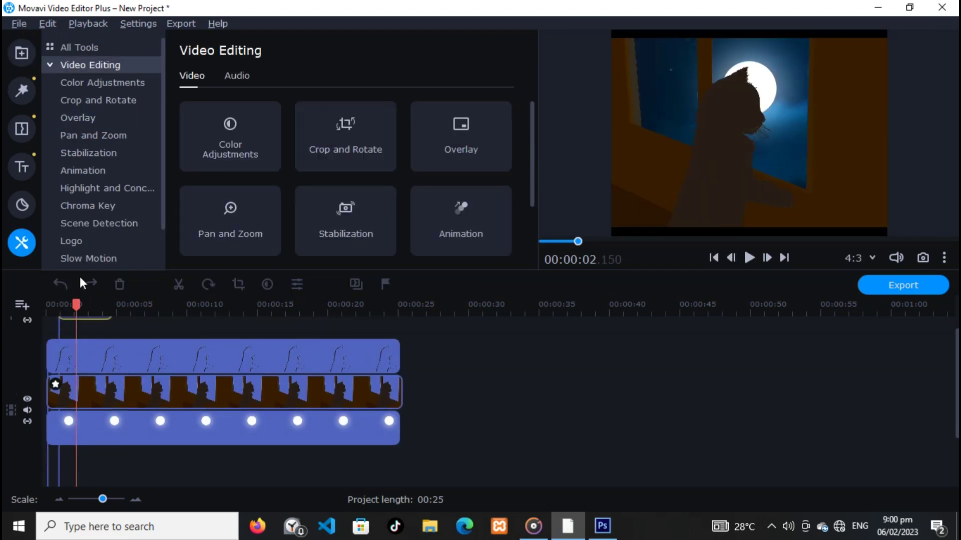
pyautogui.hotkey('ctrl', 'y')
pyautogui.click(21, 52)
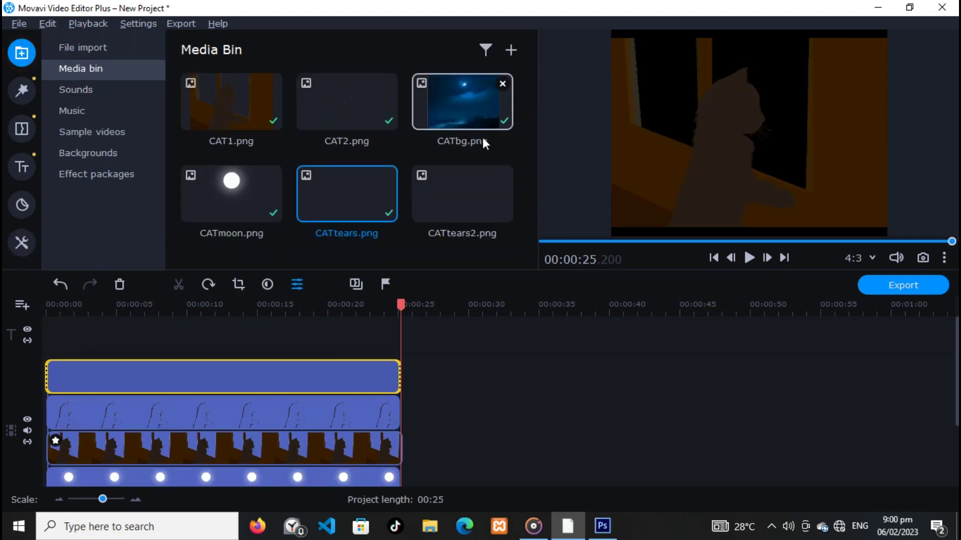
# Add CATtears2.png, undo it, and stretch the top clip to end at 25 seconds.
pyautogui.moveTo(461, 192); pyautogui.dragTo(55, 312)
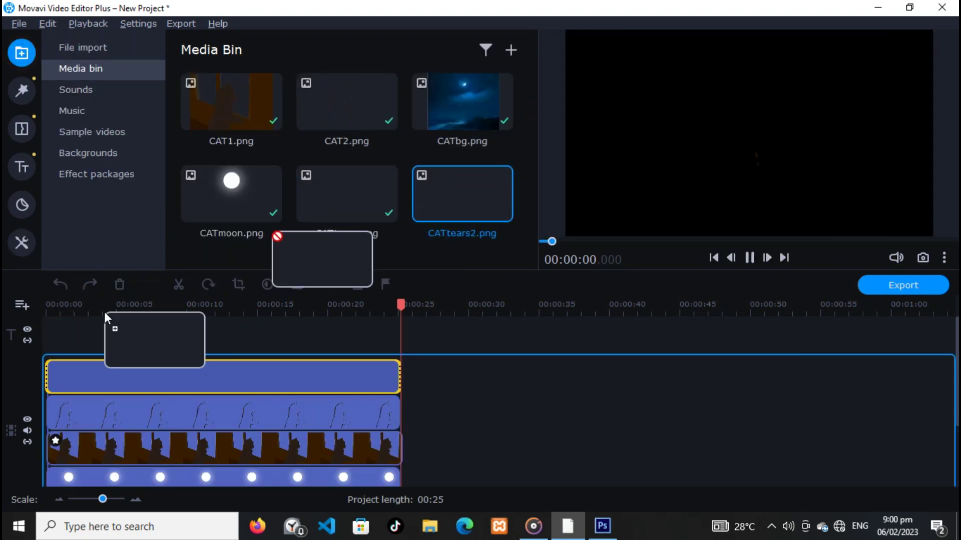
pyautogui.moveTo(55, 308); pyautogui.dragTo(49, 308)
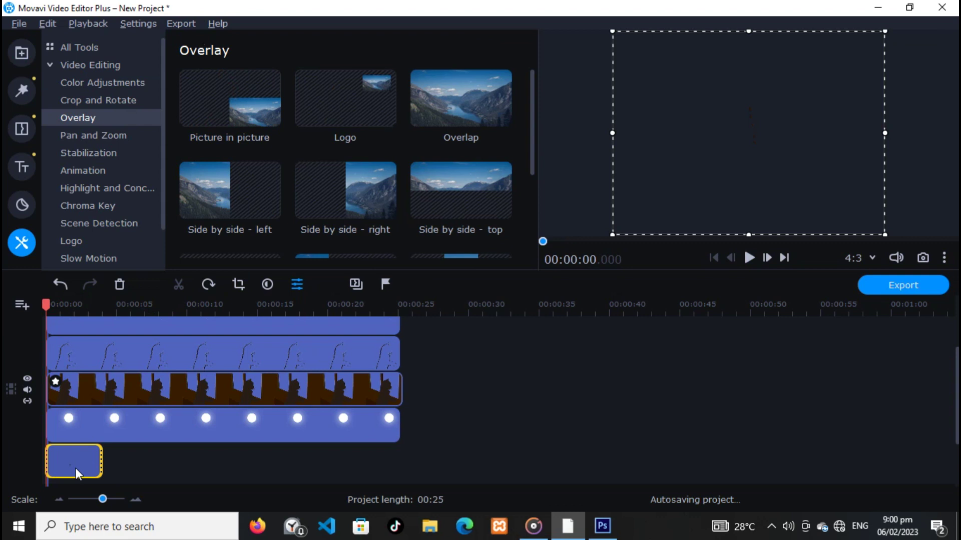
pyautogui.click(60, 284)
pyautogui.click(76, 331)
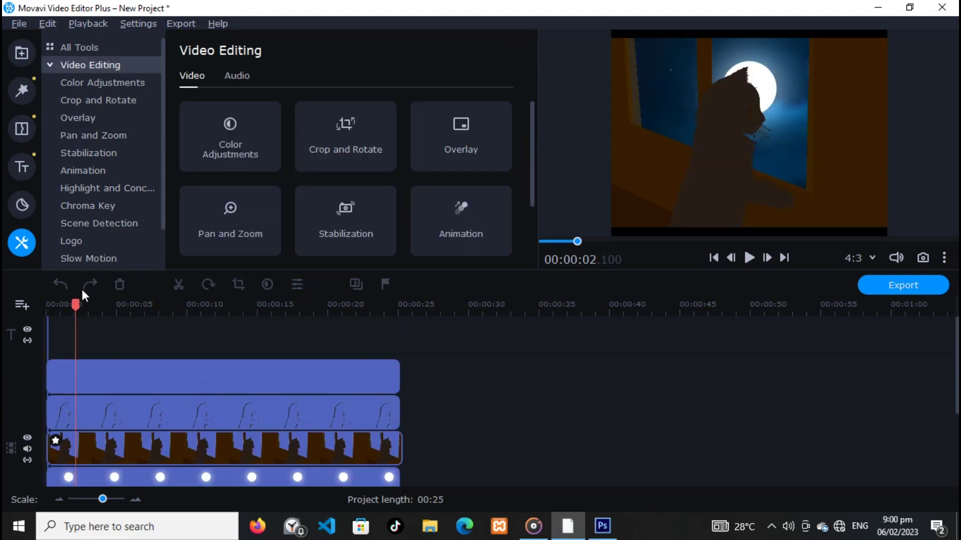
pyautogui.moveTo(99, 375)
pyautogui.mouseDown()
pyautogui.moveTo(407, 386)
pyautogui.moveTo(406, 402)
pyautogui.mouseUp()
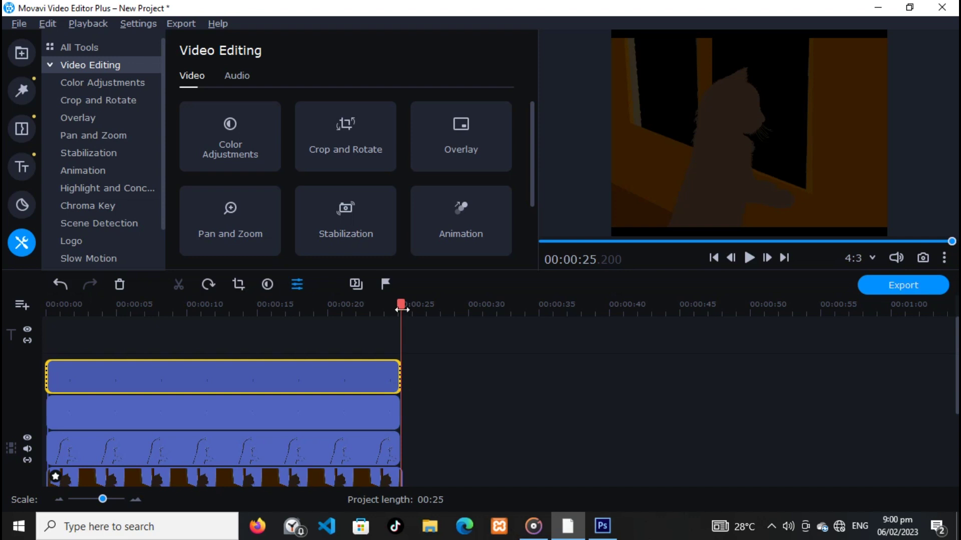
pyautogui.click(47, 307)
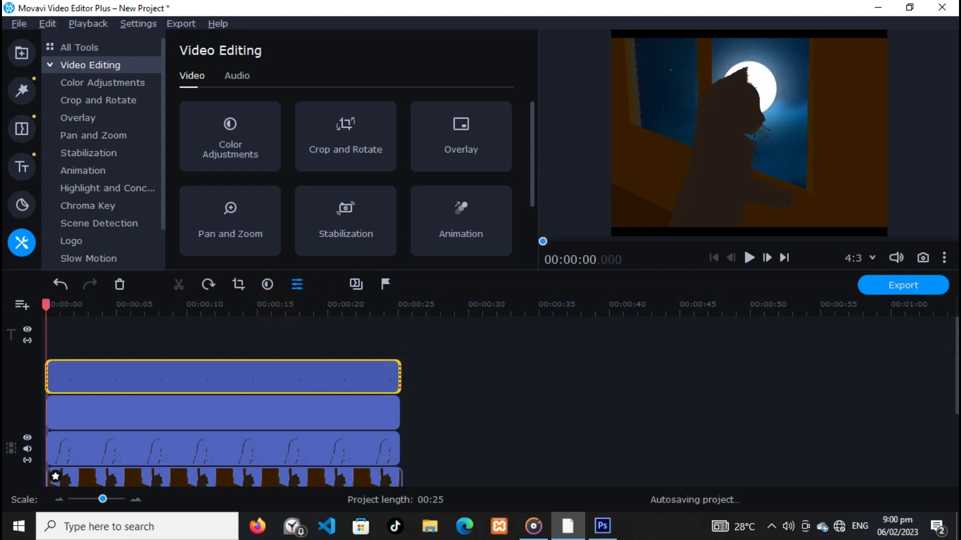
pyautogui.moveTo(956, 377); pyautogui.dragTo(955, 409)
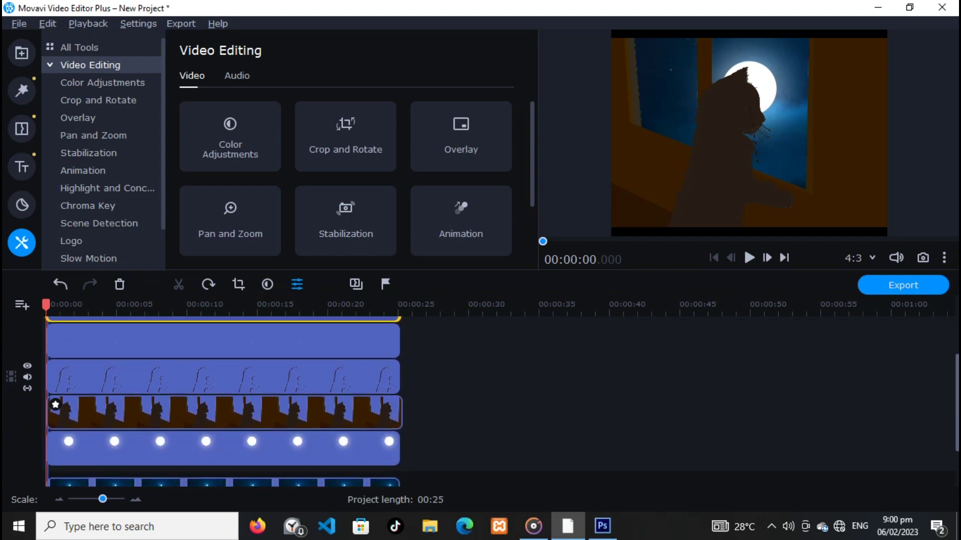
pyautogui.click(105, 455)
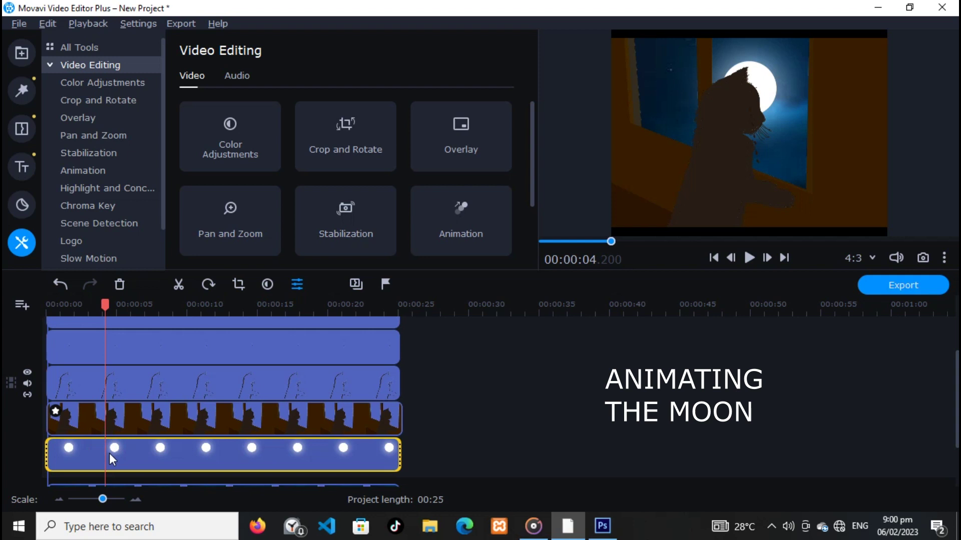
# Open Tools > Animation for the moon clip and switch to the Advanced keyframe options.
pyautogui.rightClick(110, 456)
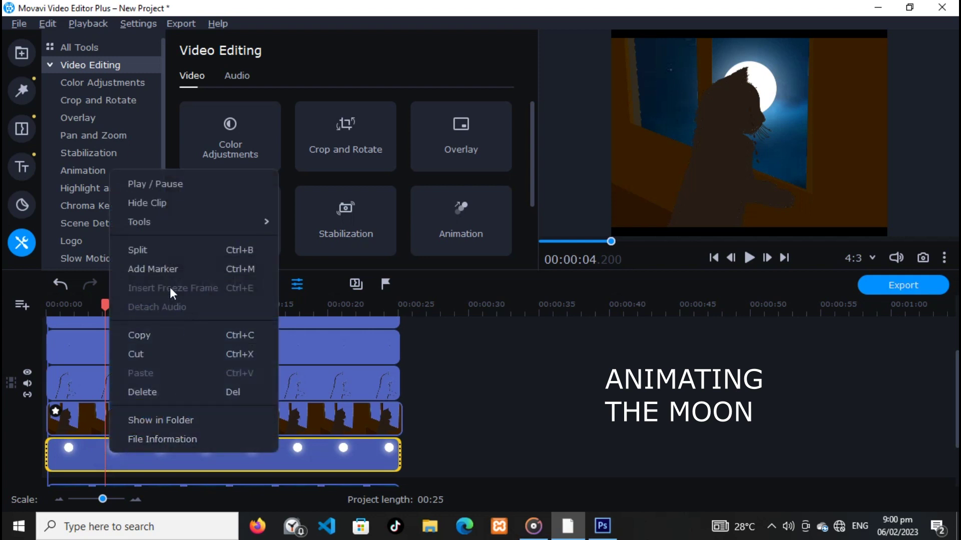
pyautogui.moveTo(170, 225)
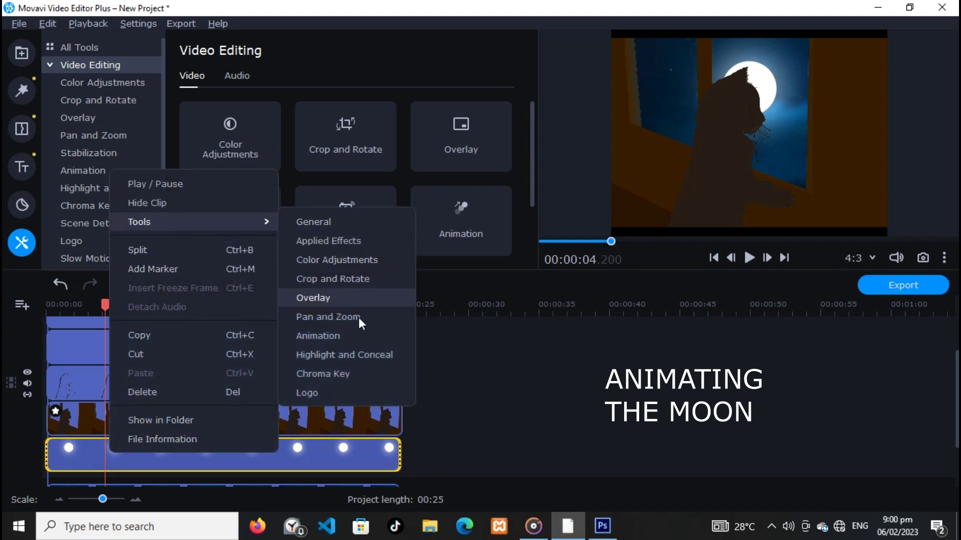
pyautogui.click(344, 335)
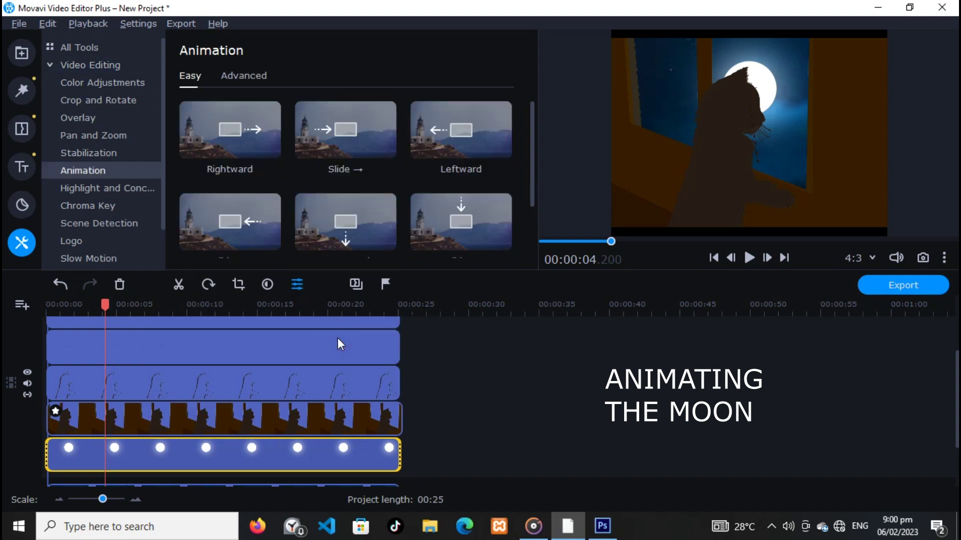
pyautogui.scroll(-3, 315, 155)
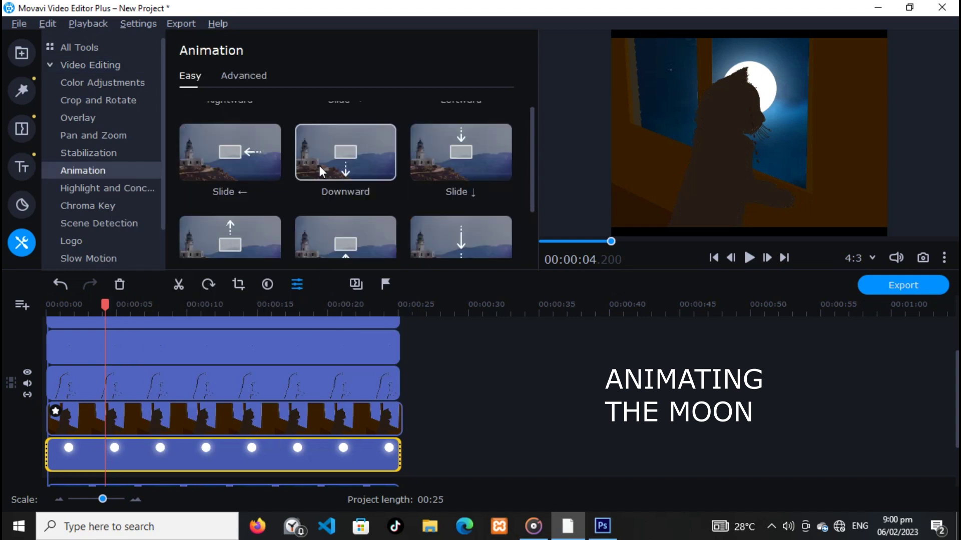
pyautogui.scroll(2, 320, 171)
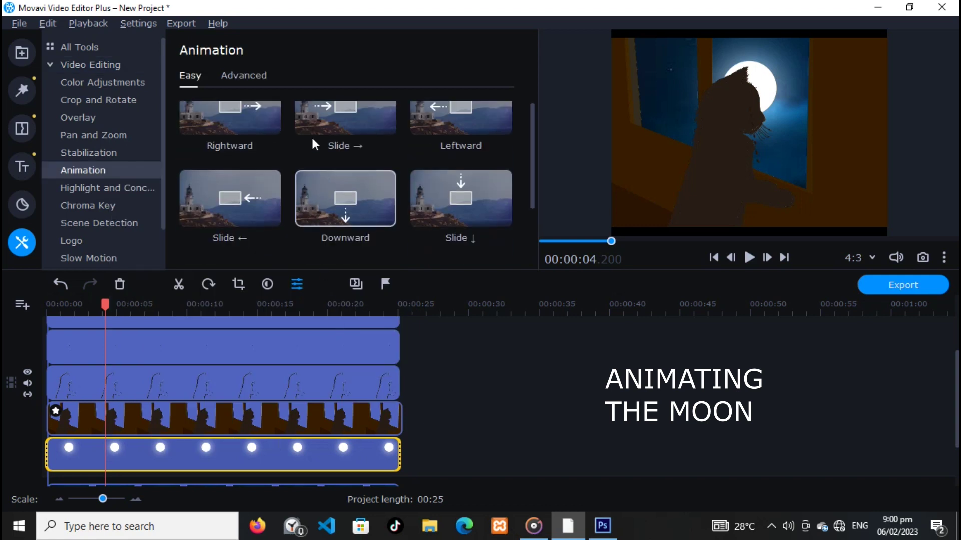
pyautogui.click(247, 75)
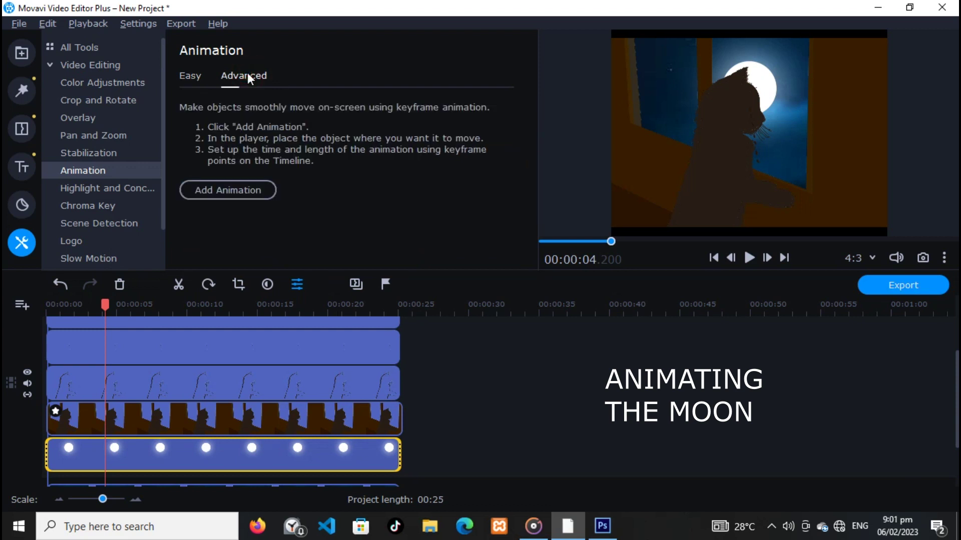
# Start a keyframe animation on the moon clip, moving keyframes earlier and adding one at 0.95 s.
pyautogui.click(229, 190)
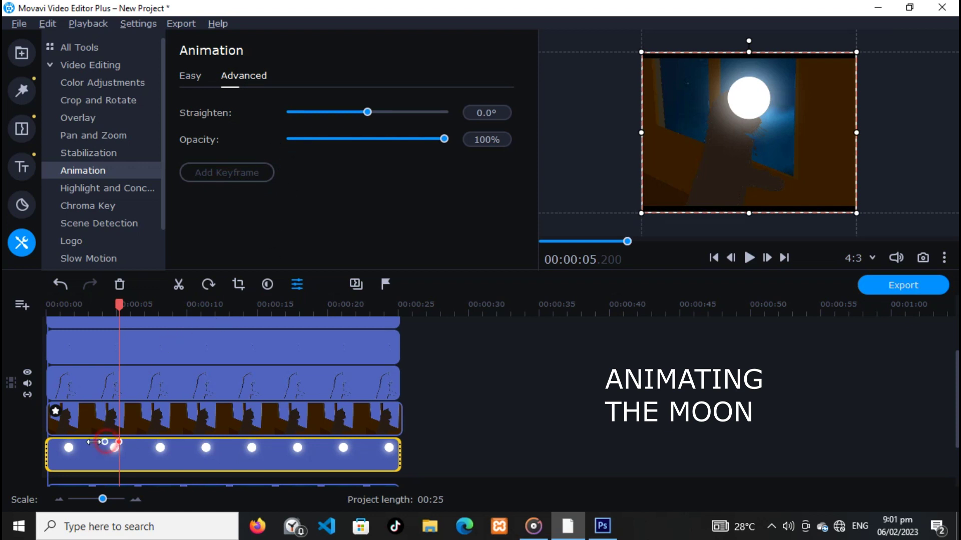
pyautogui.click(55, 444)
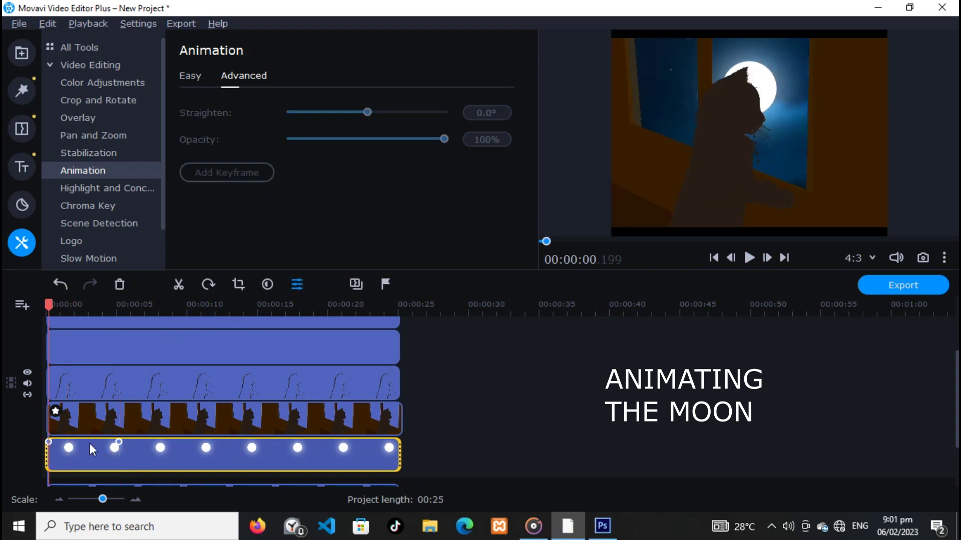
pyautogui.click(106, 442)
pyautogui.moveTo(106, 442); pyautogui.dragTo(94, 442)
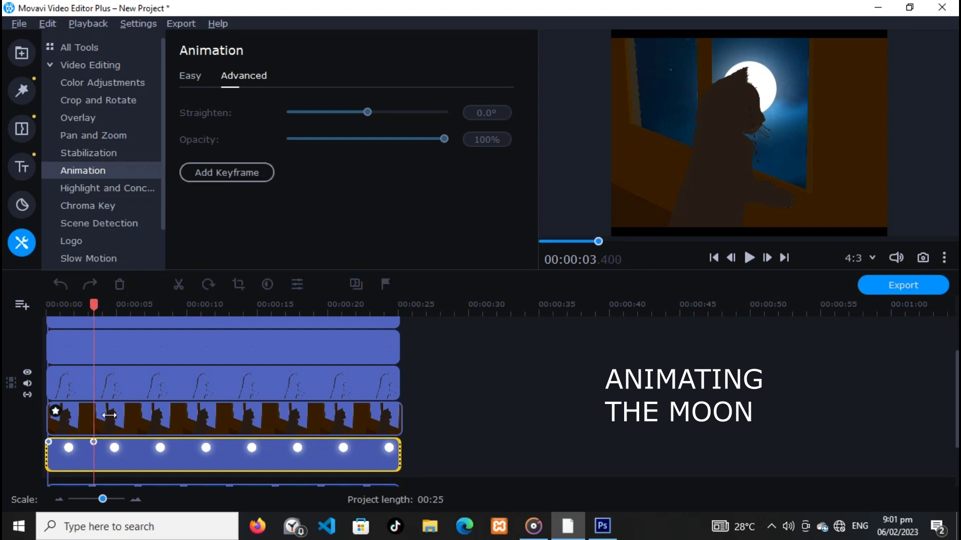
pyautogui.moveTo(93, 442); pyautogui.dragTo(64, 442)
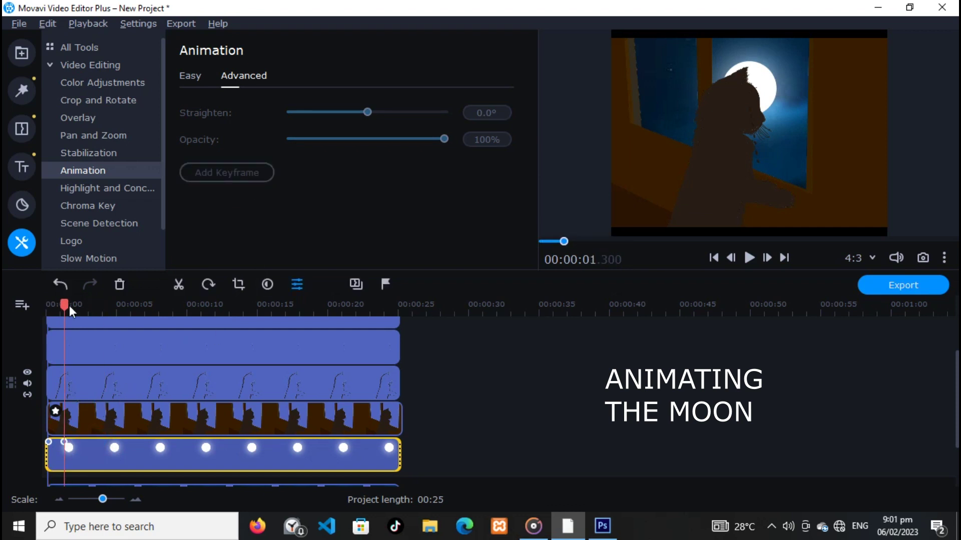
pyautogui.moveTo(64, 304); pyautogui.dragTo(59, 303)
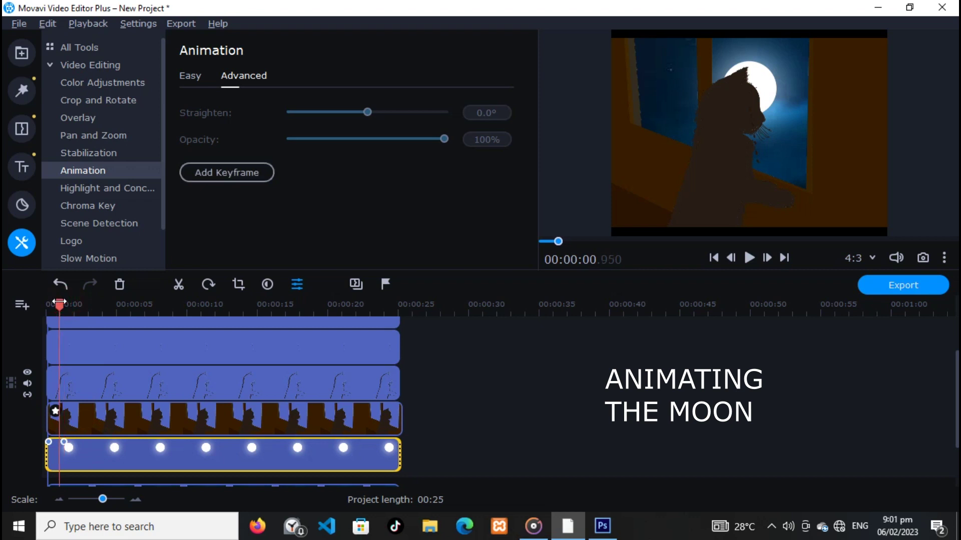
pyautogui.click(216, 175)
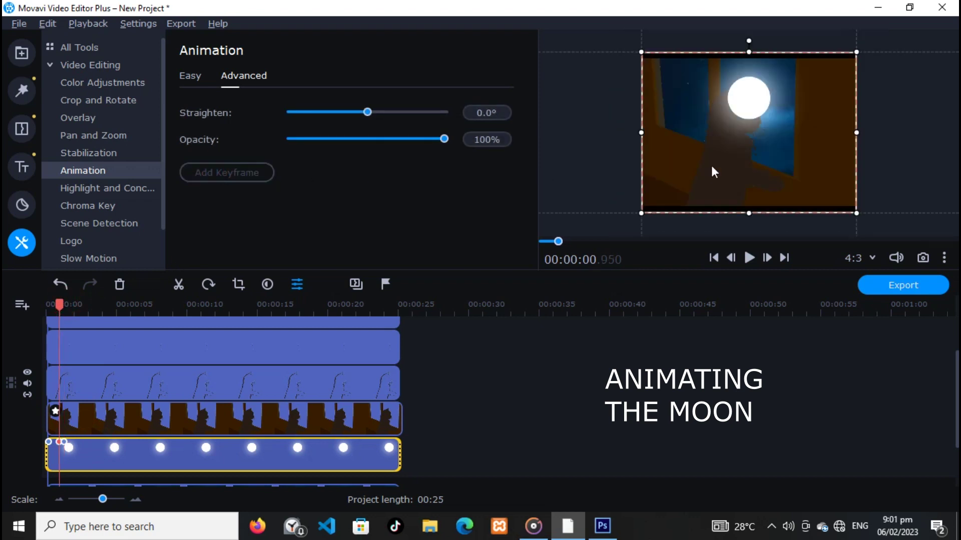
# Tilt the moon layer to -0.4° and shift it slightly right and down.
pyautogui.click(750, 42)
pyautogui.moveTo(753, 42)
pyautogui.mouseDown()
pyautogui.moveTo(737, 46)
pyautogui.moveTo(749, 45)
pyautogui.mouseUp()
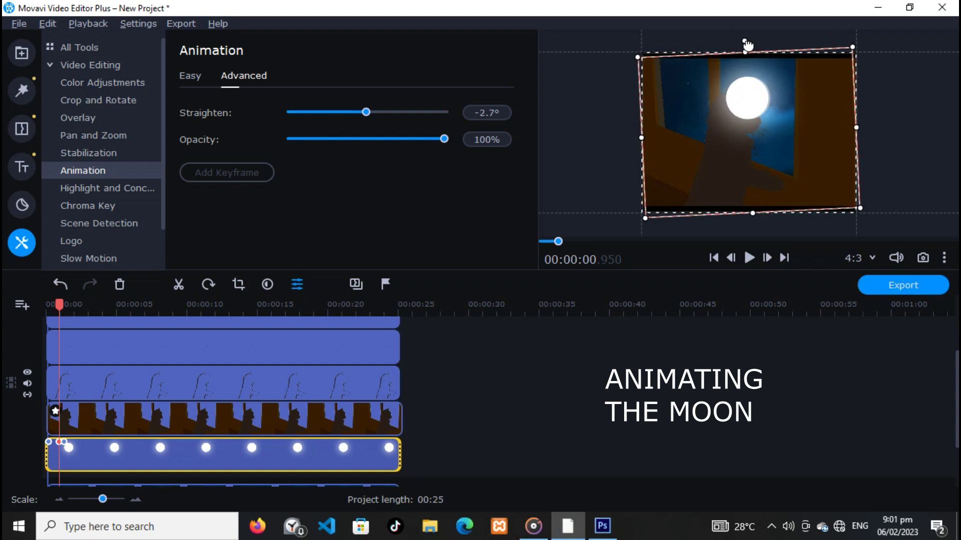
pyautogui.moveTo(754, 104); pyautogui.dragTo(764, 114)
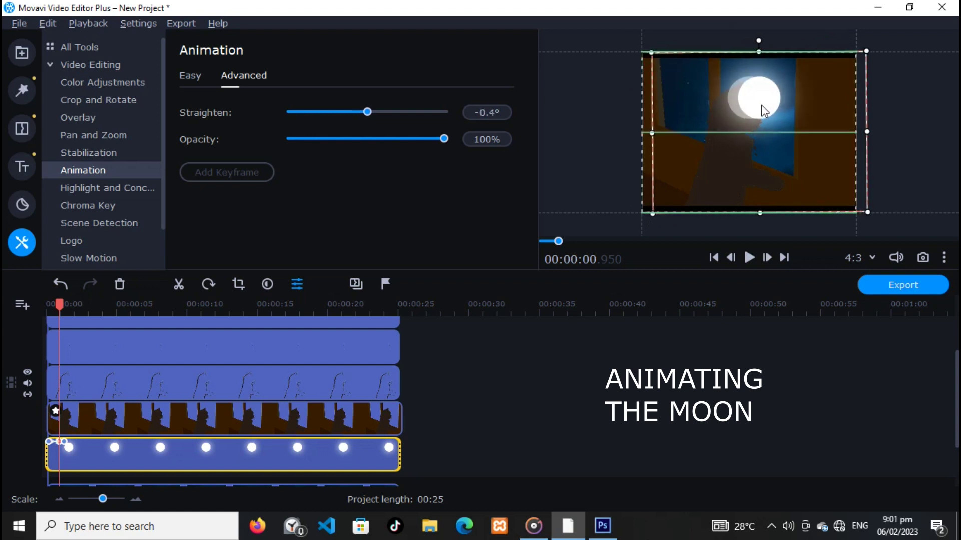
pyautogui.moveTo(764, 114); pyautogui.dragTo(764, 115)
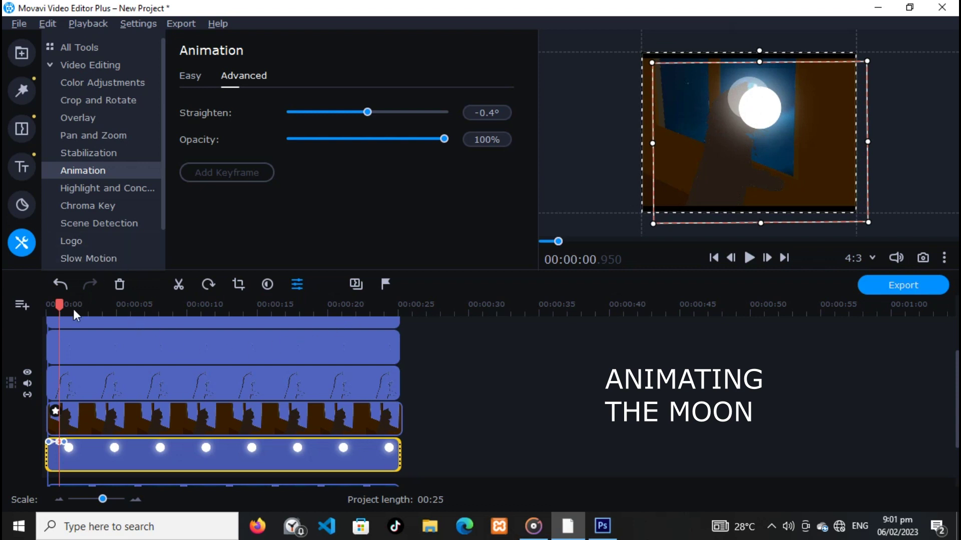
pyautogui.moveTo(61, 311); pyautogui.dragTo(64, 310)
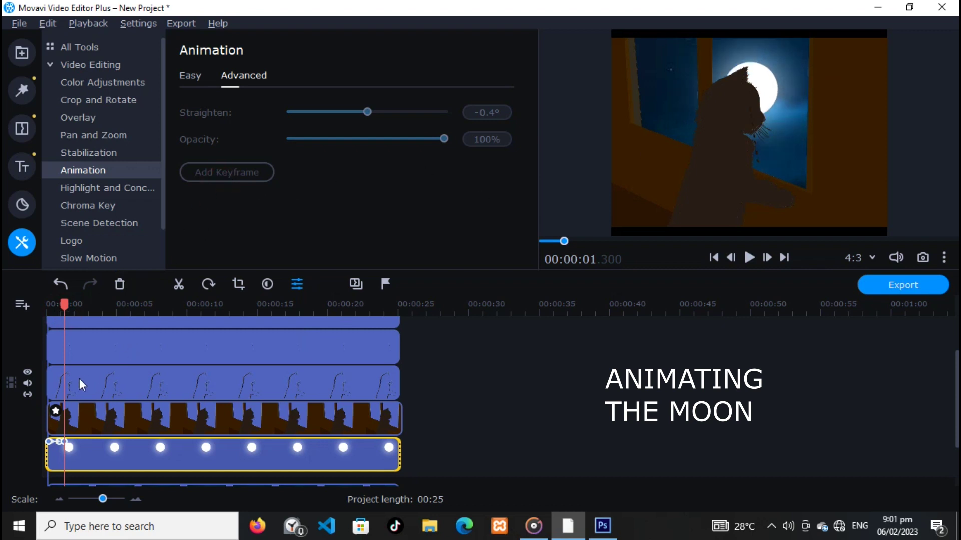
pyautogui.click(66, 304)
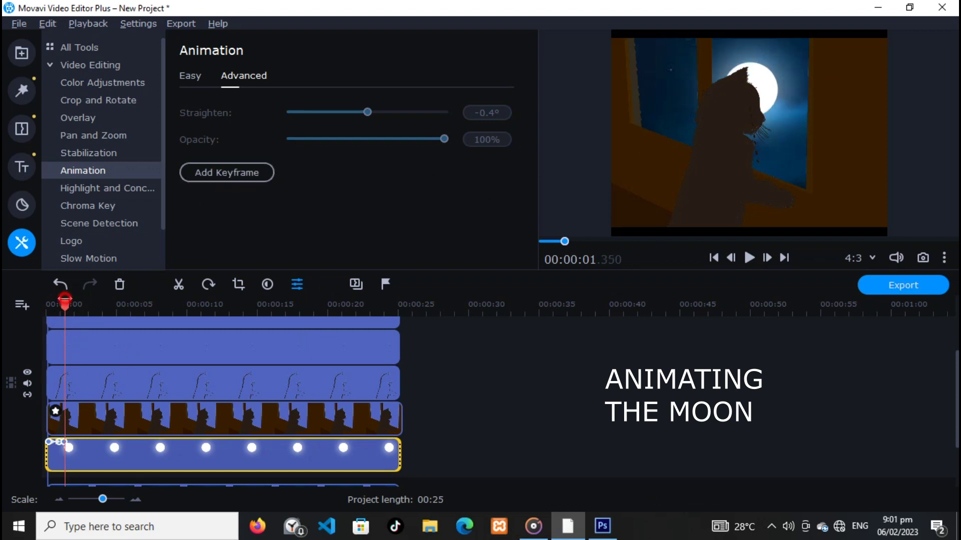
# Add a moon keyframe at 1.45 s, rotating and repositioning the moon layer.
pyautogui.click(228, 174)
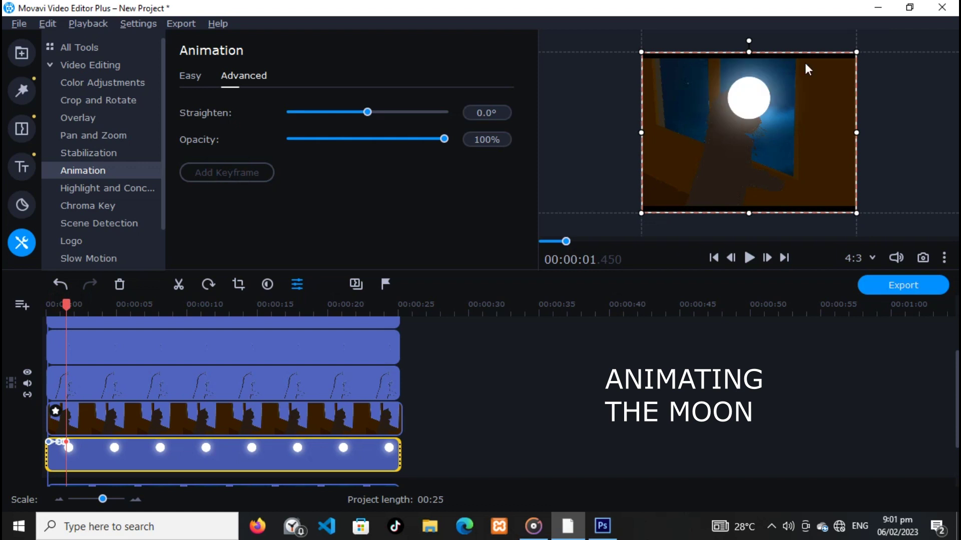
pyautogui.click(793, 100)
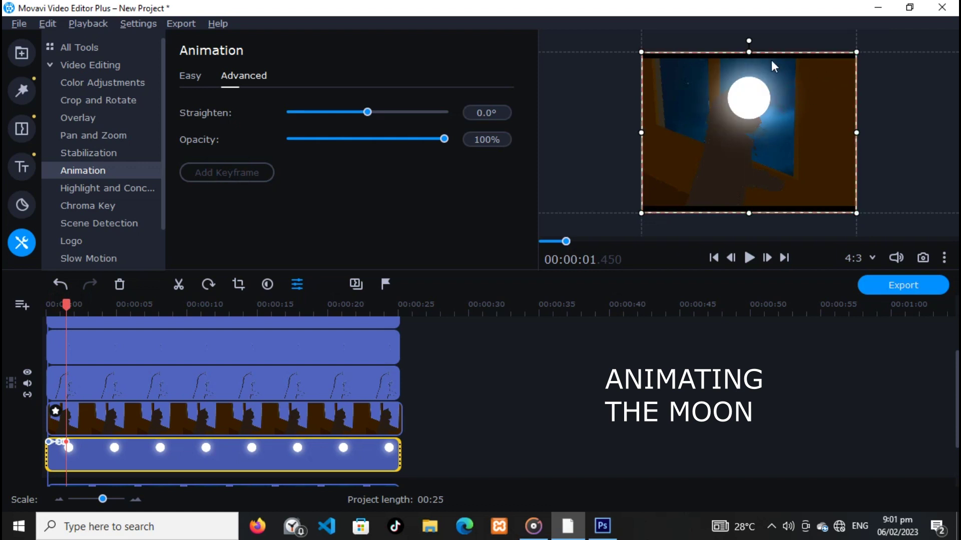
pyautogui.click(746, 45)
pyautogui.moveTo(749, 40); pyautogui.dragTo(757, 35)
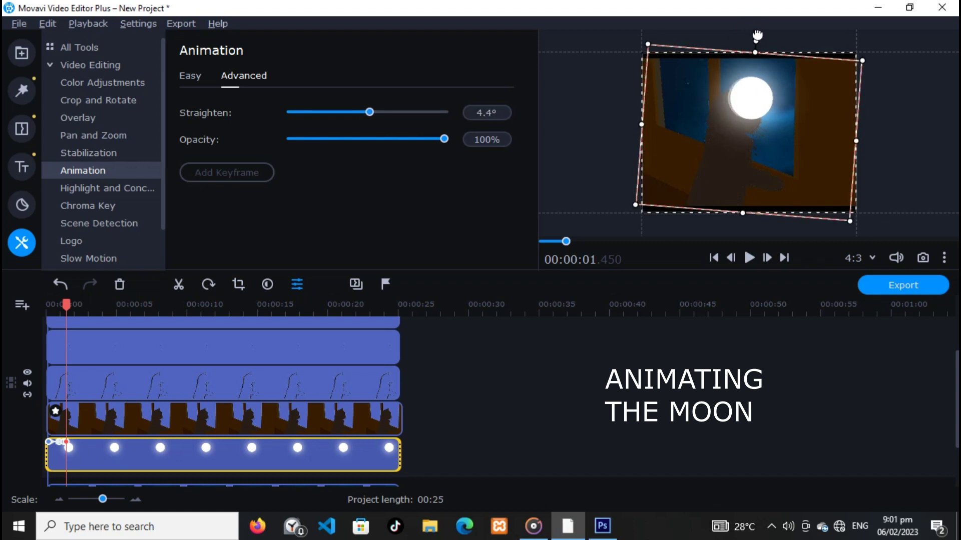
pyautogui.moveTo(759, 86); pyautogui.dragTo(762, 101)
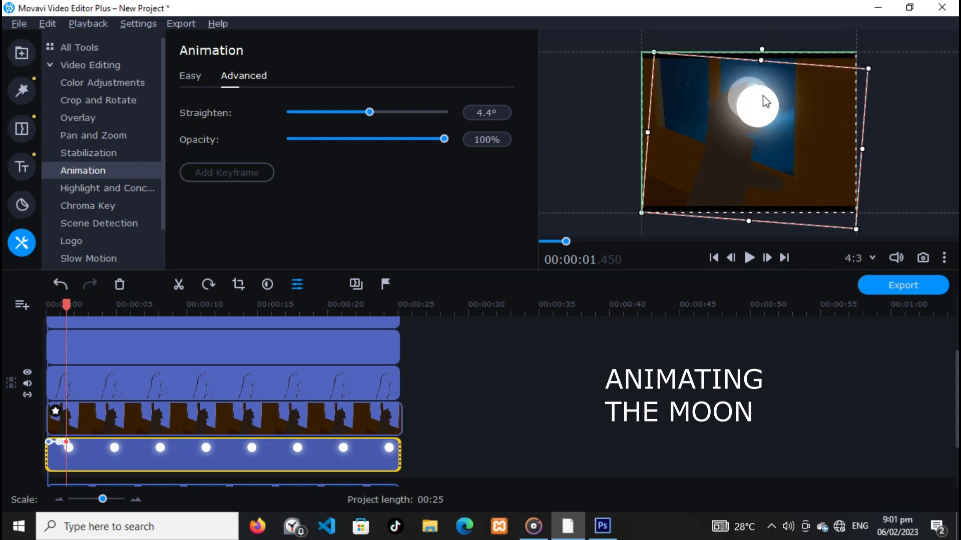
pyautogui.moveTo(762, 101); pyautogui.dragTo(756, 95)
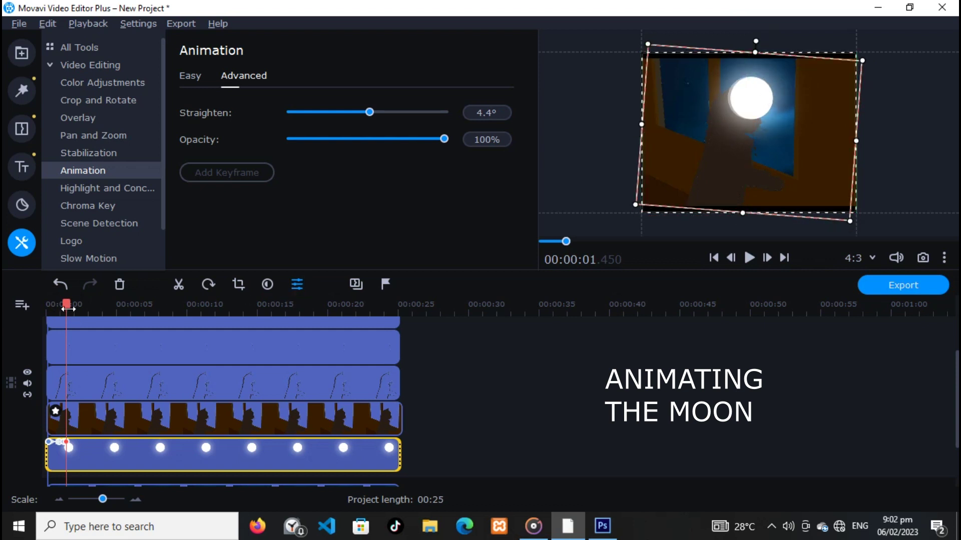
# Add a keyframe at 1.85 s that levels the moon layer back to 0.0°.
pyautogui.moveTo(66, 308); pyautogui.dragTo(72, 307)
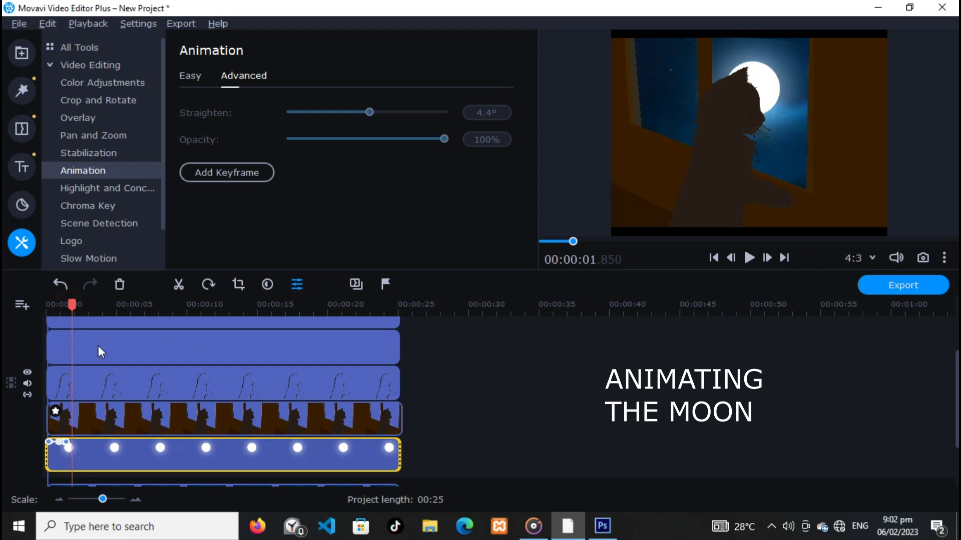
pyautogui.click(211, 170)
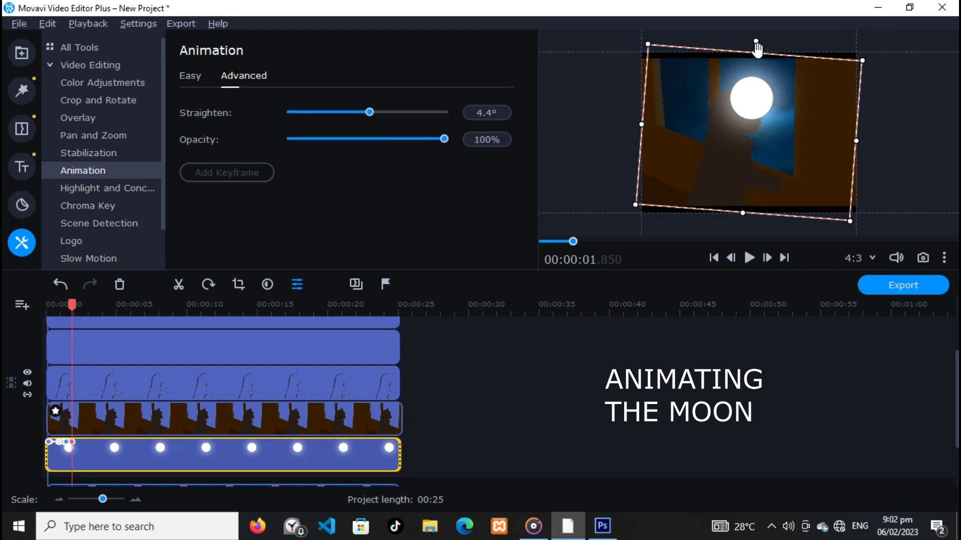
pyautogui.moveTo(757, 49)
pyautogui.mouseDown()
pyautogui.moveTo(739, 56)
pyautogui.moveTo(748, 44)
pyautogui.mouseUp()
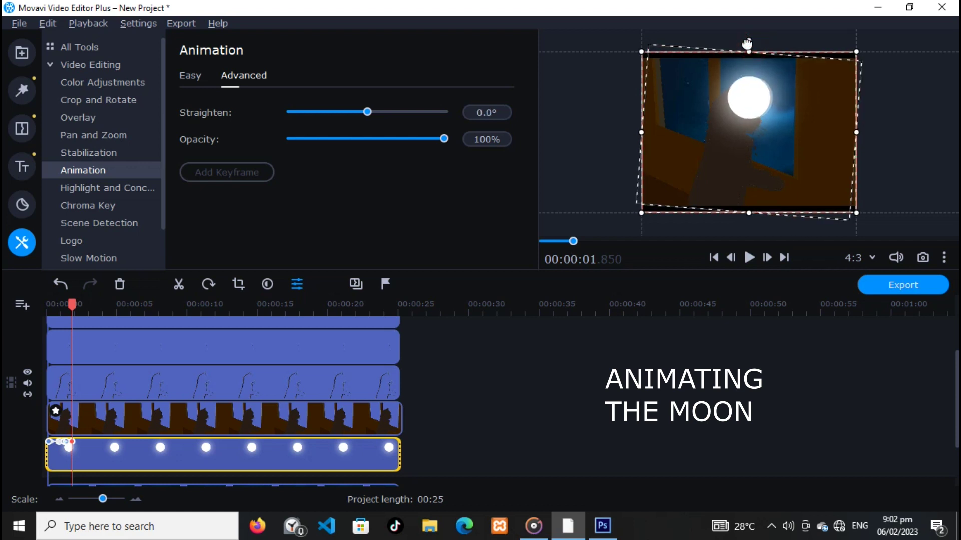
pyautogui.click(520, 422)
pyautogui.moveTo(72, 306); pyautogui.dragTo(46, 306)
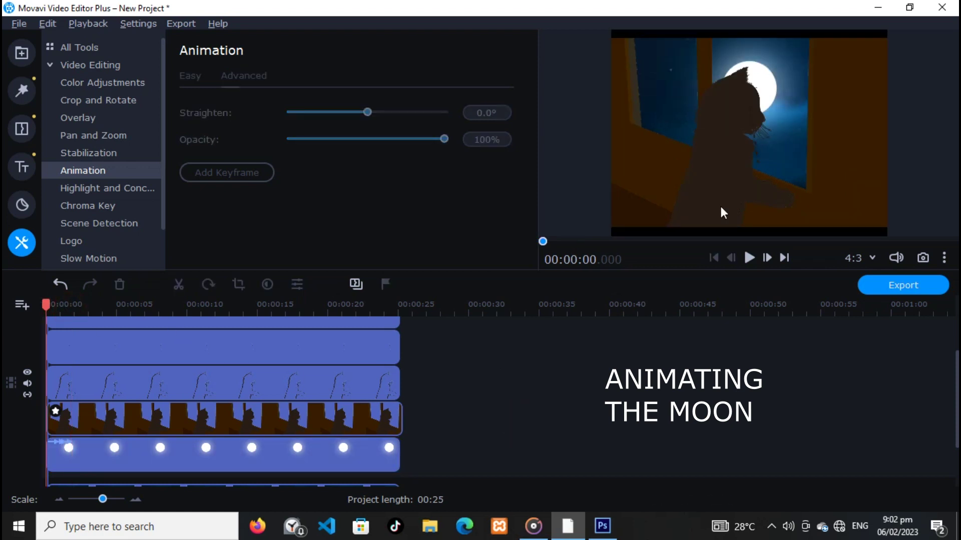
pyautogui.click(749, 258)
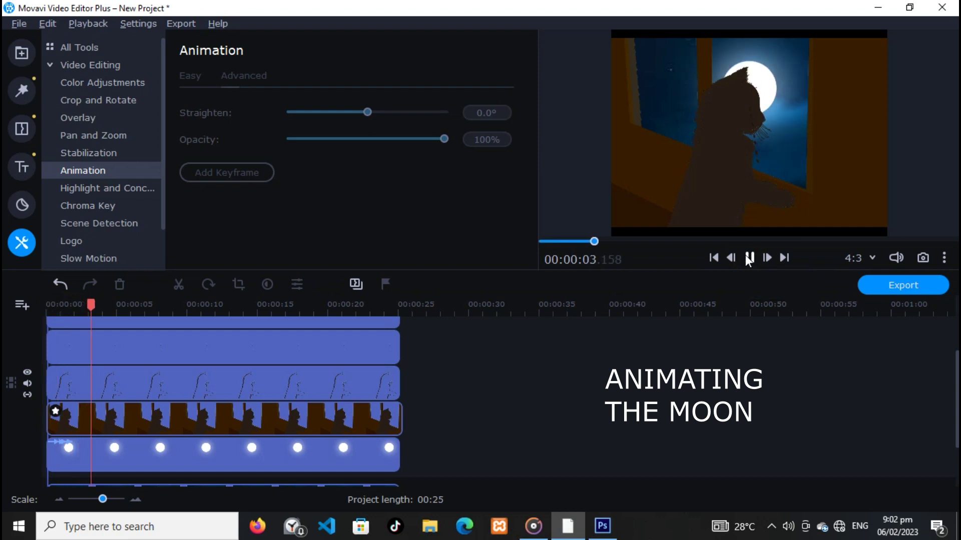
pyautogui.click(749, 258)
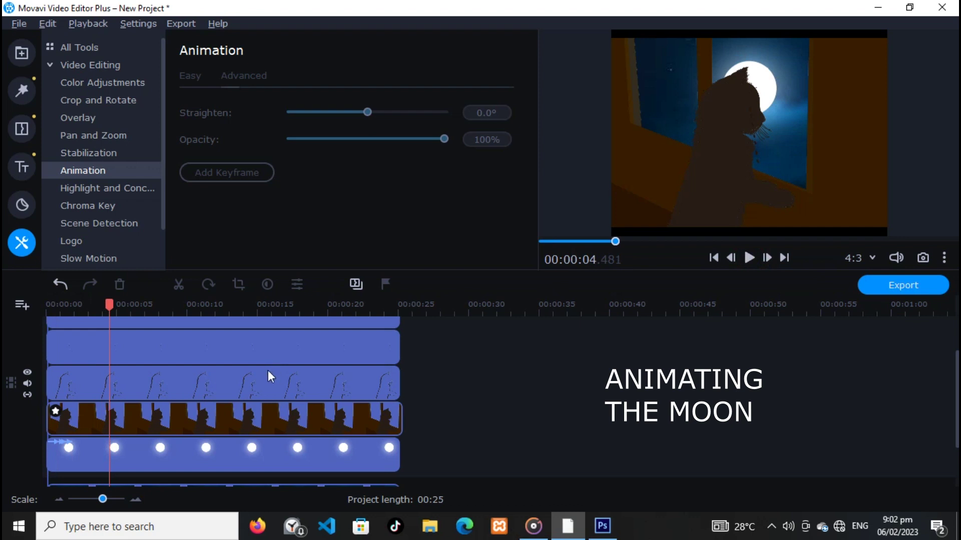
# Start keyframe animation on the CAT2.png hair clip, tilting it 4.3° clockwise.
pyautogui.click(70, 383)
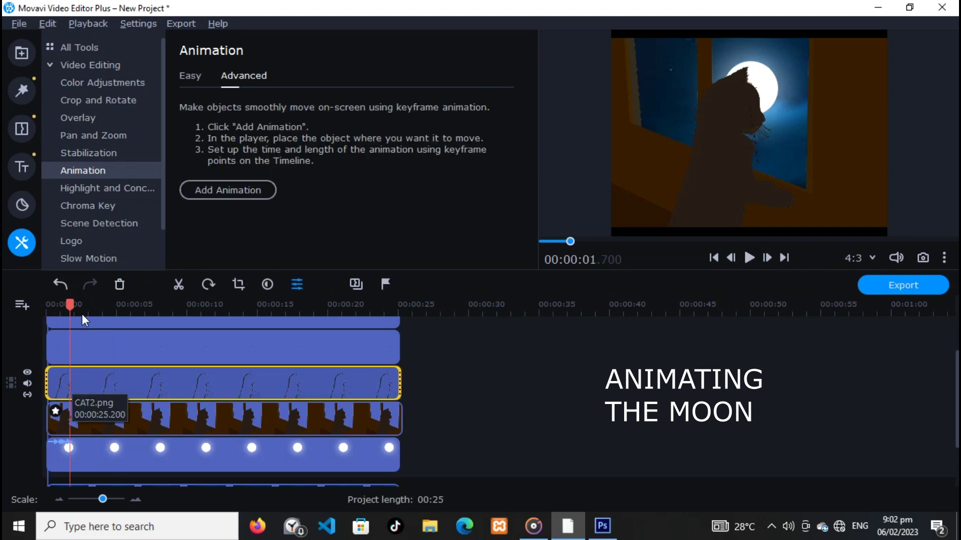
pyautogui.click(230, 186)
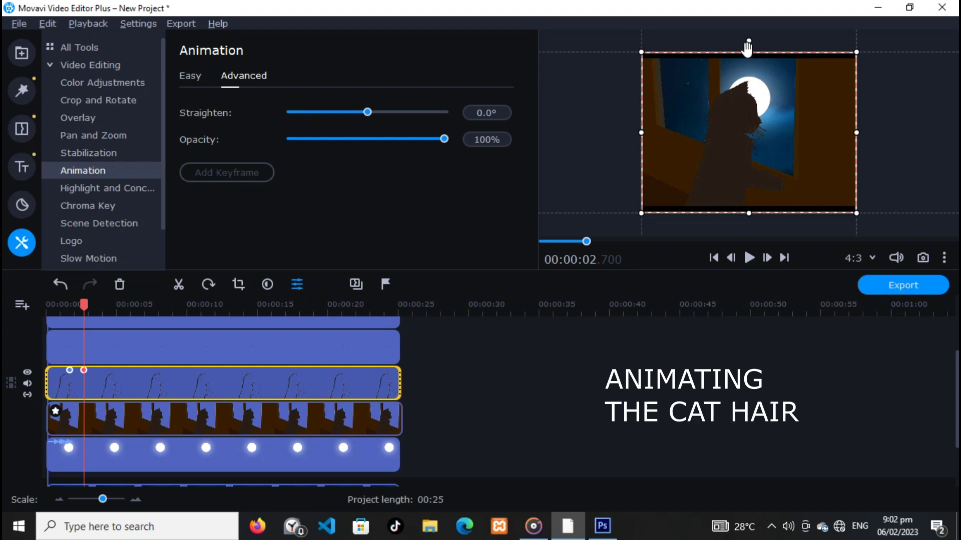
pyautogui.moveTo(749, 46); pyautogui.dragTo(744, 48)
pyautogui.moveTo(749, 41); pyautogui.dragTo(752, 41)
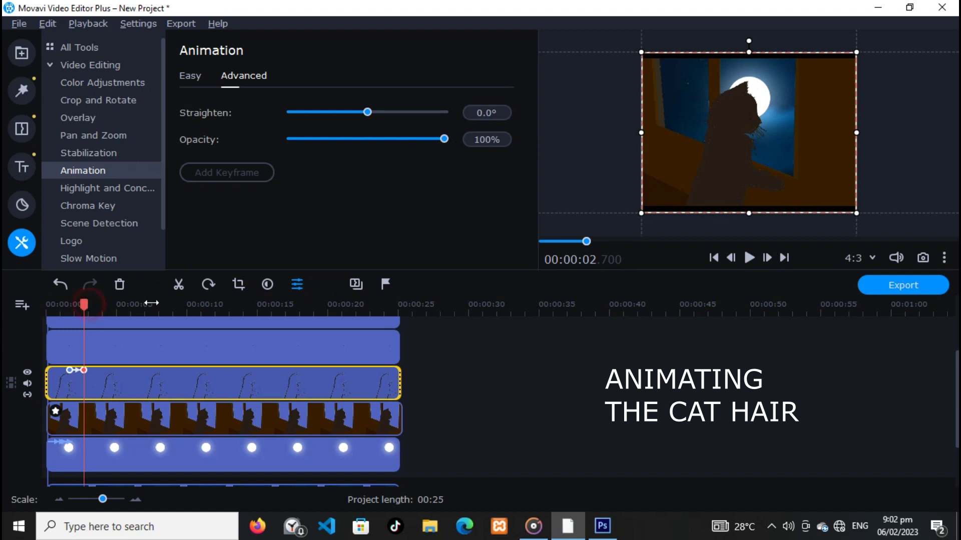
# Add hair keyframes at 17.95 s and 24.7 s, tilting slightly each time to end at -0.9°.
pyautogui.moveTo(151, 303); pyautogui.dragTo(298, 305)
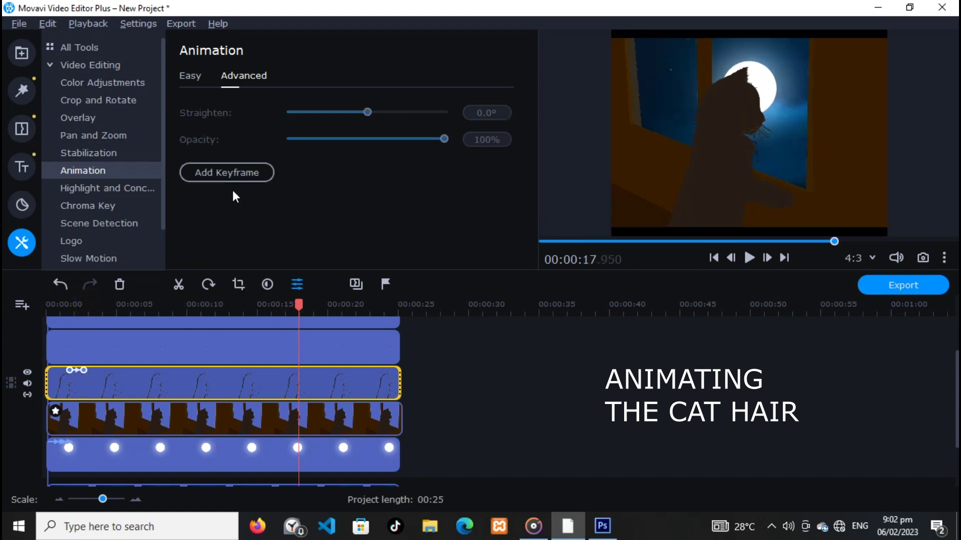
pyautogui.click(226, 170)
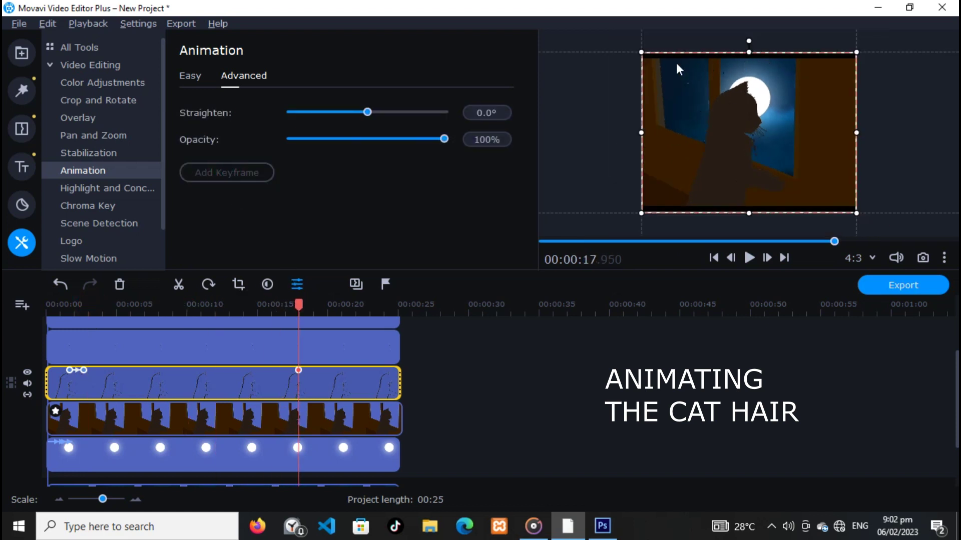
pyautogui.moveTo(745, 36); pyautogui.dragTo(749, 40)
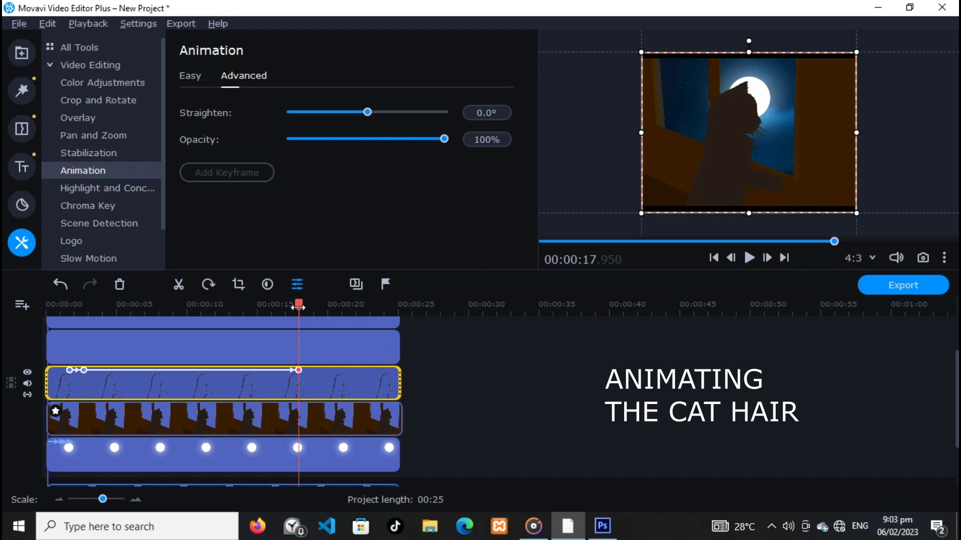
pyautogui.moveTo(375, 303); pyautogui.dragTo(394, 304)
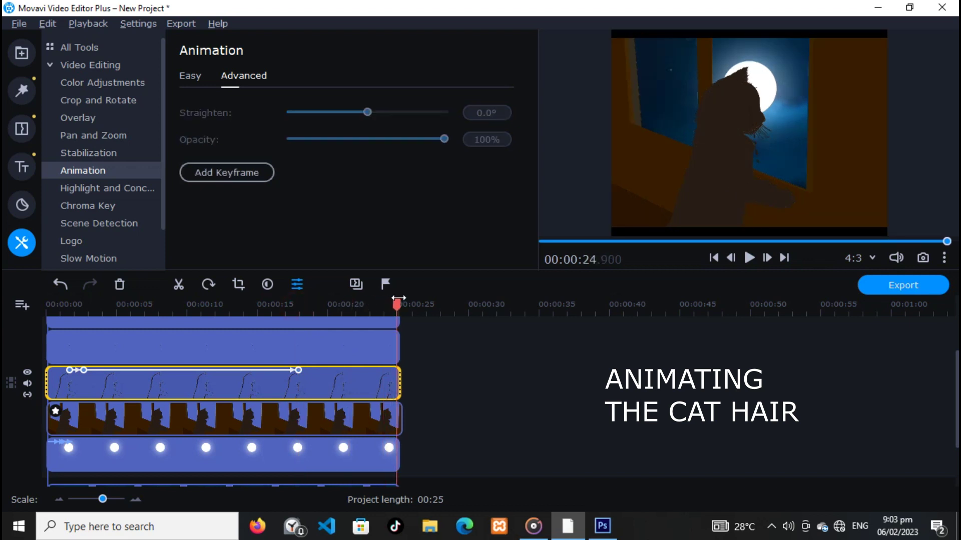
pyautogui.click(235, 176)
pyautogui.moveTo(749, 49); pyautogui.dragTo(753, 53)
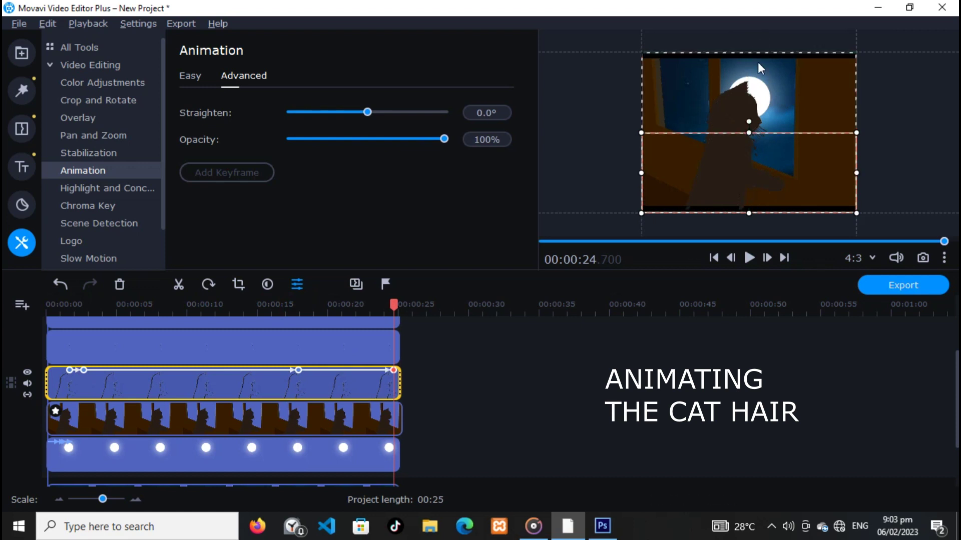
pyautogui.moveTo(746, 118); pyautogui.dragTo(744, 112)
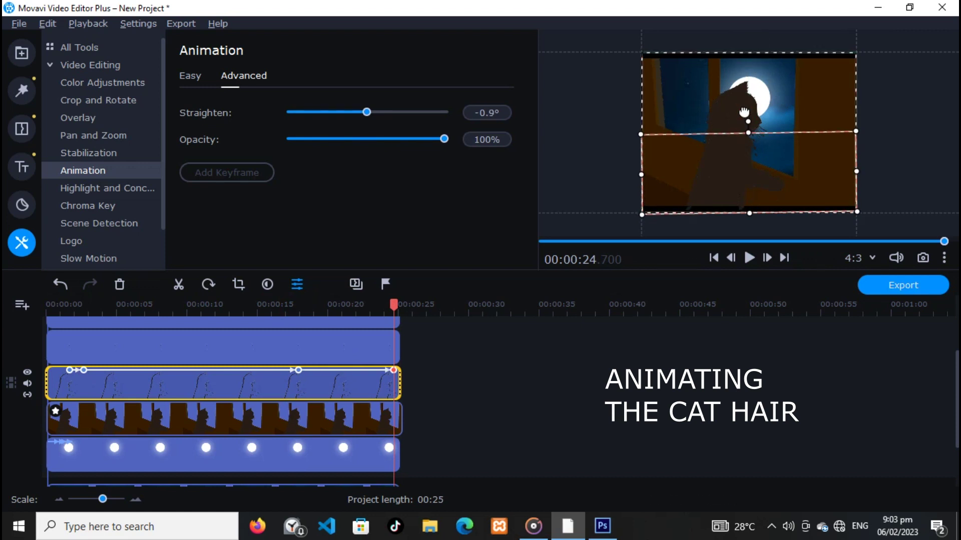
pyautogui.click(699, 384)
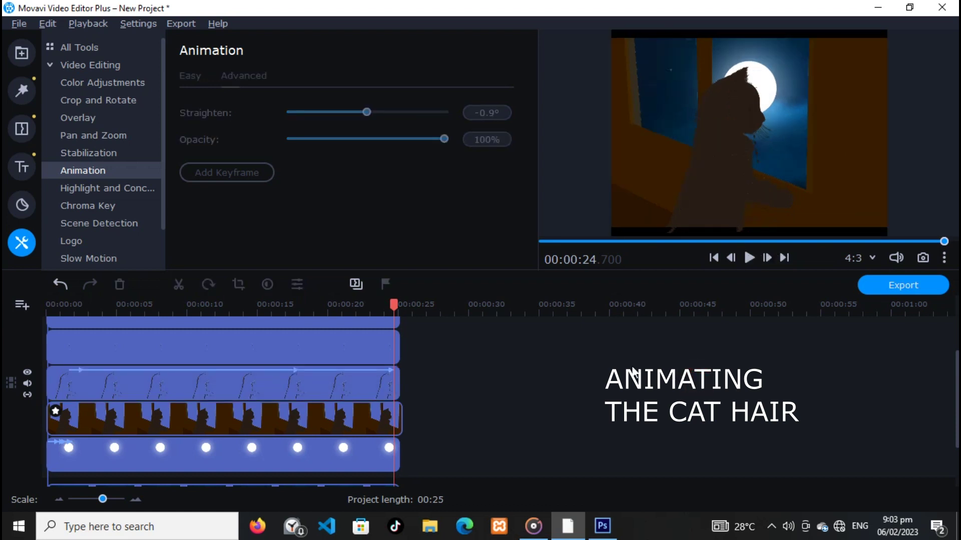
pyautogui.moveTo(400, 305); pyautogui.dragTo(5, 305)
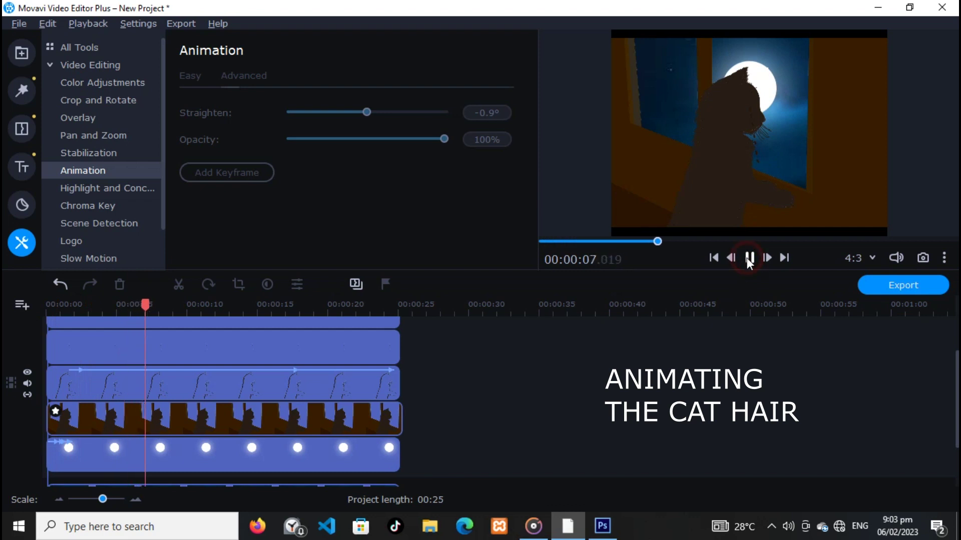
pyautogui.click(747, 257)
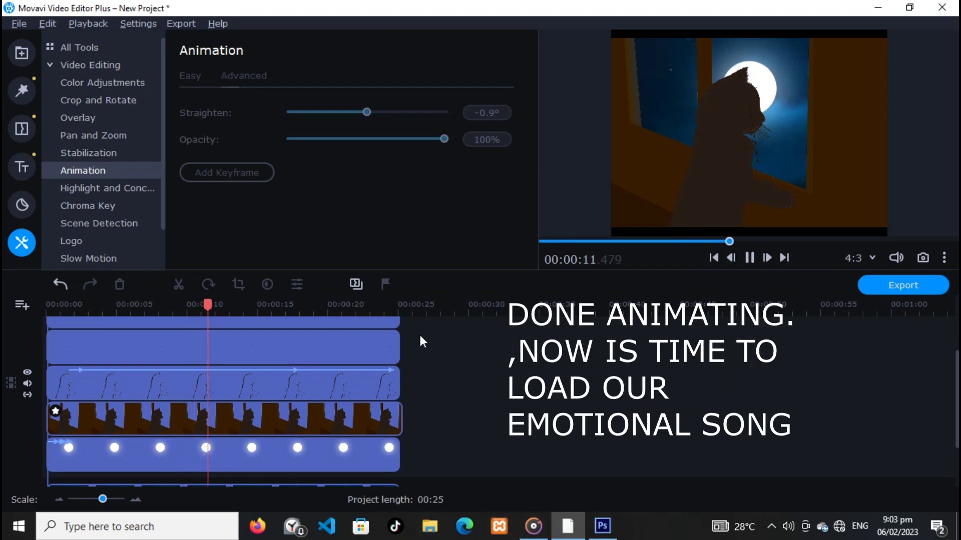
# Box-select and delete the two top overlay clips, then jump back to the project start.
pyautogui.click(327, 334)
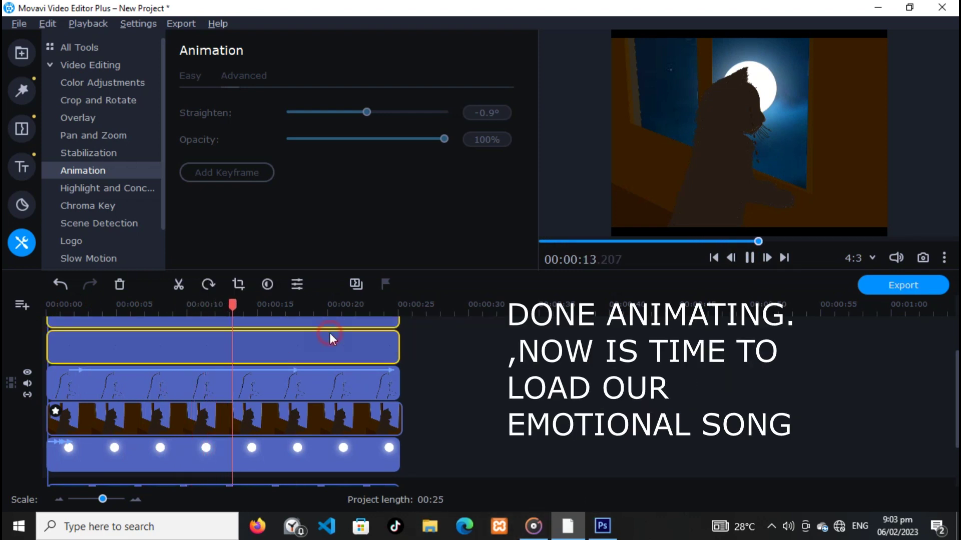
pyautogui.moveTo(479, 352); pyautogui.dragTo(303, 318)
pyautogui.press('Delete')
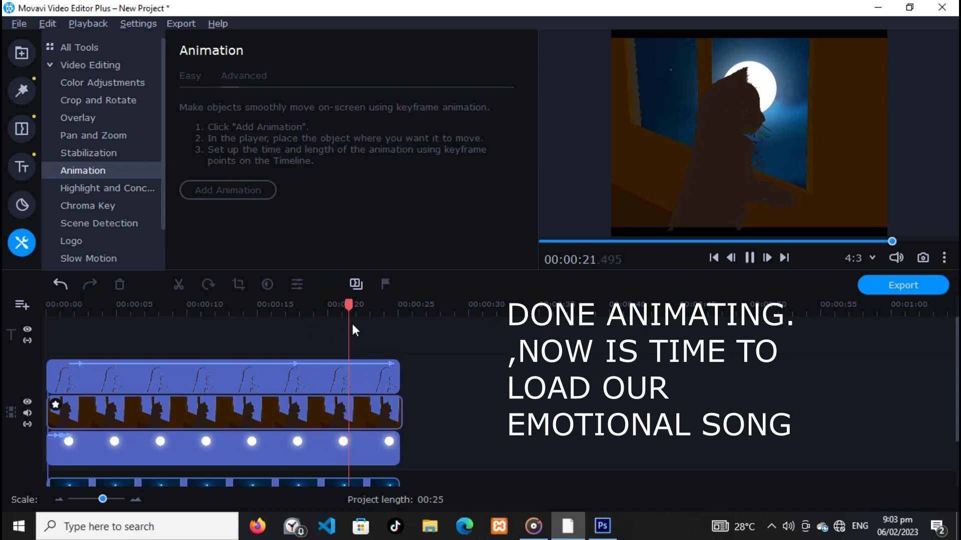
pyautogui.press('Home')
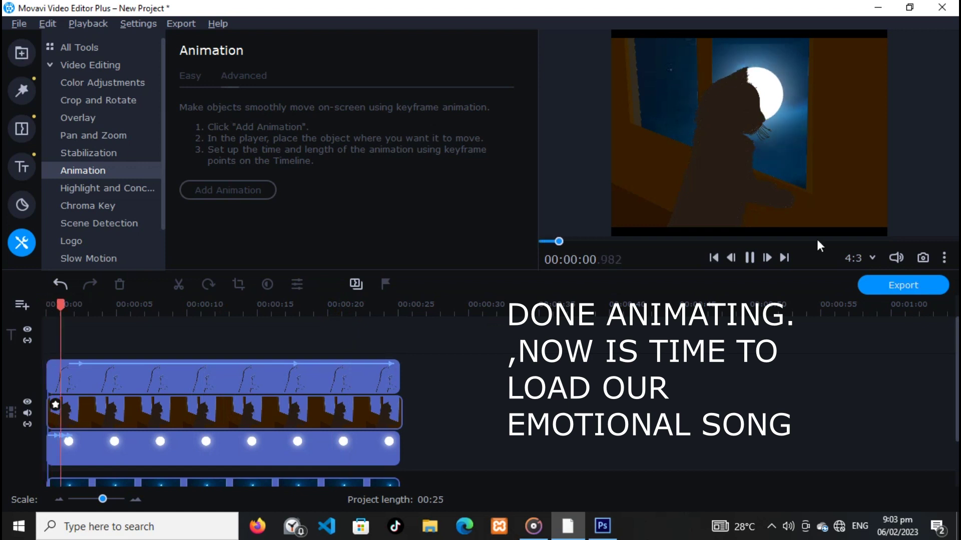
pyautogui.click(751, 255)
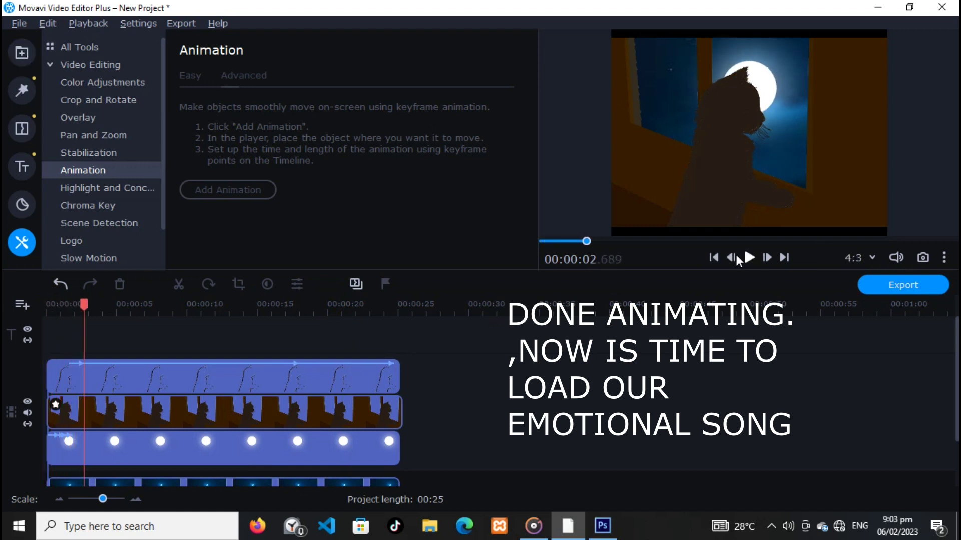
# Open the file browser and navigate to the Songs folder on drive F.
pyautogui.click(20, 58)
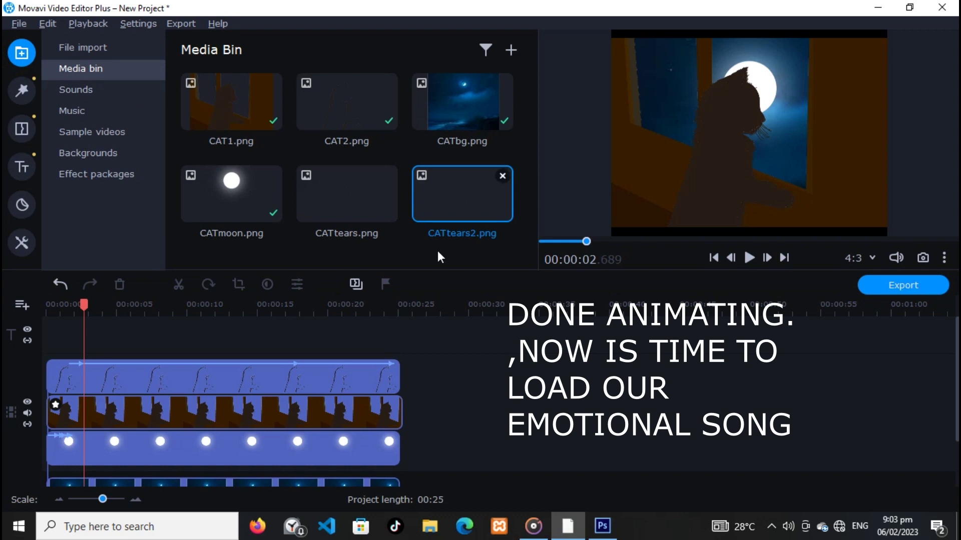
pyautogui.click(105, 48)
pyautogui.click(332, 125)
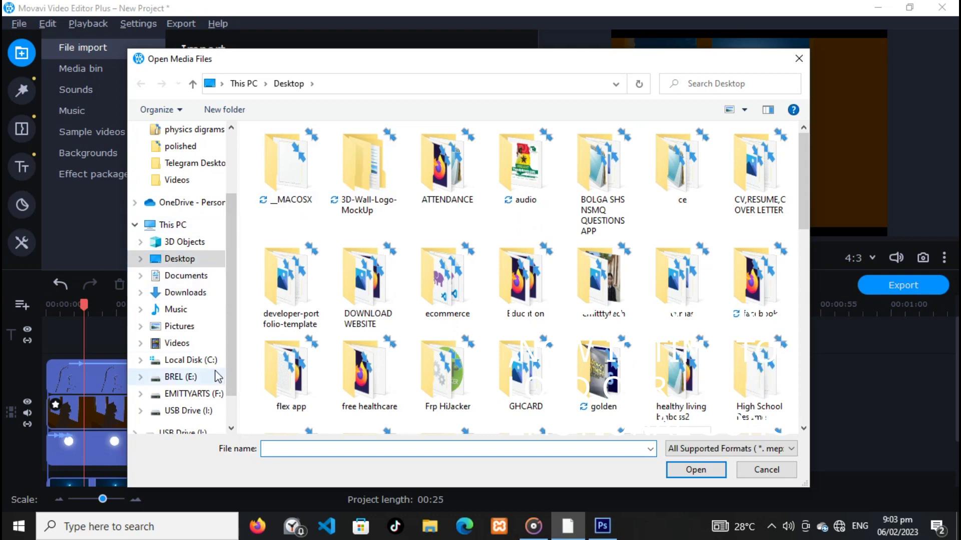
pyautogui.scroll(-1, 217, 377)
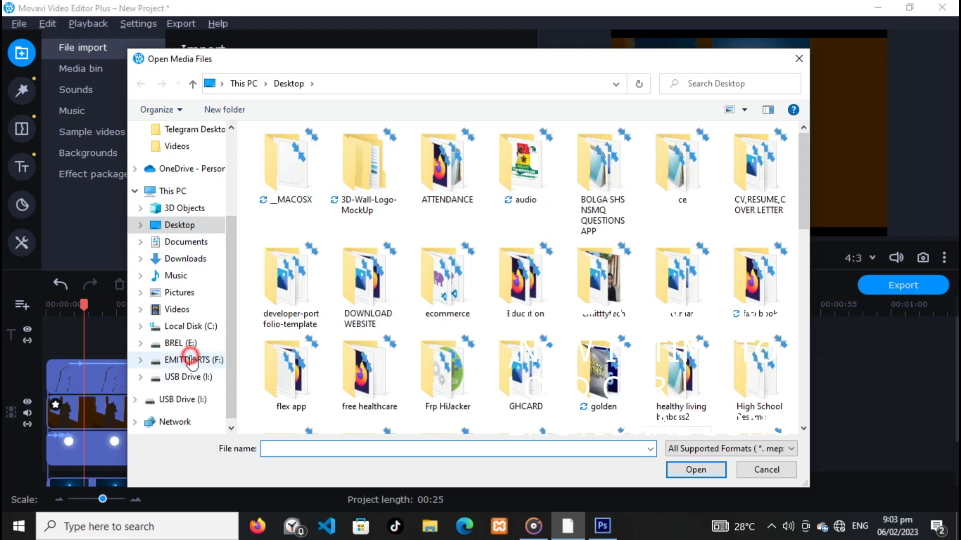
pyautogui.click(188, 360)
pyautogui.scroll(-1, 317, 353)
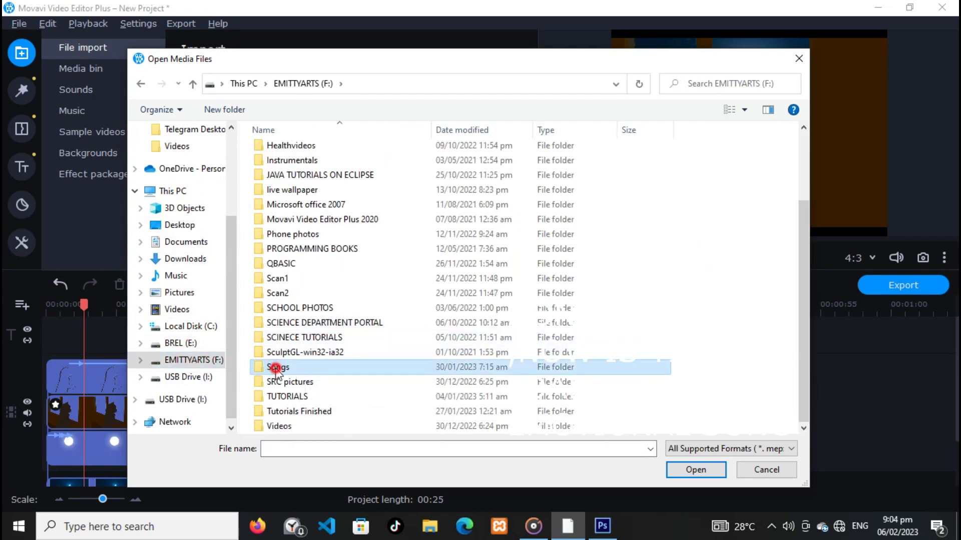
pyautogui.doubleClick(279, 367)
# Select the mp3 song in F:\Songs and import it into the project.
pyautogui.scroll(-2, 305, 345)
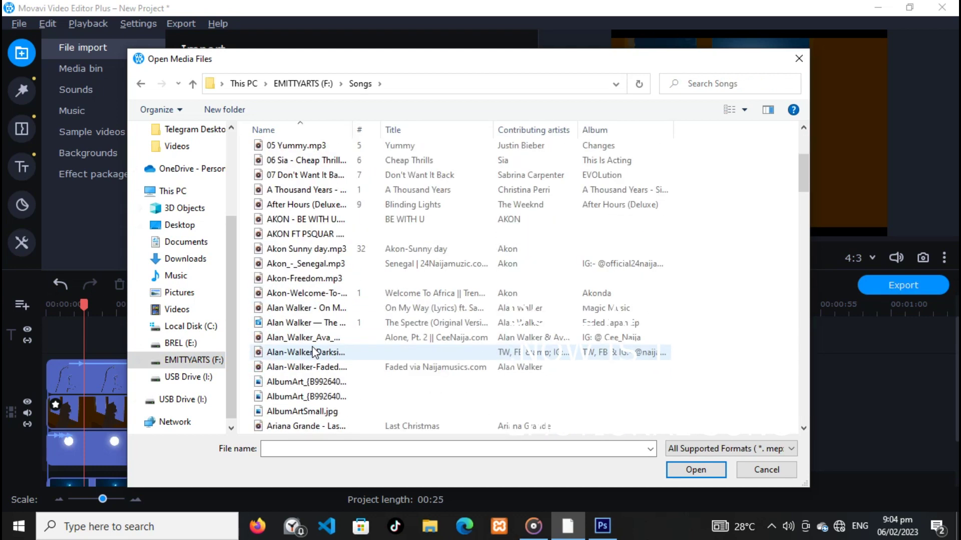
pyautogui.scroll(-2, 310, 351)
pyautogui.scroll(-3, 313, 350)
pyautogui.scroll(-1, 315, 350)
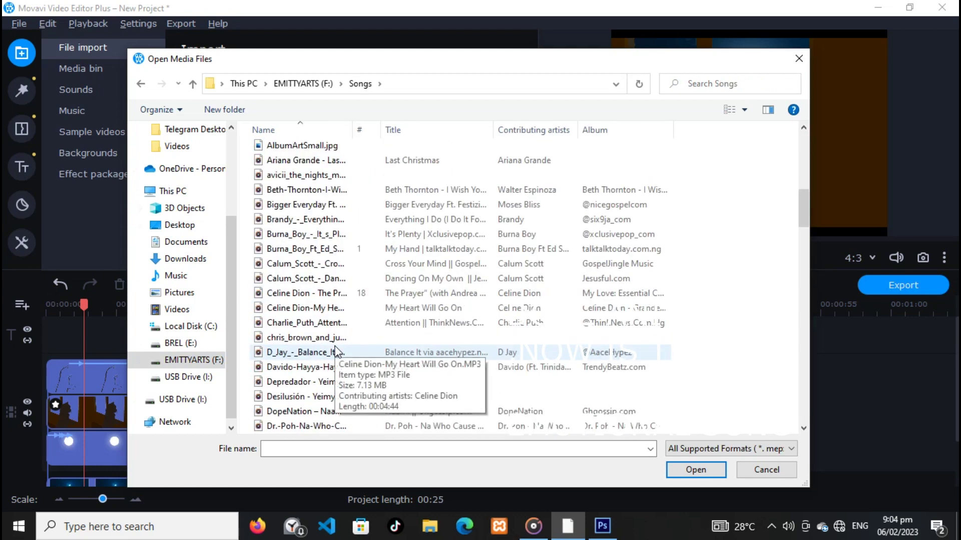
pyautogui.scroll(-3, 325, 352)
pyautogui.scroll(-3, 336, 352)
pyautogui.scroll(-2, 335, 352)
pyautogui.scroll(-6, 335, 350)
pyautogui.scroll(-1, 336, 345)
pyautogui.scroll(8, 340, 297)
pyautogui.scroll(15, 343, 300)
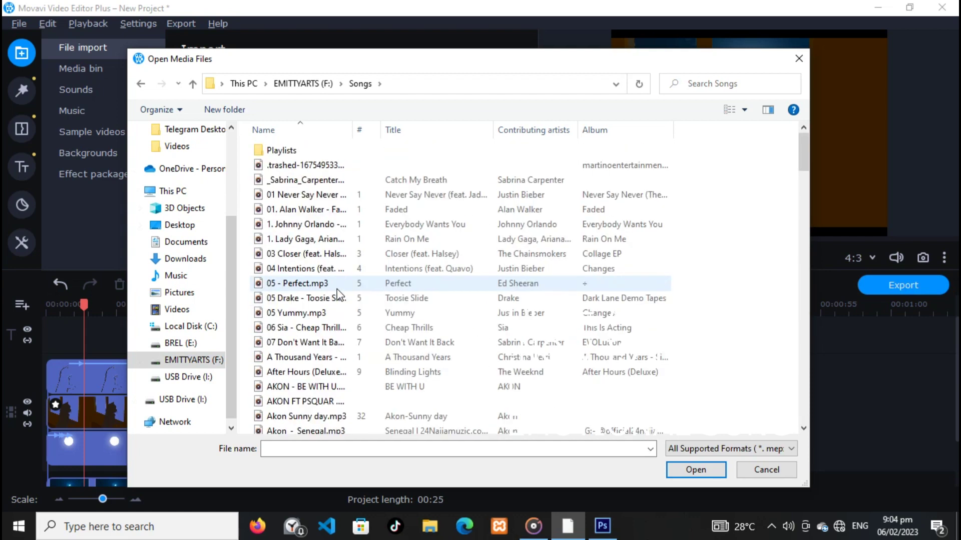
pyautogui.scroll(-1, 320, 366)
pyautogui.scroll(-2, 317, 370)
pyautogui.scroll(-1, 318, 373)
pyautogui.scroll(-1, 318, 373)
pyautogui.scroll(-1, 318, 373)
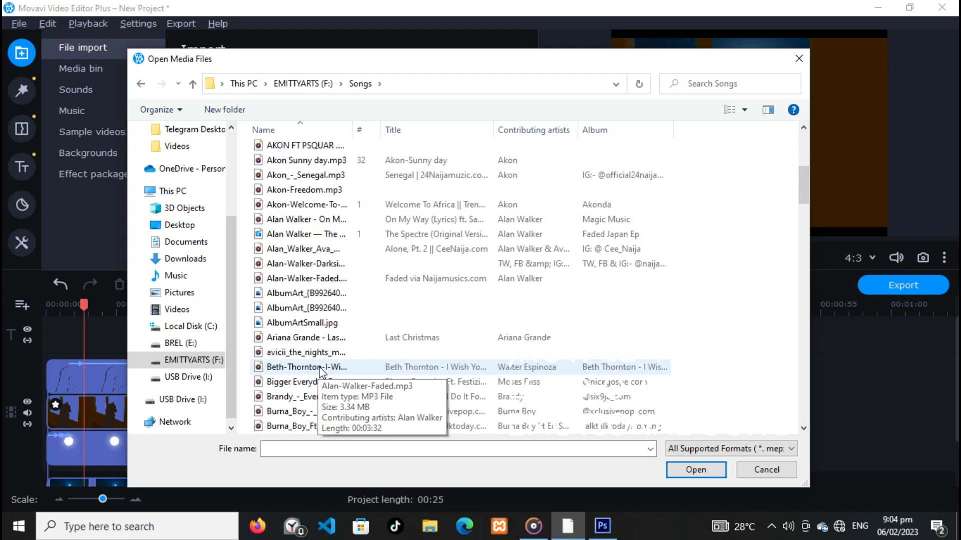
pyautogui.scroll(-1, 319, 373)
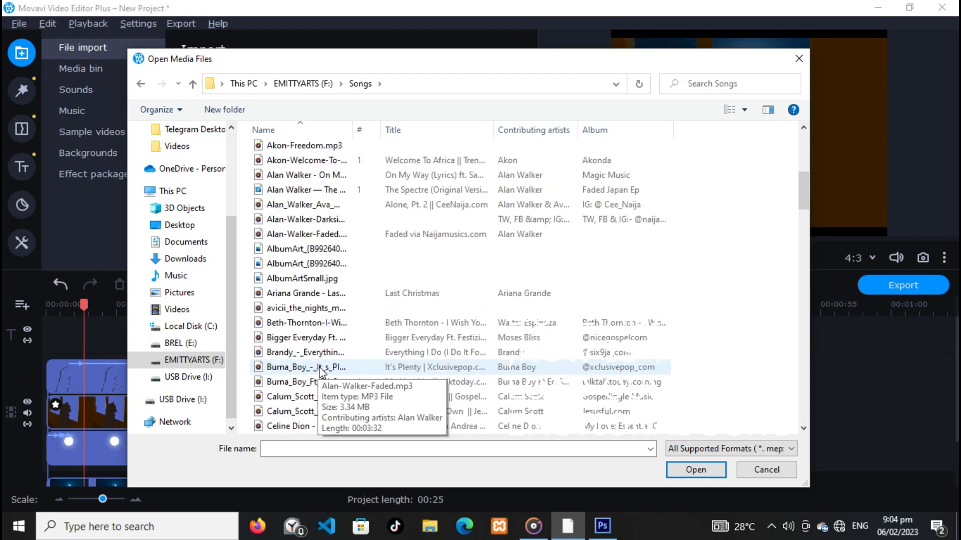
pyautogui.click(307, 323)
pyautogui.click(689, 468)
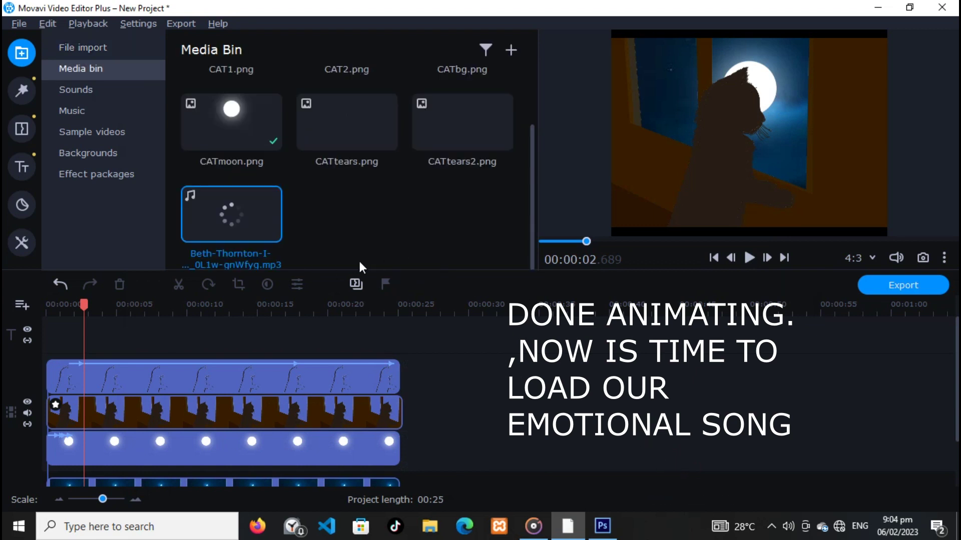
# Place the Beth Thornton song on the audio track at the timeline start.
pyautogui.moveTo(227, 220); pyautogui.dragTo(614, 481)
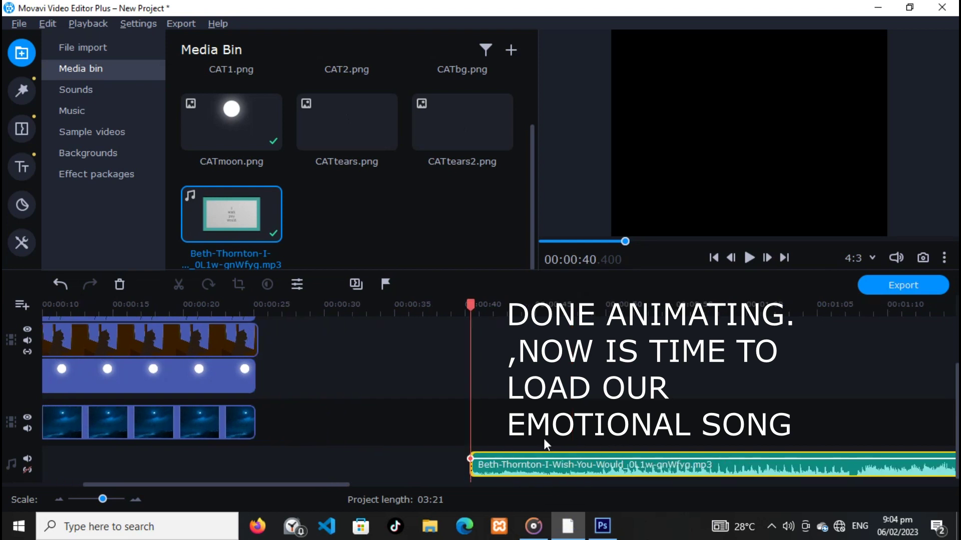
pyautogui.moveTo(517, 466); pyautogui.dragTo(38, 476)
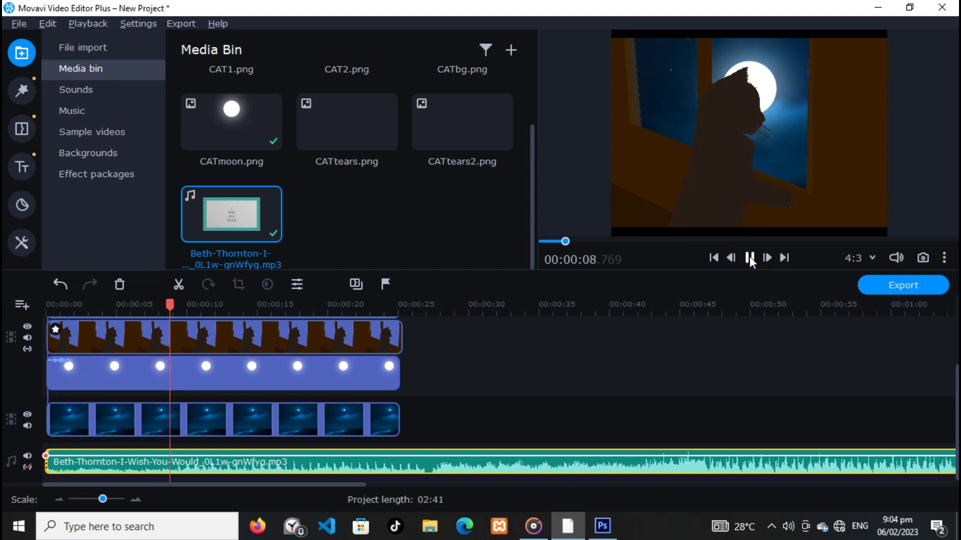
pyautogui.click(749, 256)
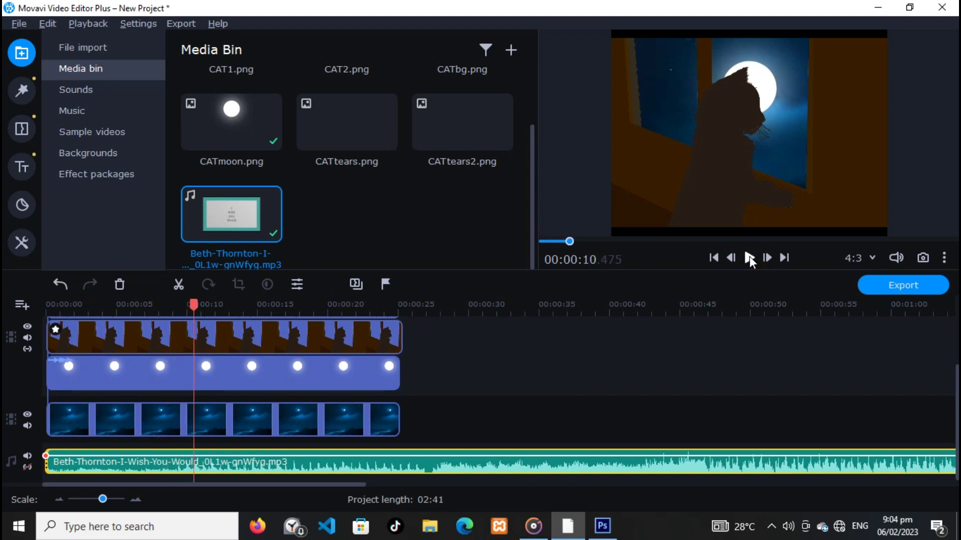
# Cut the song's opening at 9.75 s, slide it back to 0:00, and split it at 2.25 s.
pyautogui.moveTo(191, 307); pyautogui.dragTo(184, 307)
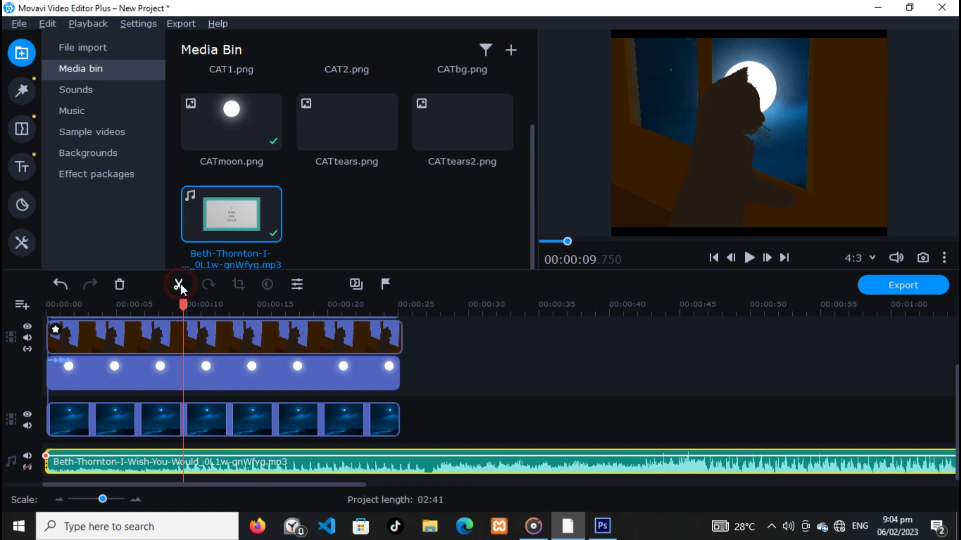
pyautogui.click(178, 284)
pyautogui.click(166, 462)
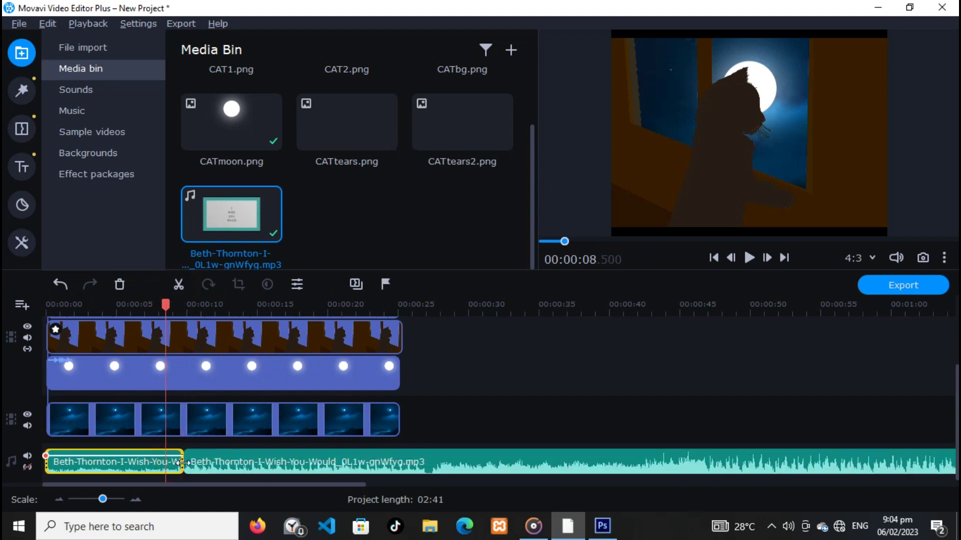
pyautogui.press('Delete')
pyautogui.moveTo(268, 461); pyautogui.dragTo(131, 464)
pyautogui.moveTo(47, 304); pyautogui.dragTo(77, 311)
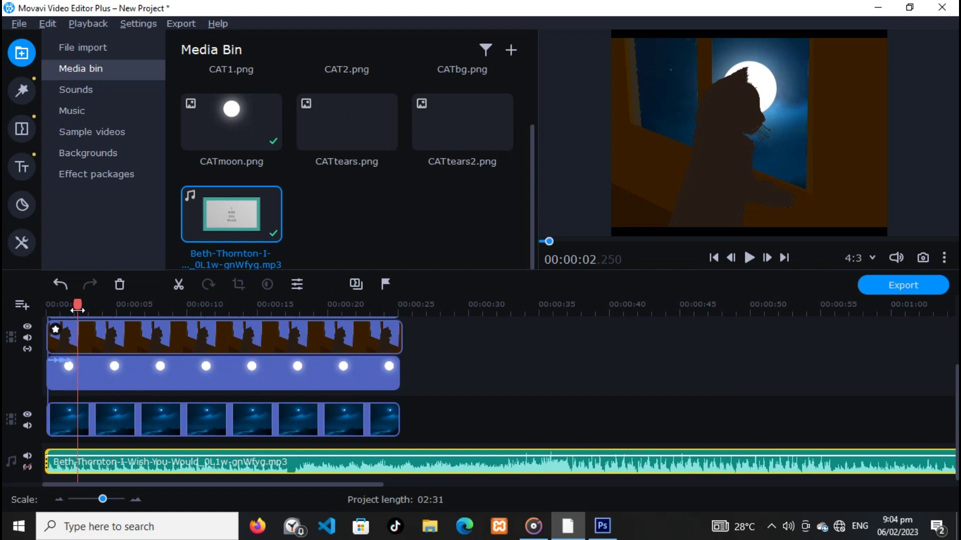
pyautogui.click(178, 284)
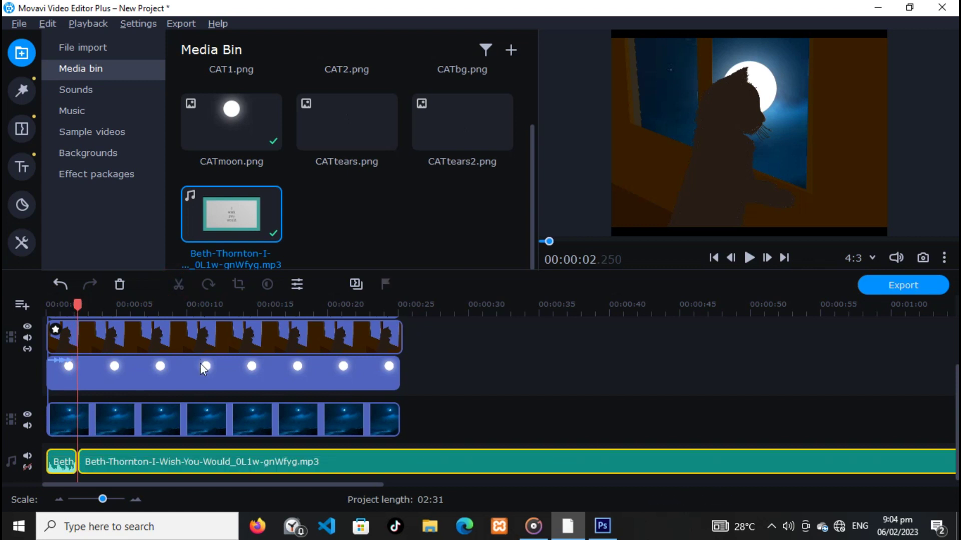
# Undo the song split, then cut the moon clip near 2.4 s and delete the rest.
pyautogui.hotkey('ctrl', 'z')
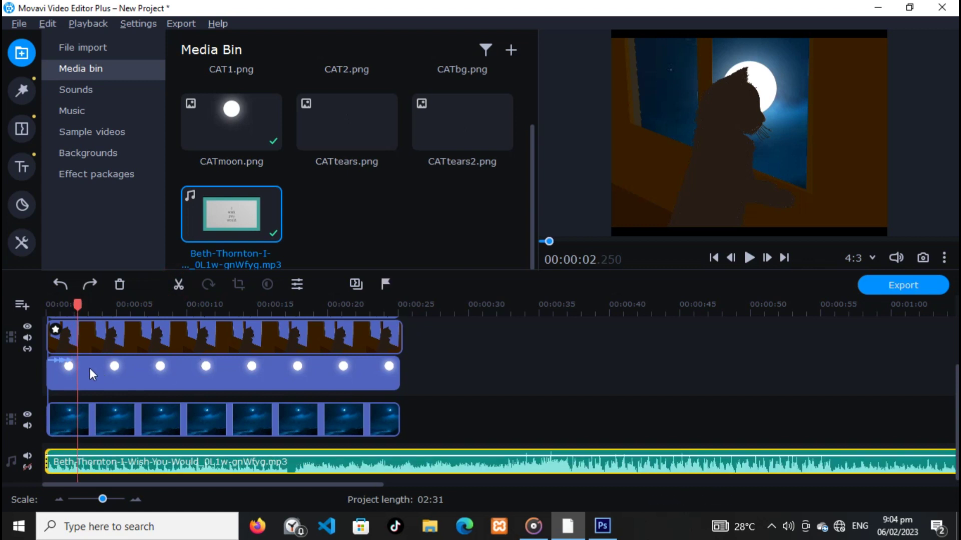
pyautogui.click(85, 369)
pyautogui.click(81, 371)
pyautogui.click(179, 284)
pyautogui.click(470, 374)
pyautogui.click(175, 372)
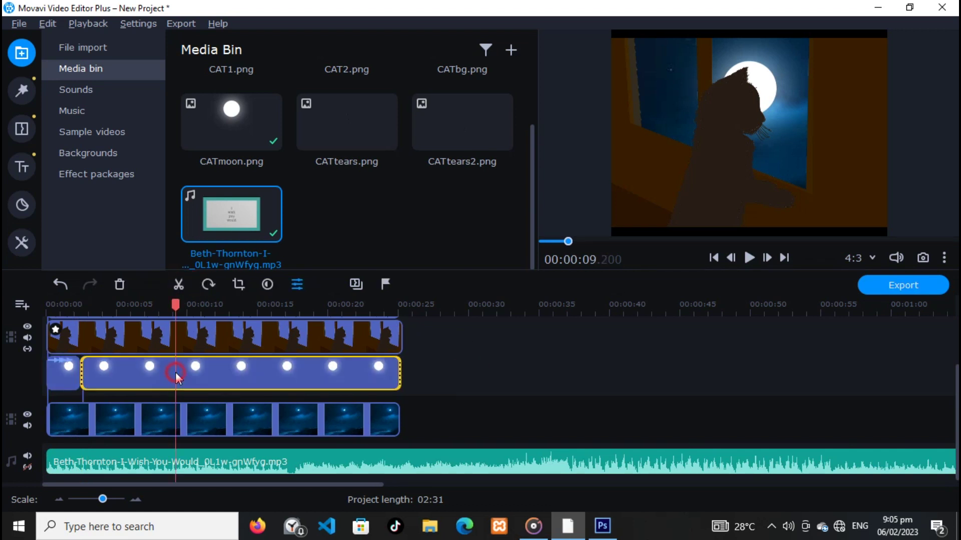
pyautogui.press('Delete')
# Paste two copies of the short moon clip end to end after the first.
pyautogui.click(67, 372)
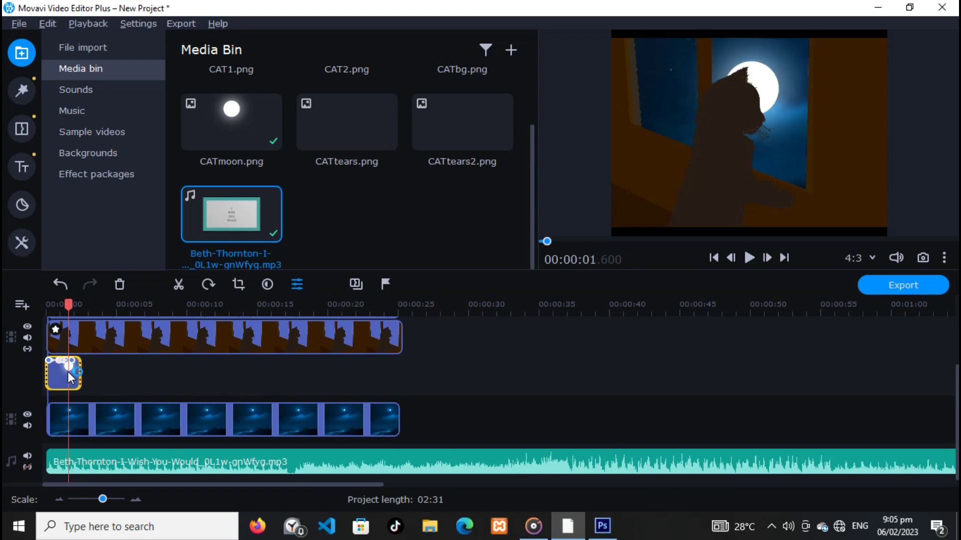
pyautogui.moveTo(68, 371); pyautogui.dragTo(80, 373)
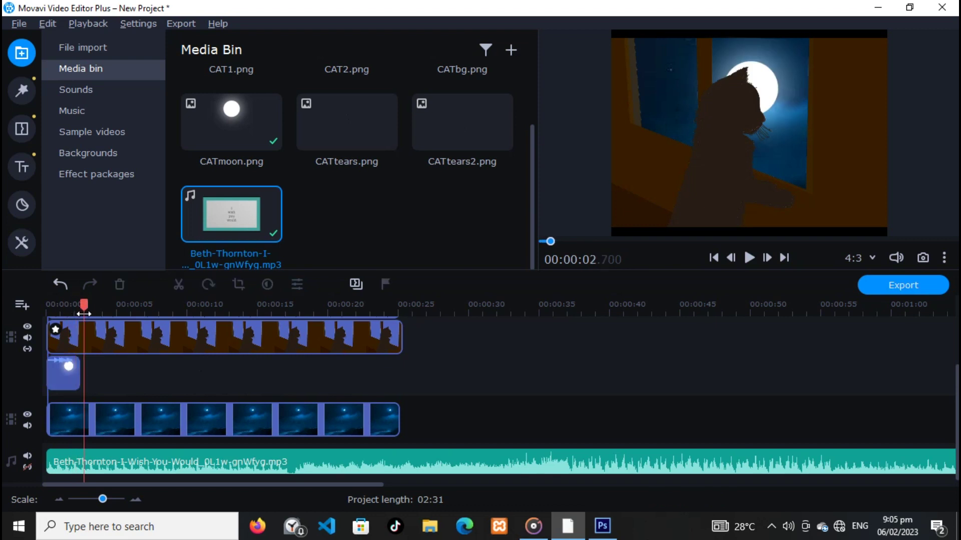
pyautogui.hotkey('ctrl', 'v')
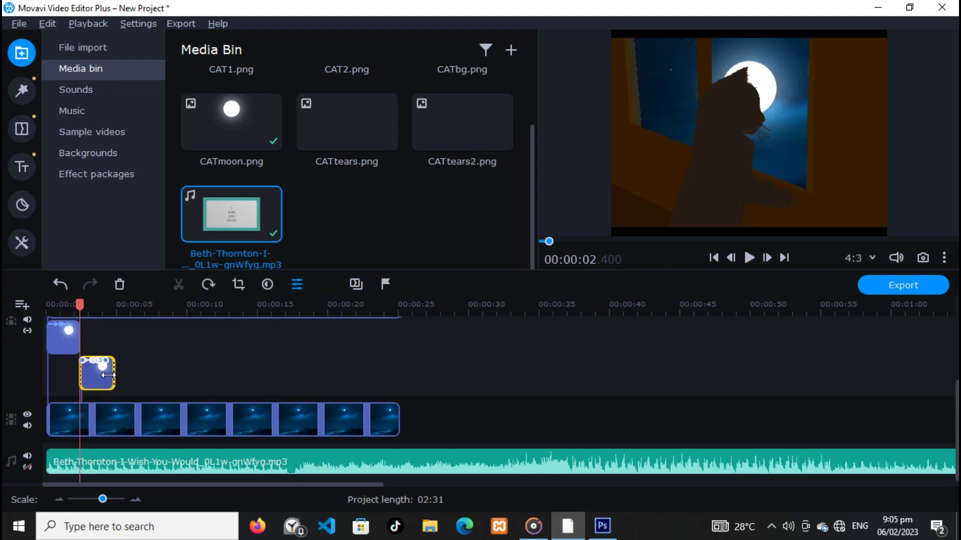
pyautogui.moveTo(106, 381); pyautogui.dragTo(104, 344)
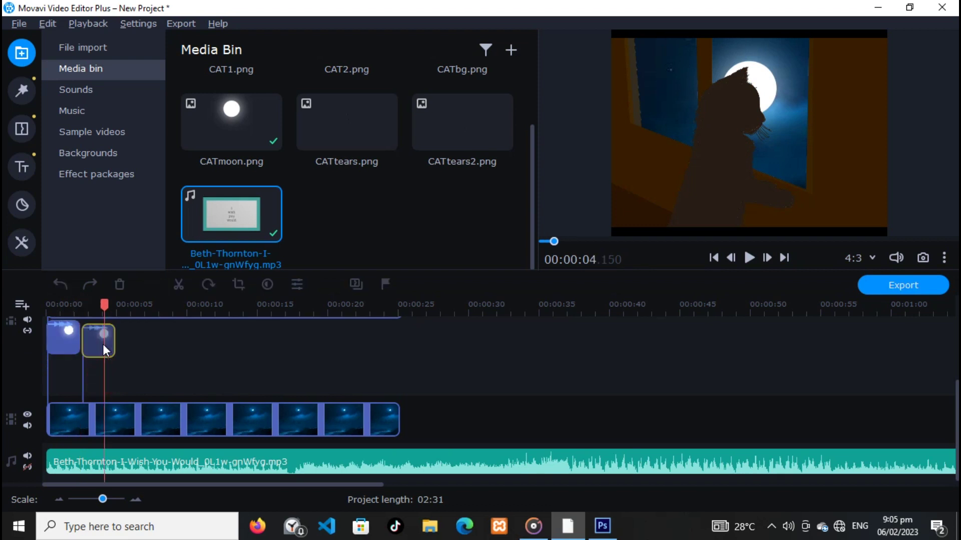
pyautogui.moveTo(81, 305); pyautogui.dragTo(116, 317)
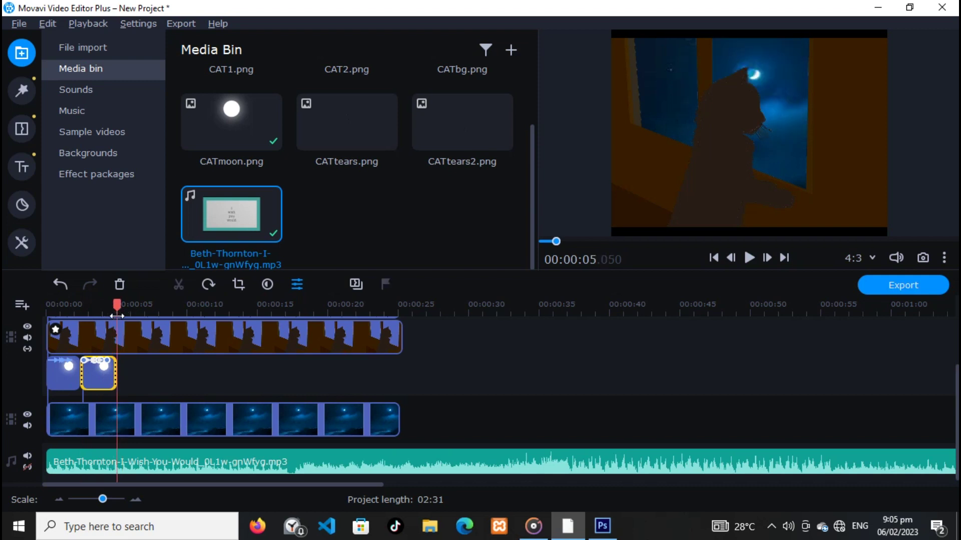
pyautogui.click(130, 378)
pyautogui.hotkey('ctrl', 'v')
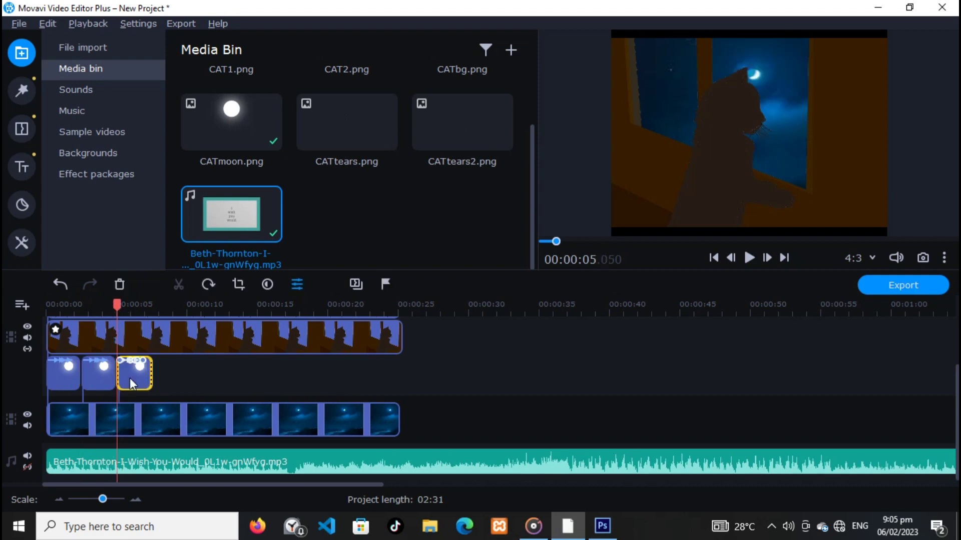
# Paste two more moon copies and stretch the last one to end at 25 seconds.
pyautogui.moveTo(117, 304); pyautogui.dragTo(153, 312)
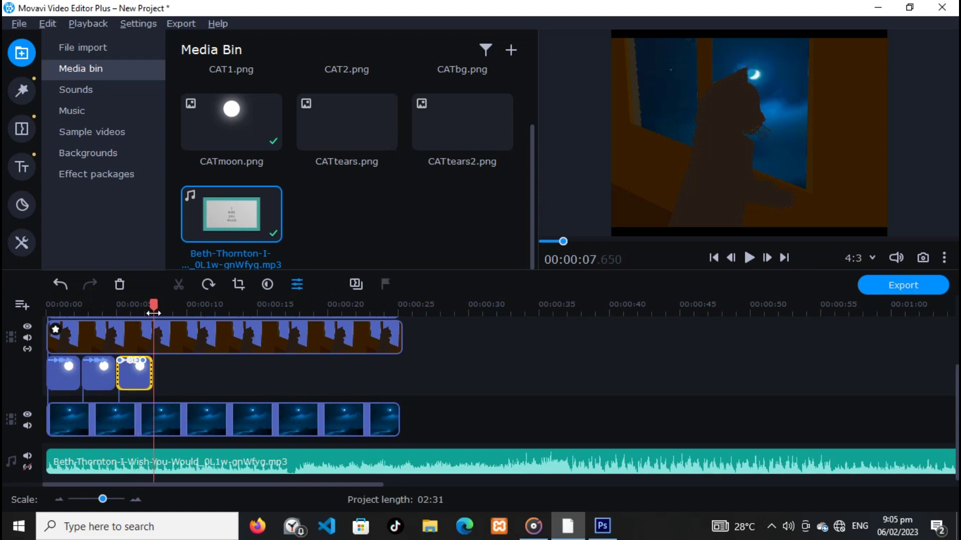
pyautogui.hotkey('ctrl', 'v')
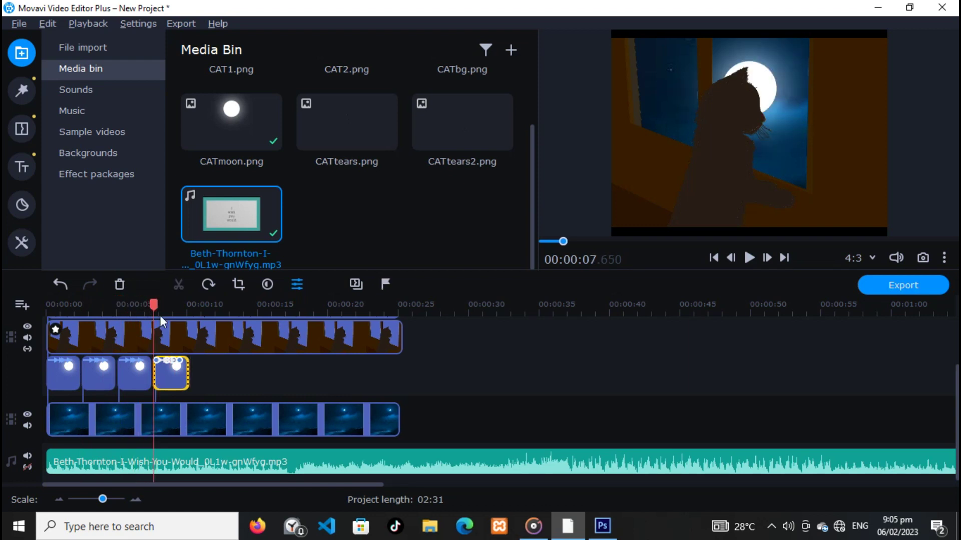
pyautogui.moveTo(153, 313); pyautogui.dragTo(190, 304)
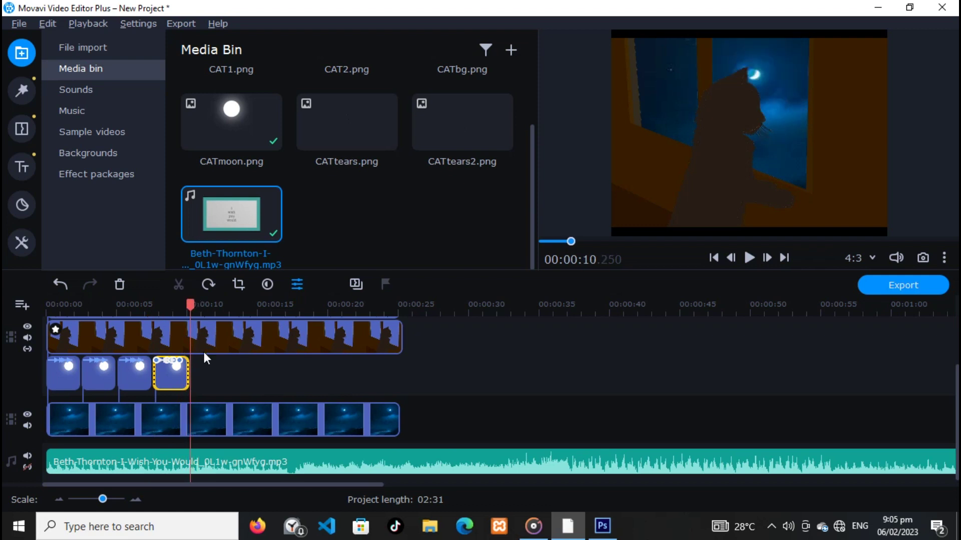
pyautogui.hotkey('ctrl', 'v')
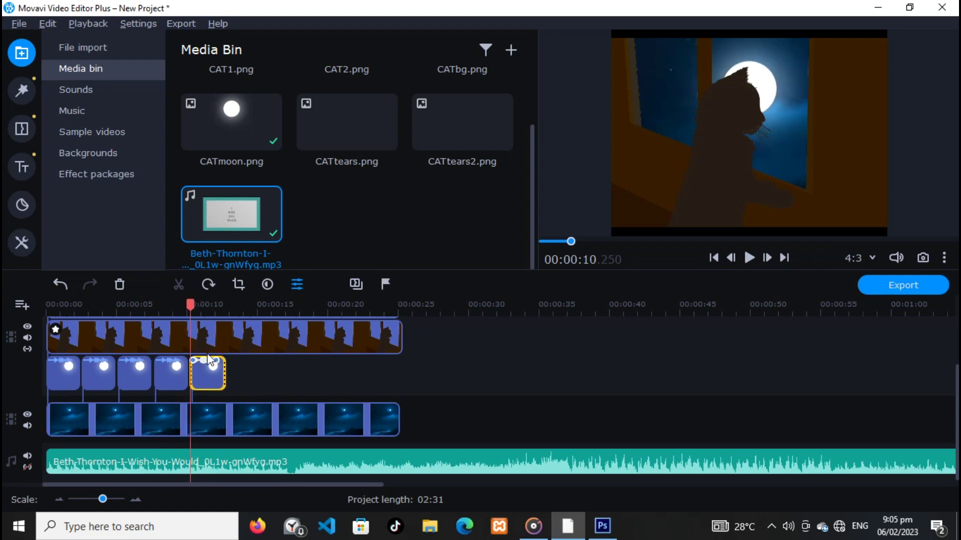
pyautogui.moveTo(224, 373); pyautogui.dragTo(395, 382)
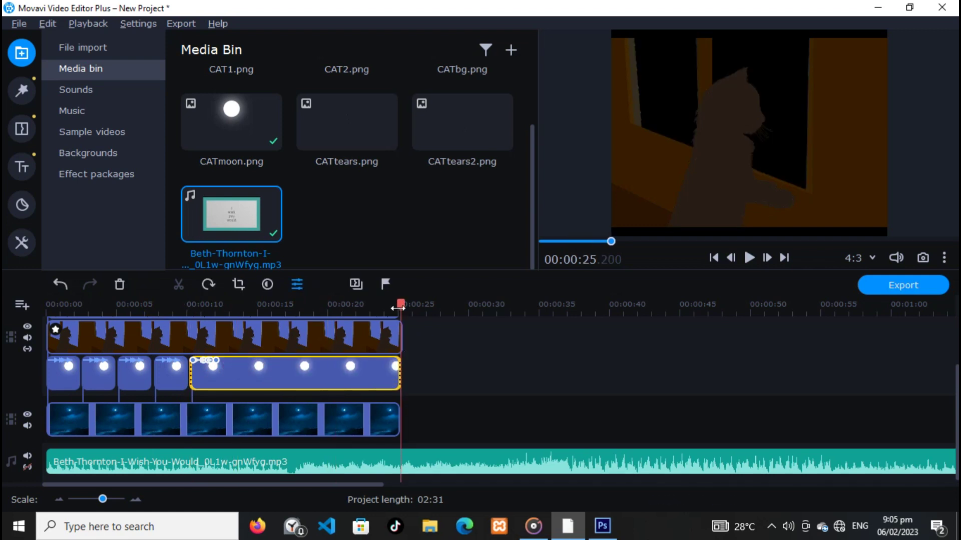
pyautogui.moveTo(401, 305); pyautogui.dragTo(384, 307)
# Extend the night-sky and cat clips to about 25.4 s and rewind the playhead to the start.
pyautogui.moveTo(399, 411); pyautogui.dragTo(401, 409)
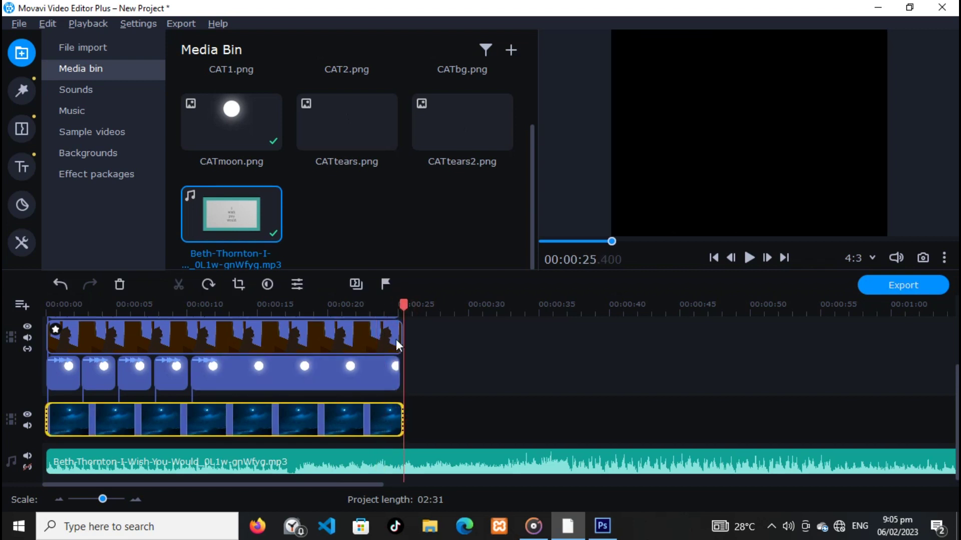
pyautogui.click(401, 337)
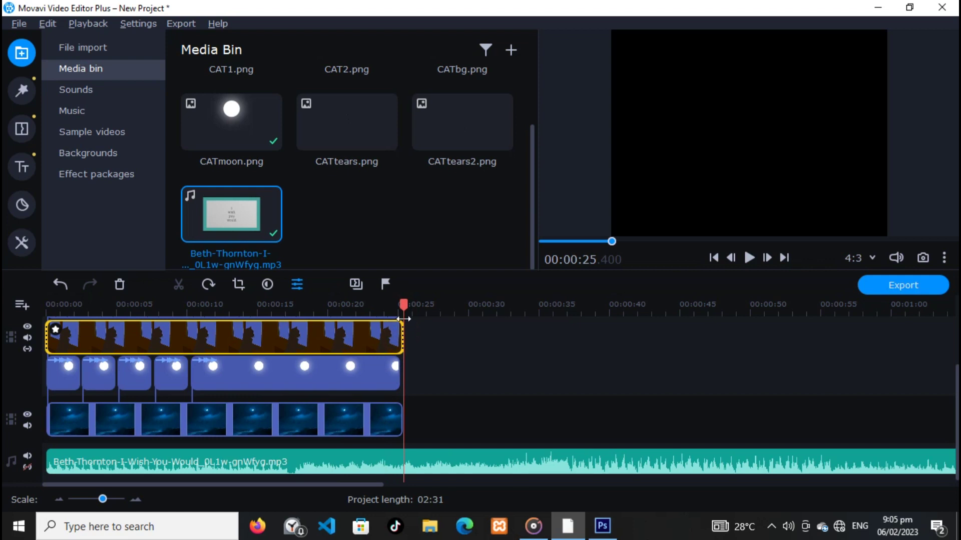
pyautogui.moveTo(405, 310); pyautogui.dragTo(5, 369)
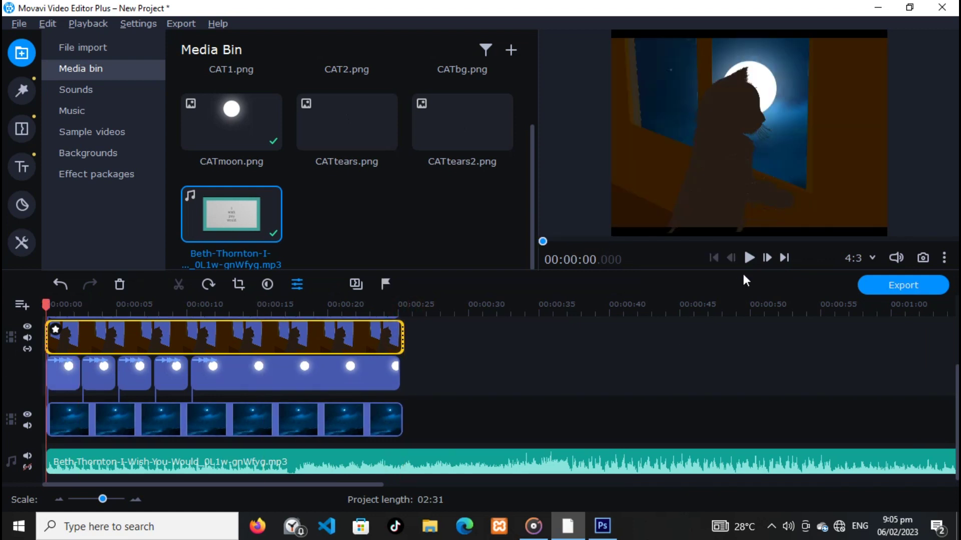
pyautogui.click(788, 527)
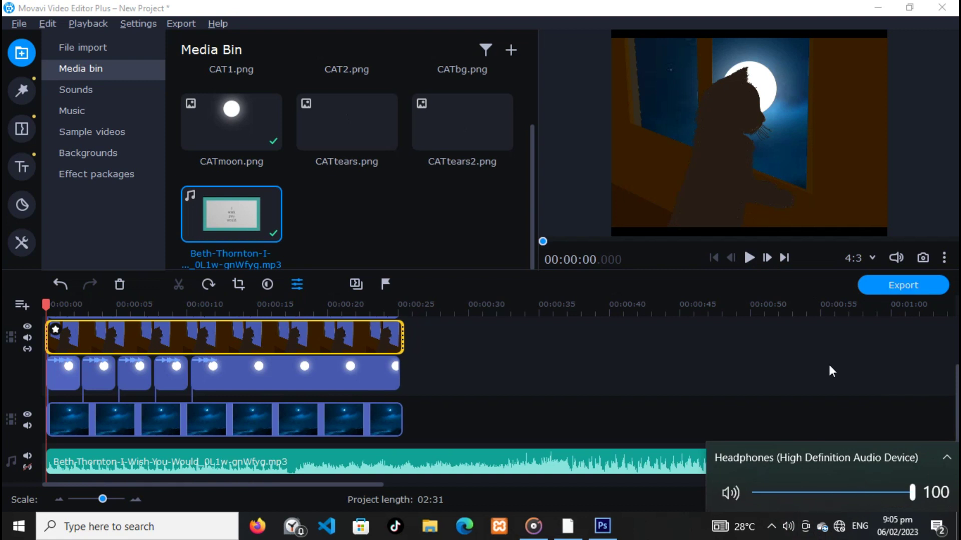
pyautogui.click(754, 352)
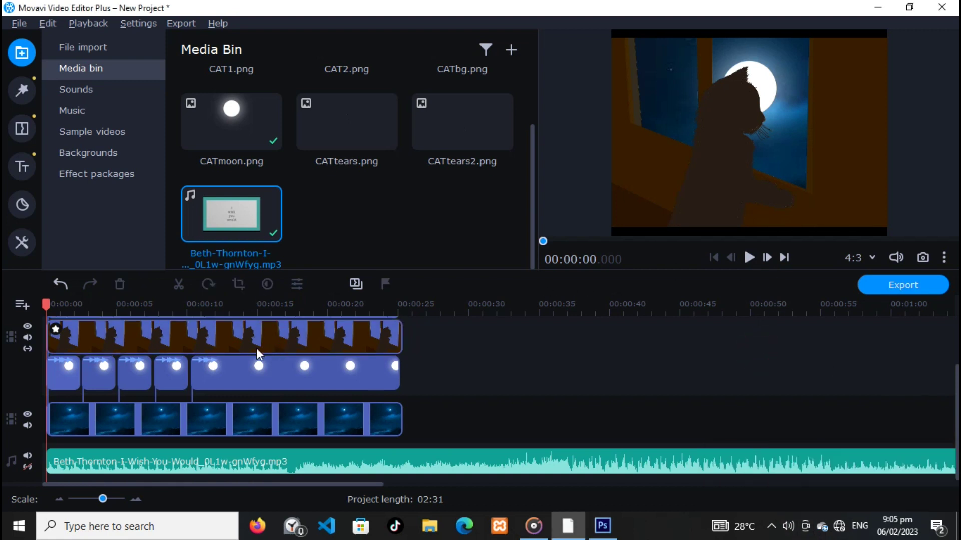
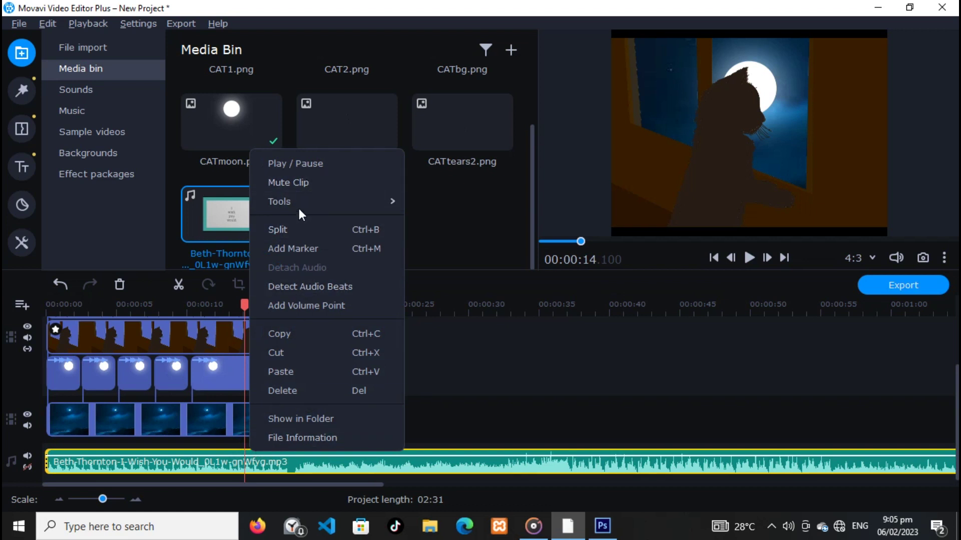
# Browse the available audio effects without applying any.
pyautogui.moveTo(299, 203)
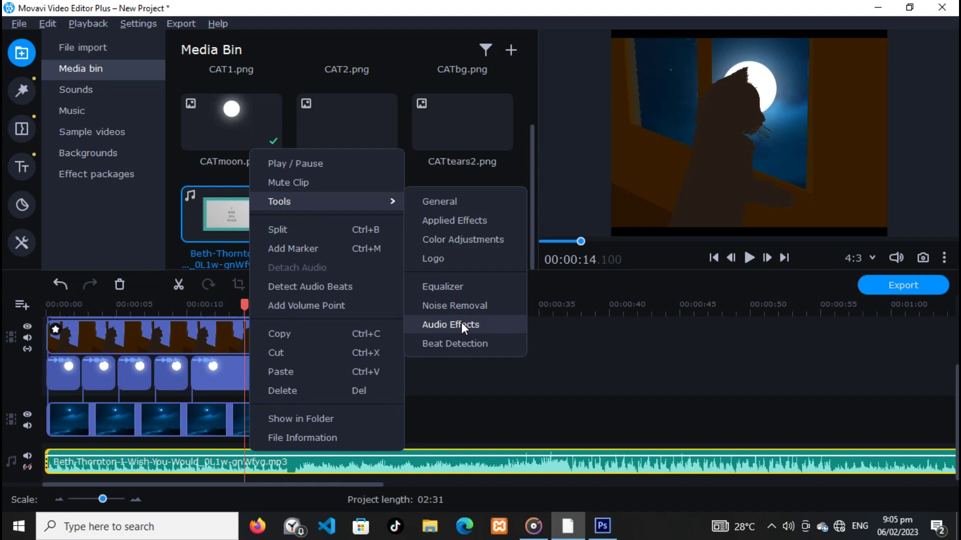
pyautogui.click(463, 326)
pyautogui.click(263, 80)
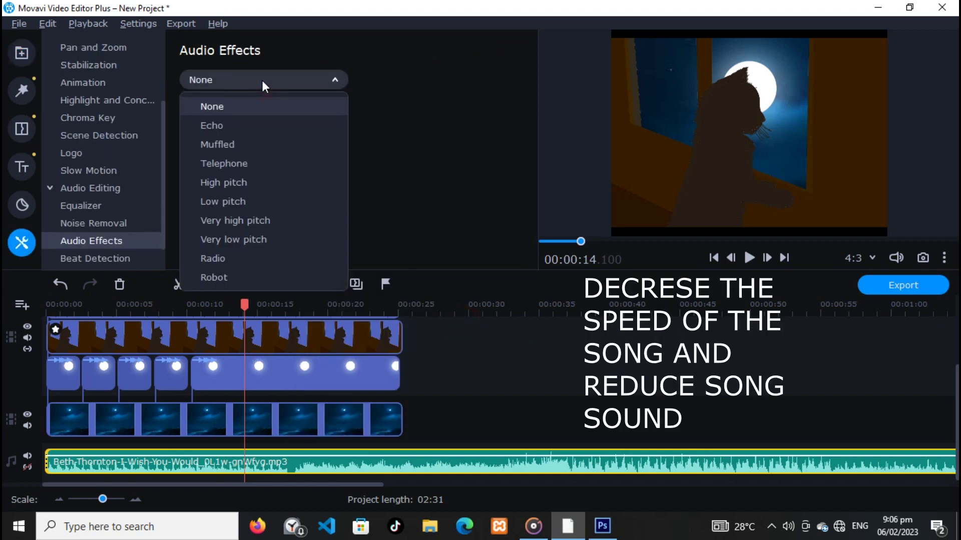
pyautogui.click(392, 107)
# Open the song clip's general properties, showing volume 51% and speed 100%.
pyautogui.rightClick(223, 464)
pyautogui.moveTo(271, 213)
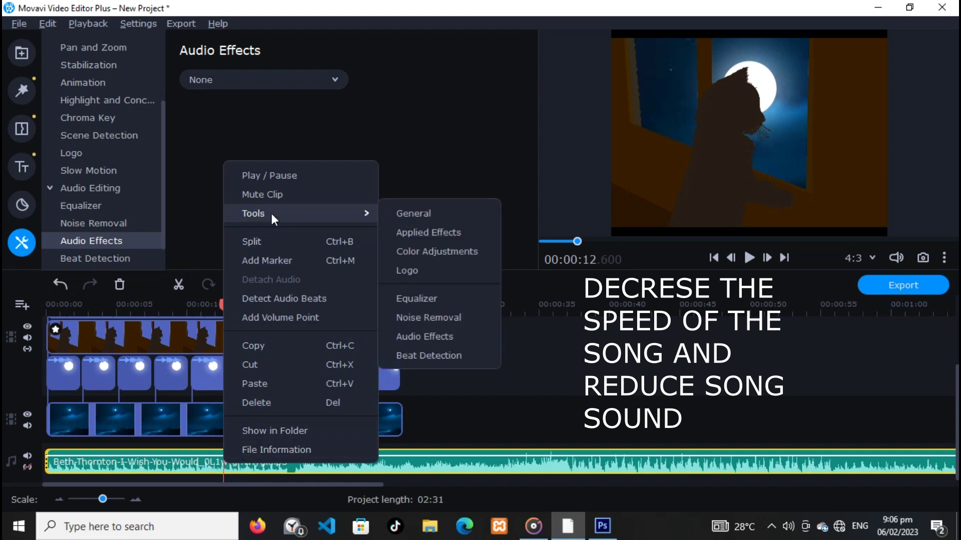
pyautogui.click(440, 212)
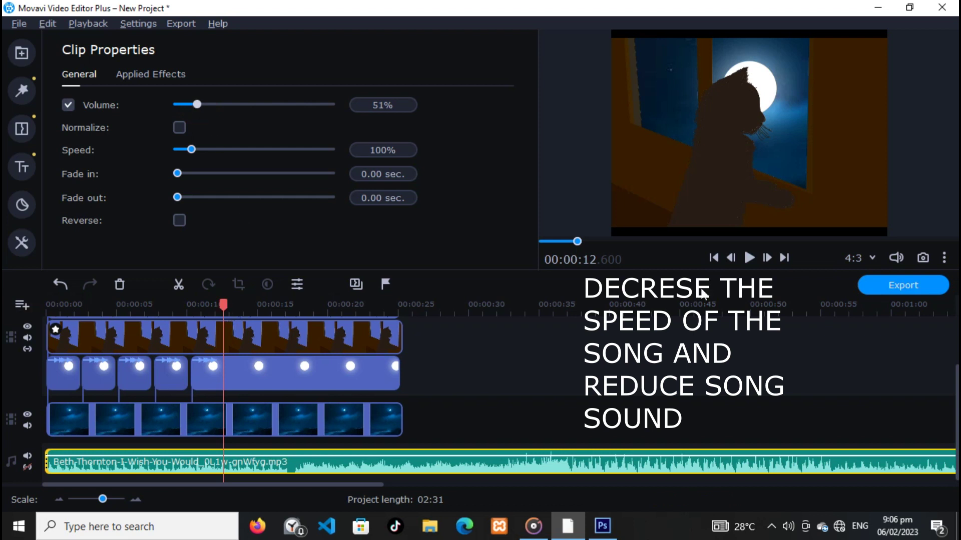
# Slow the song to about 84% speed and play the project from the start.
pyautogui.press('Home')
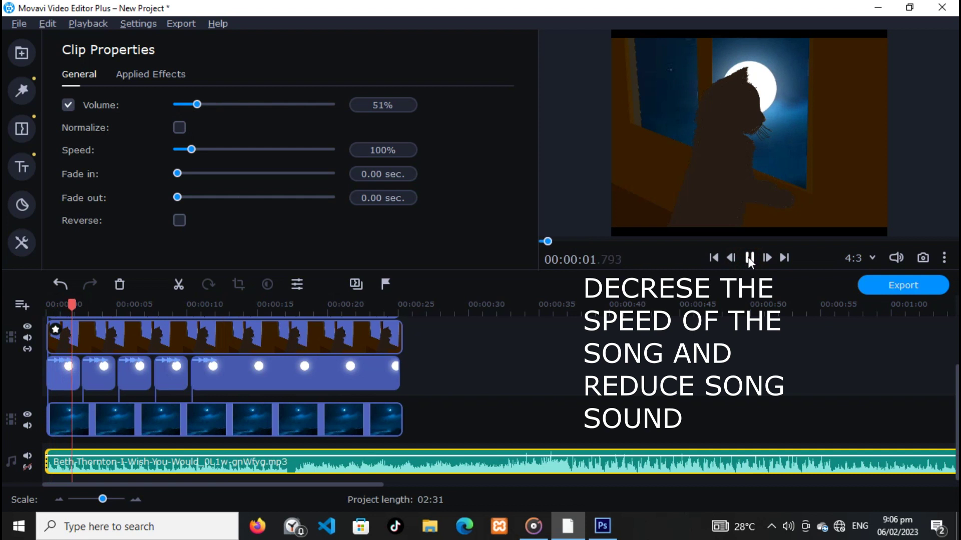
pyautogui.click(750, 258)
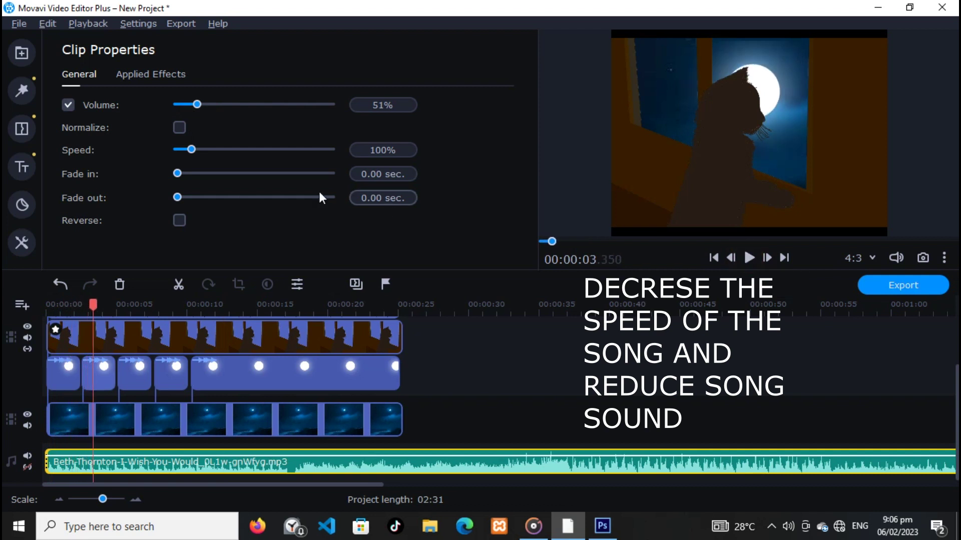
pyautogui.click(187, 150)
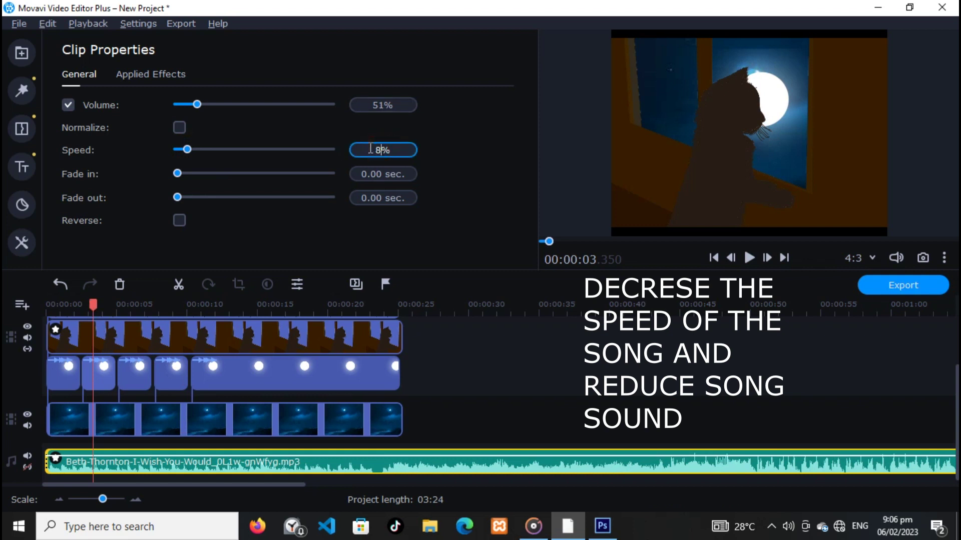
pyautogui.write('84')
pyautogui.click(467, 149)
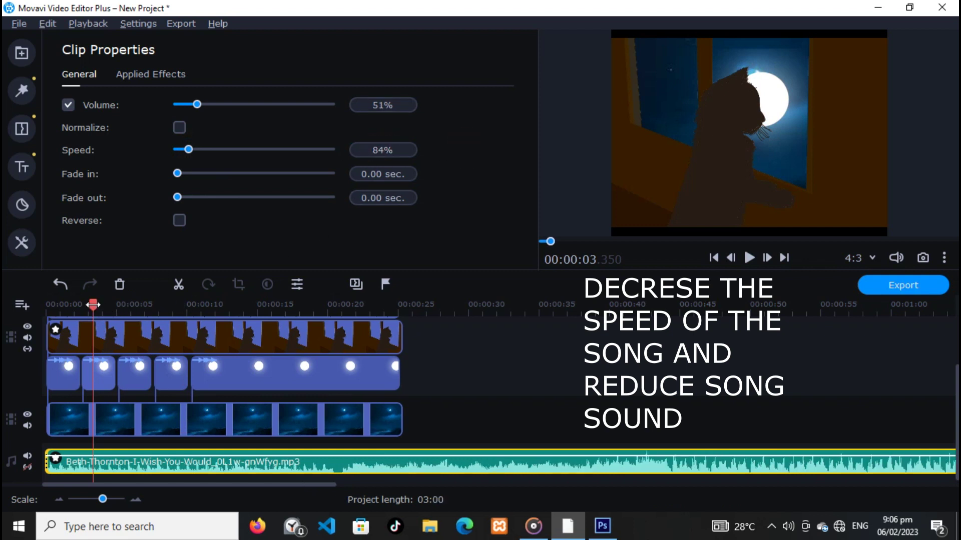
pyautogui.moveTo(93, 304); pyautogui.dragTo(7, 304)
pyautogui.click(749, 264)
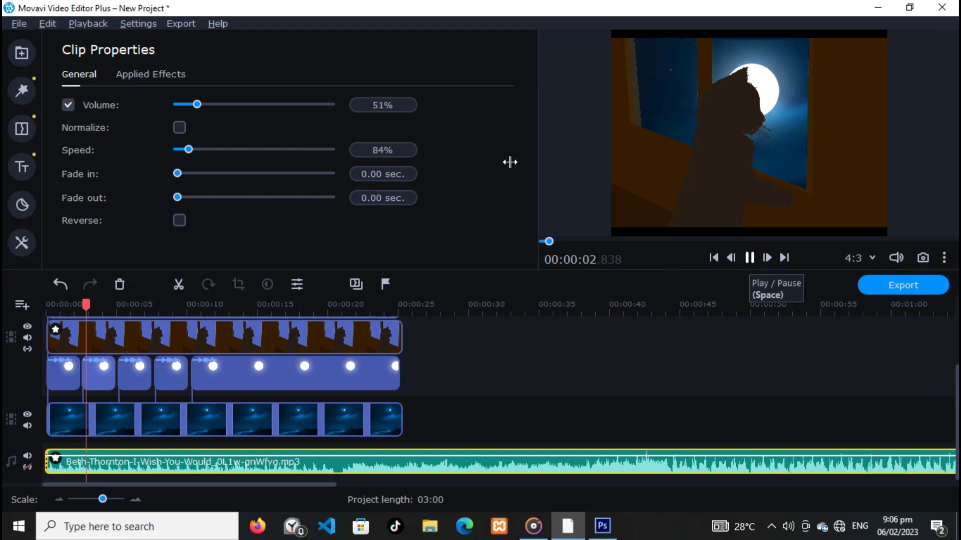
# Nudge the song speed up to 85% and rewind playback to the start.
pyautogui.click(386, 150)
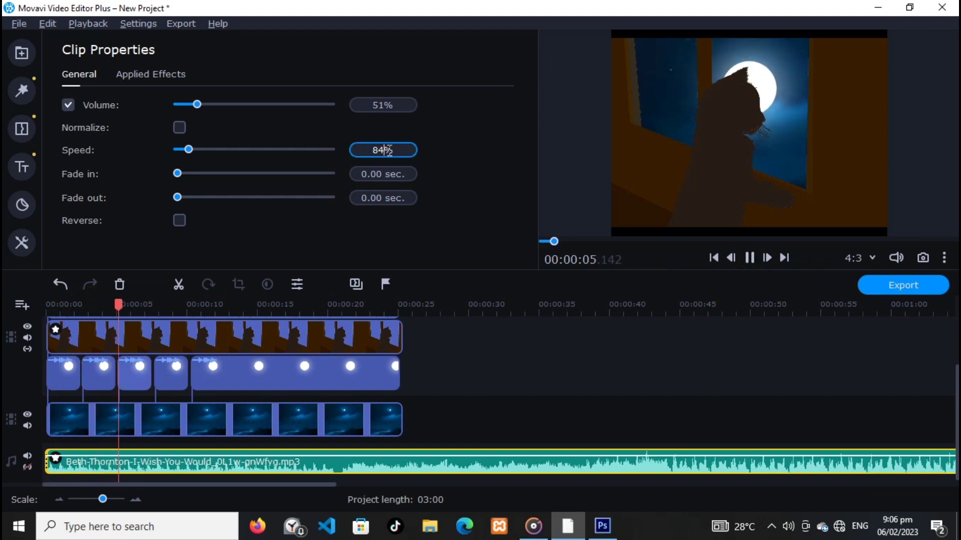
pyautogui.press('Up')
pyautogui.click(456, 152)
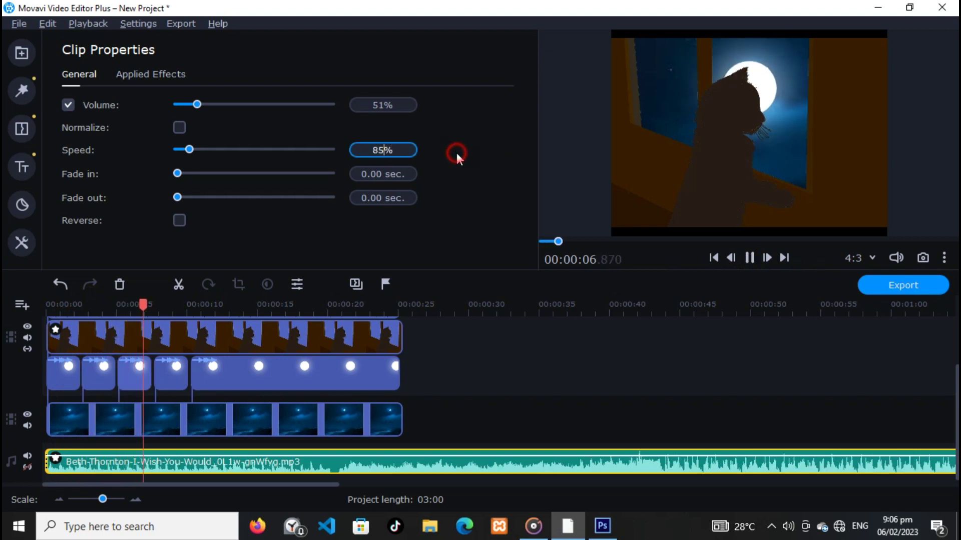
pyautogui.moveTo(145, 306); pyautogui.dragTo(48, 305)
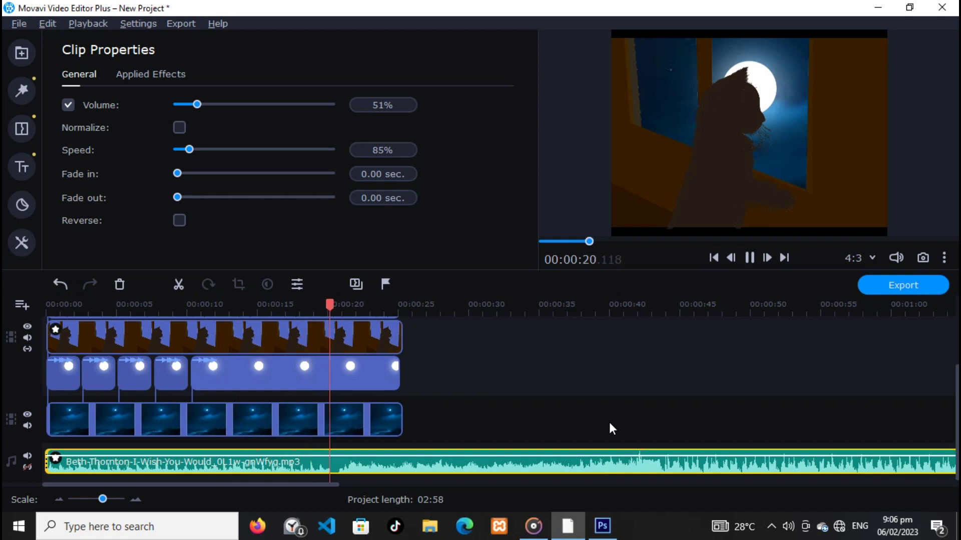
# Lengthen the cat animation clip to about 44.4 s and the moon clip to about 49 s.
pyautogui.click(403, 336)
pyautogui.moveTo(402, 336); pyautogui.dragTo(613, 329)
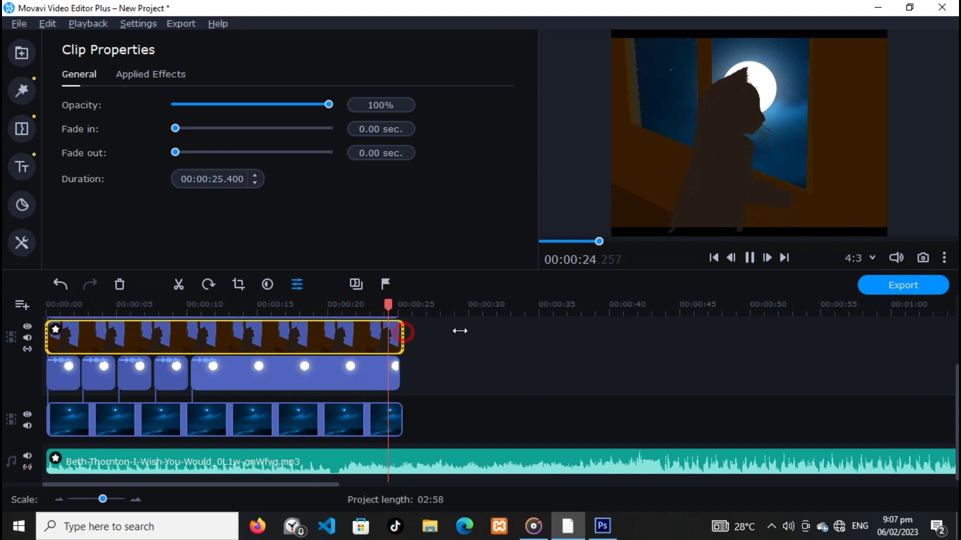
pyautogui.moveTo(613, 329); pyautogui.dragTo(670, 329)
pyautogui.click(394, 376)
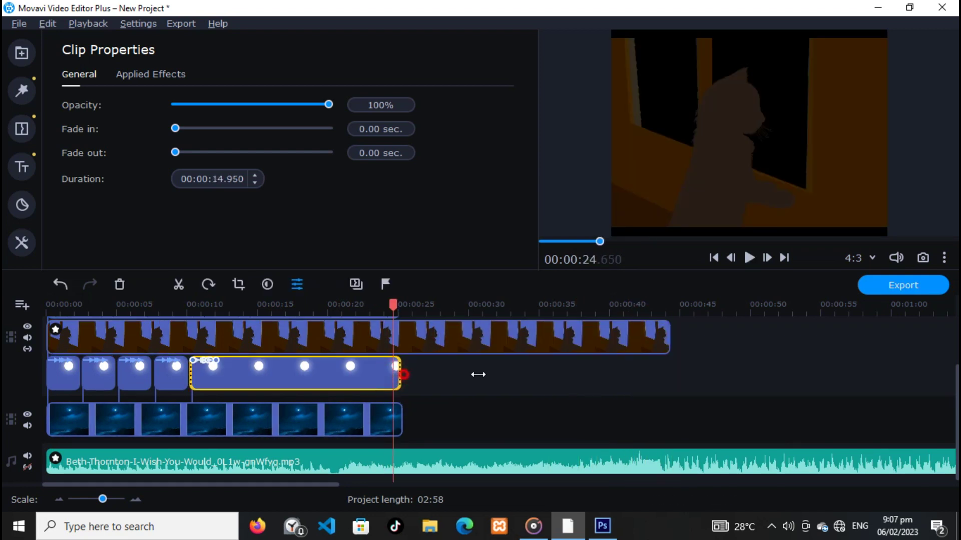
pyautogui.moveTo(403, 375); pyautogui.dragTo(739, 373)
# Extend the night-sky background to 49.25 s and stretch the cat clip to match.
pyautogui.click(665, 340)
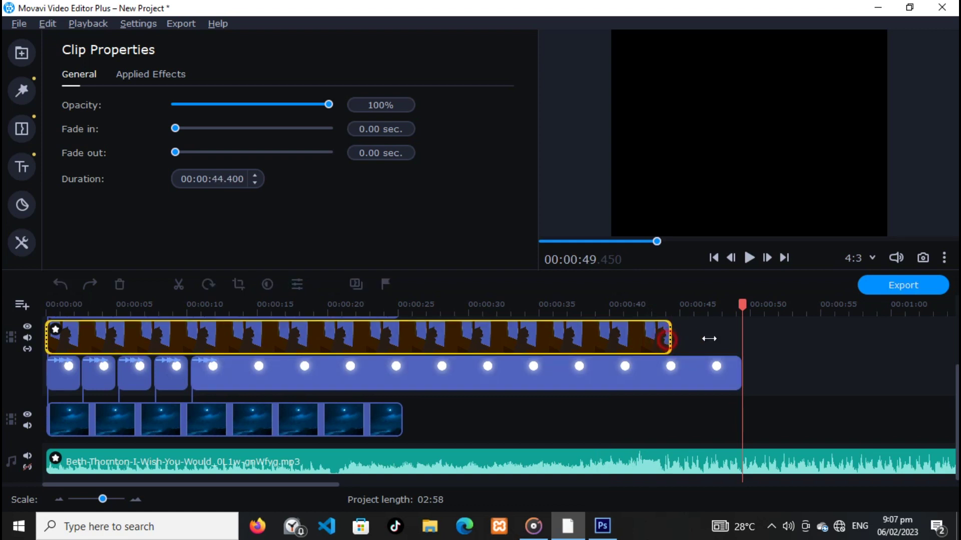
pyautogui.moveTo(709, 339); pyautogui.dragTo(724, 338)
pyautogui.click(392, 420)
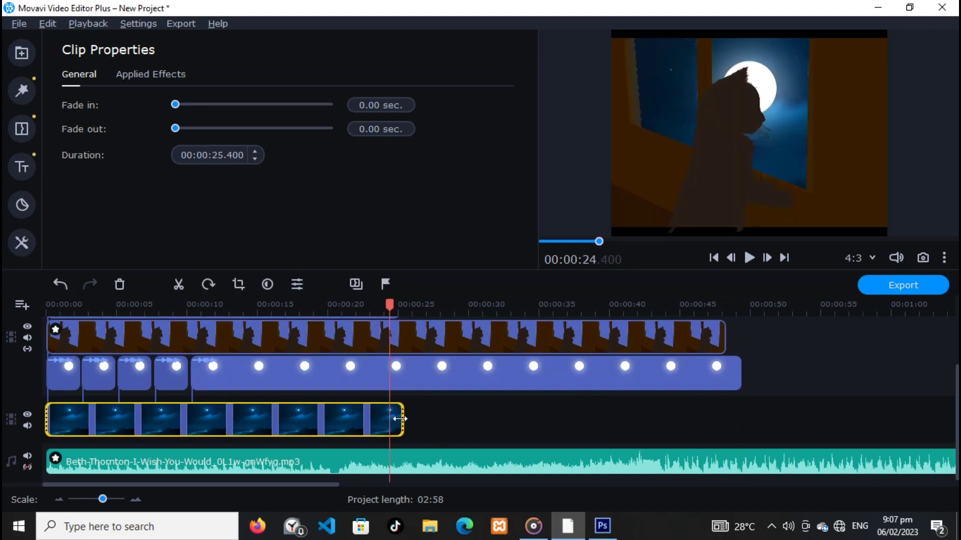
pyautogui.moveTo(400, 419); pyautogui.dragTo(739, 420)
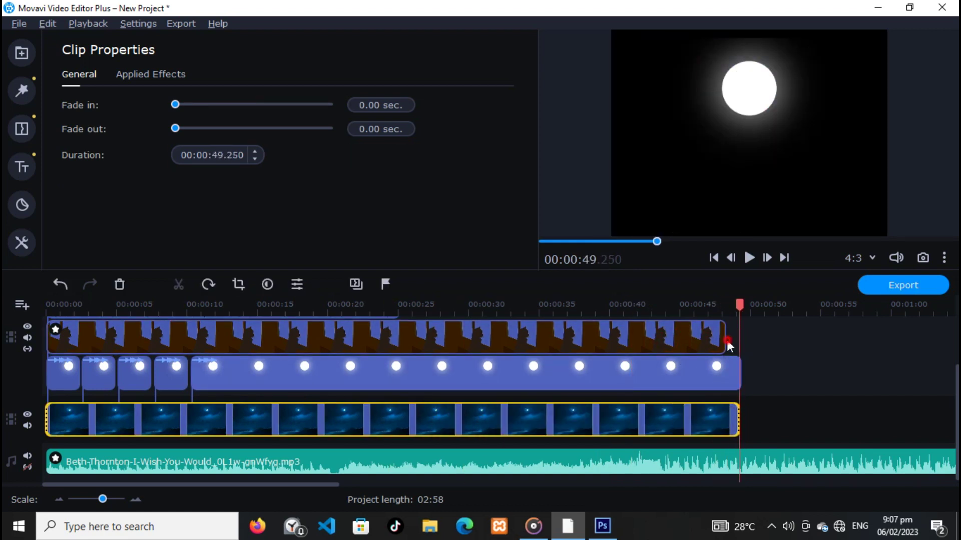
pyautogui.click(727, 341)
pyautogui.click(720, 338)
pyautogui.moveTo(723, 333); pyautogui.dragTo(733, 334)
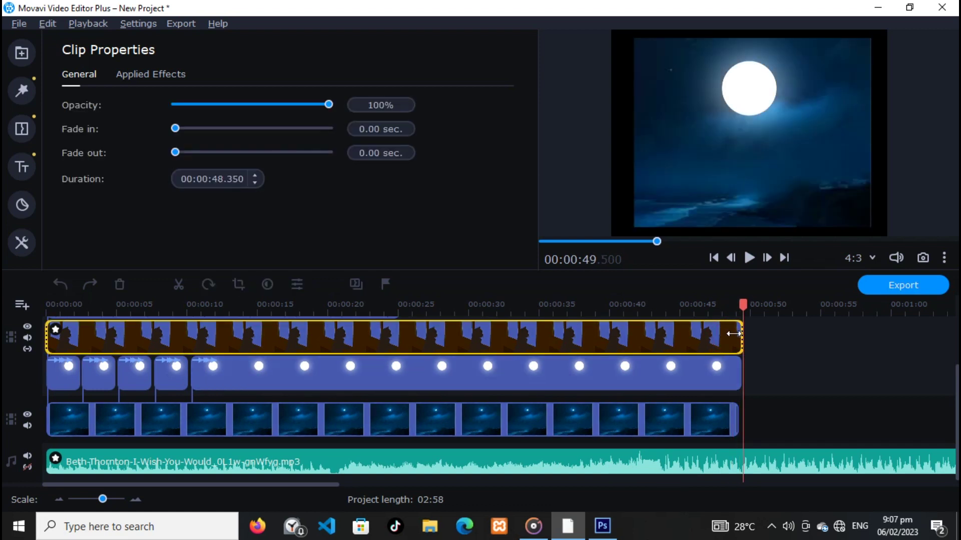
# Scrub the timeline, then rewind and preview the animation from the beginning.
pyautogui.click(521, 335)
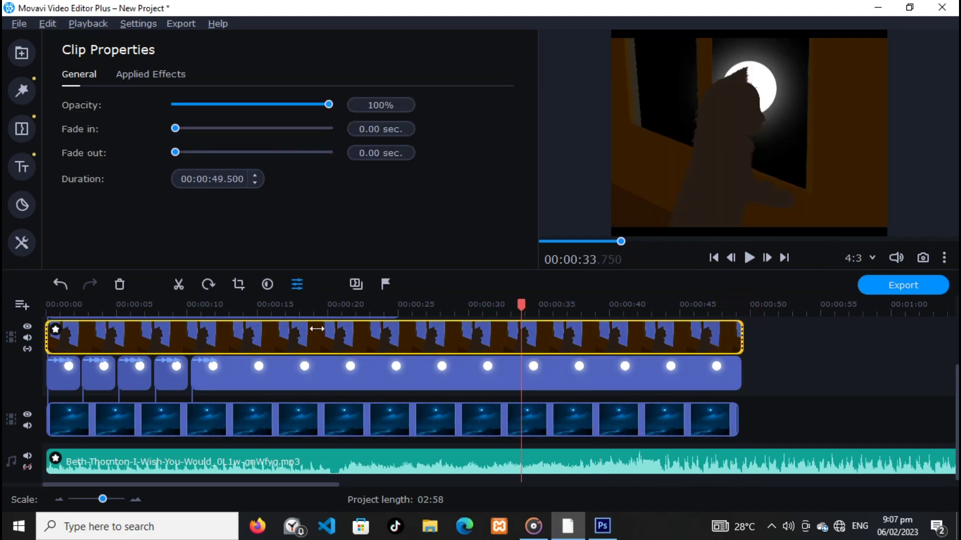
pyautogui.click(317, 328)
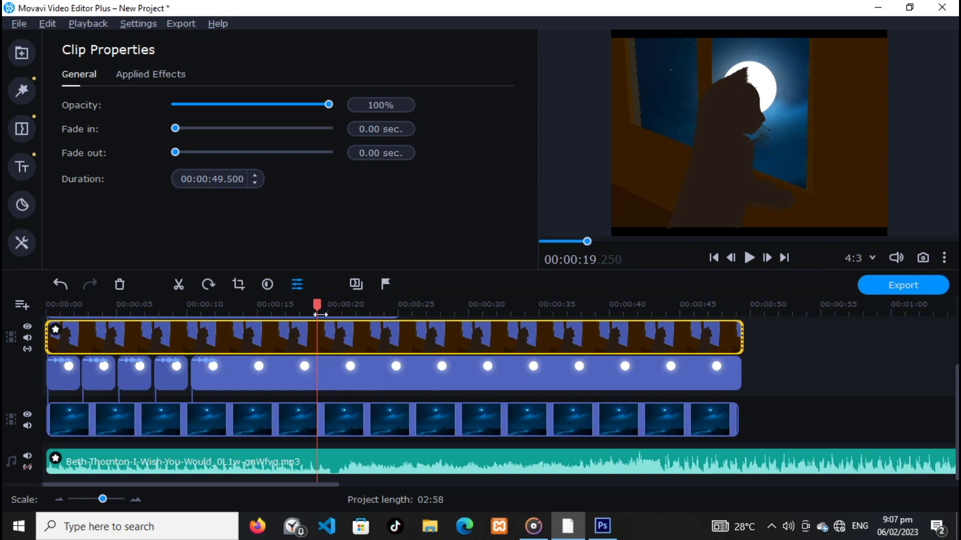
pyautogui.press('Home')
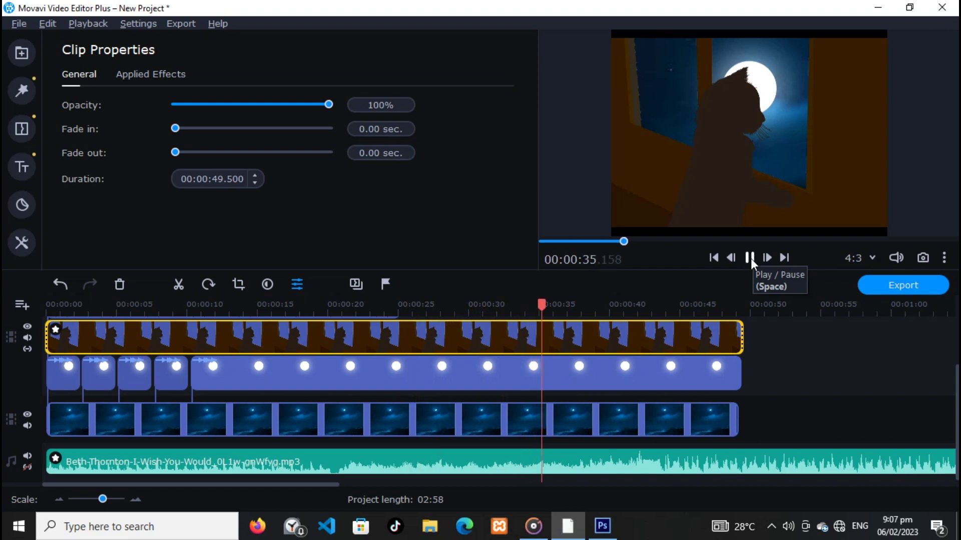
pyautogui.hscroll(3, 354, 481)
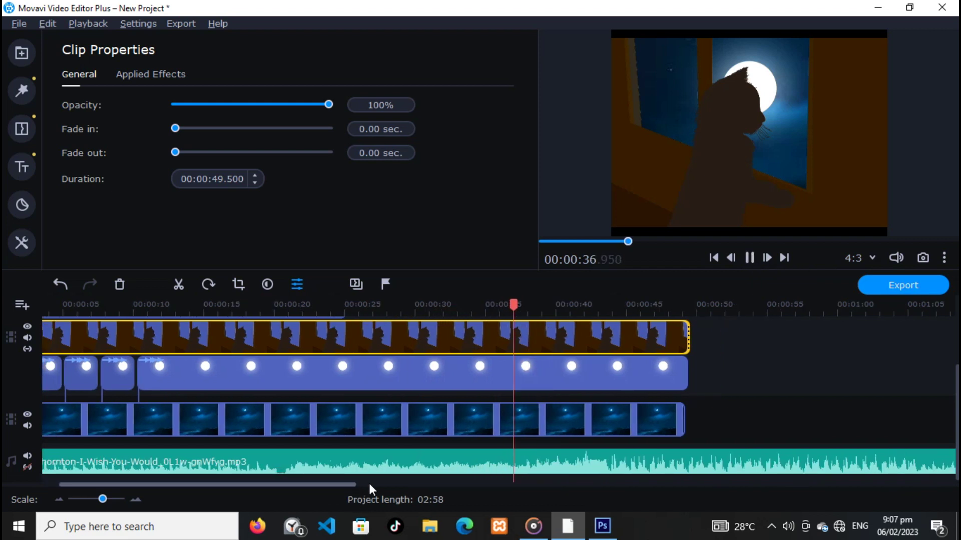
# Stop playback at 44 seconds and split all four layers at that point.
pyautogui.hscroll(3, 407, 491)
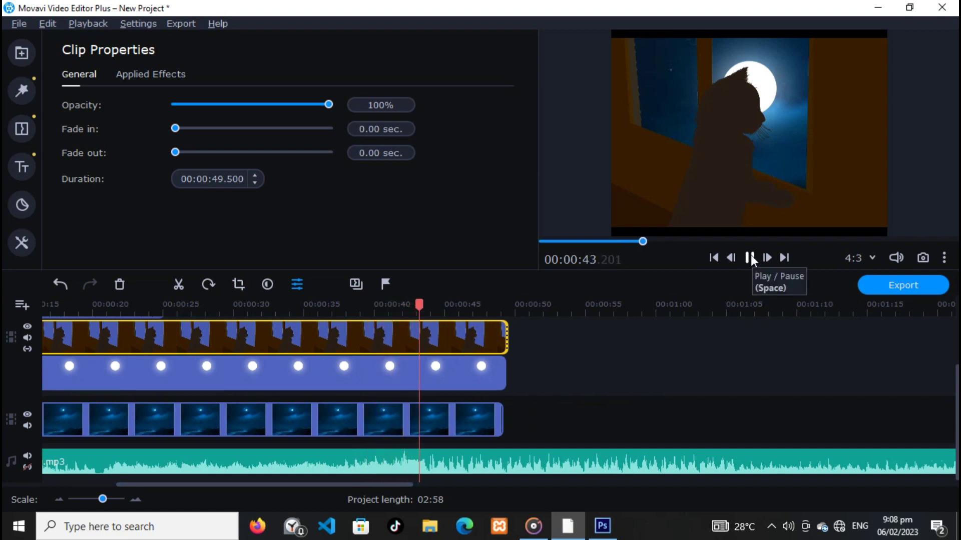
pyautogui.click(751, 256)
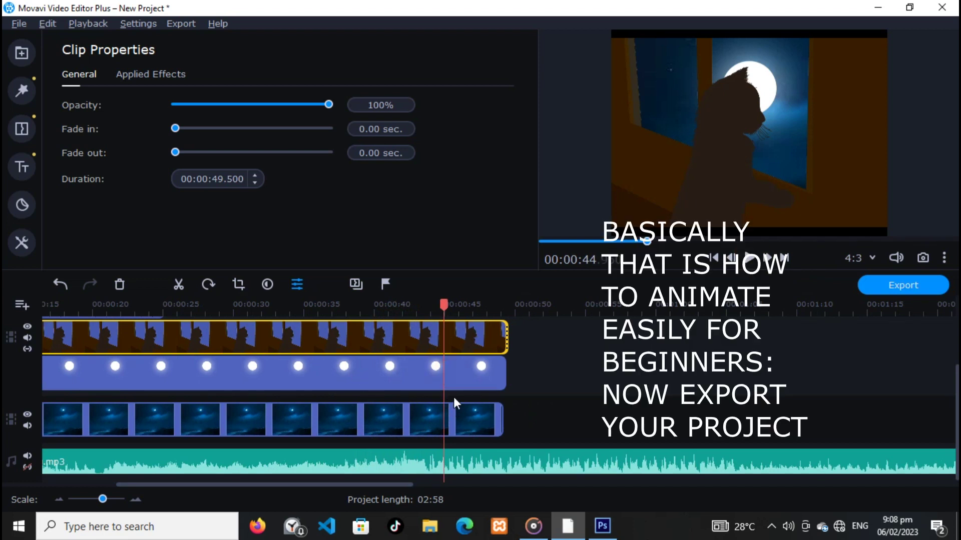
pyautogui.keyDown('ctrl'); pyautogui.click(462, 372); pyautogui.keyUp('ctrl')
pyautogui.keyDown('ctrl'); pyautogui.click(458, 419); pyautogui.keyUp('ctrl')
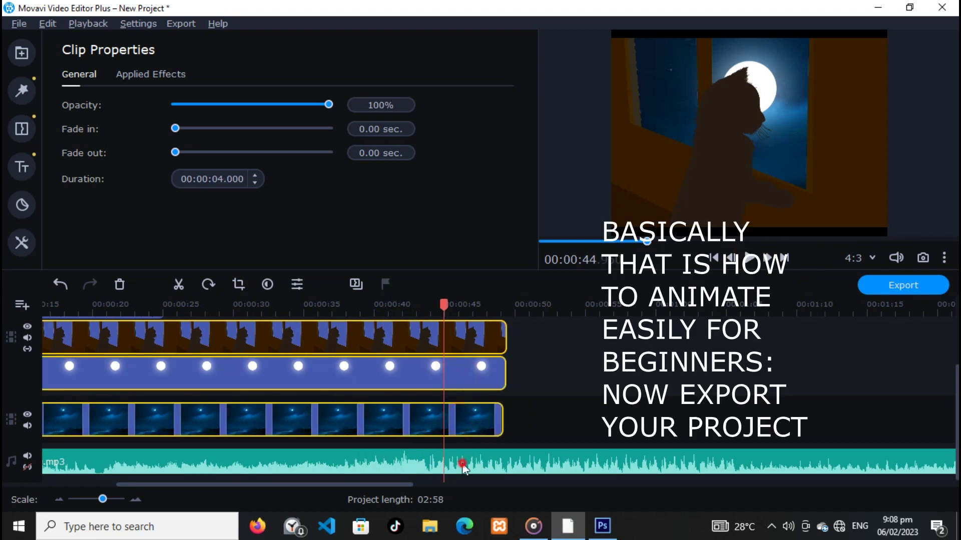
pyautogui.keyDown('ctrl'); pyautogui.click(461, 463); pyautogui.keyUp('ctrl')
pyautogui.click(181, 289)
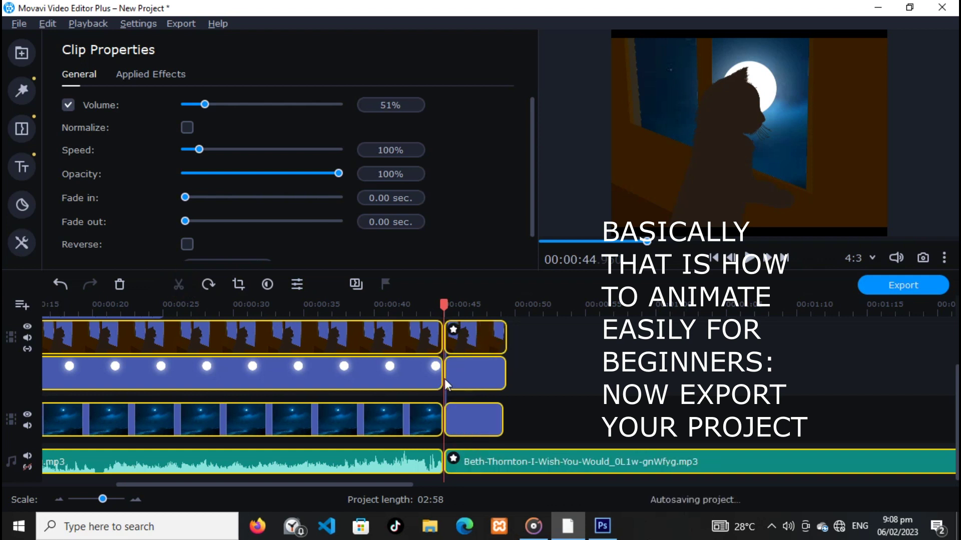
# Delete every clip piece after 44 seconds and return to the project start.
pyautogui.click(528, 335)
pyautogui.moveTo(512, 468); pyautogui.dragTo(481, 476)
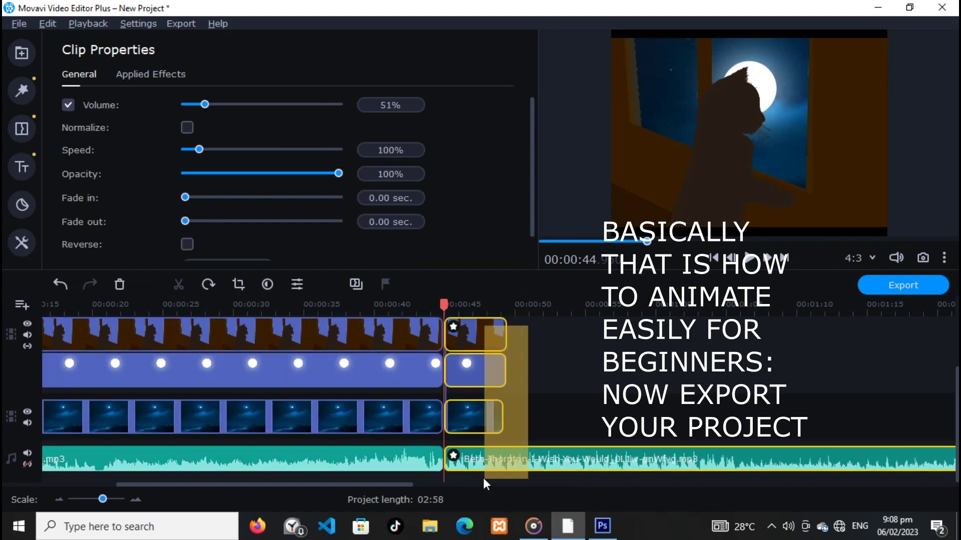
pyautogui.press('Delete')
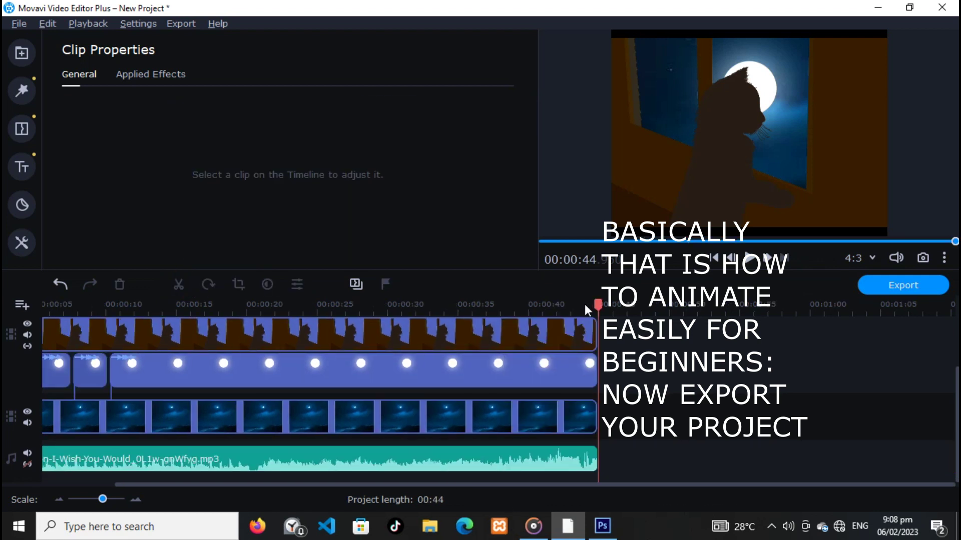
pyautogui.press('Home')
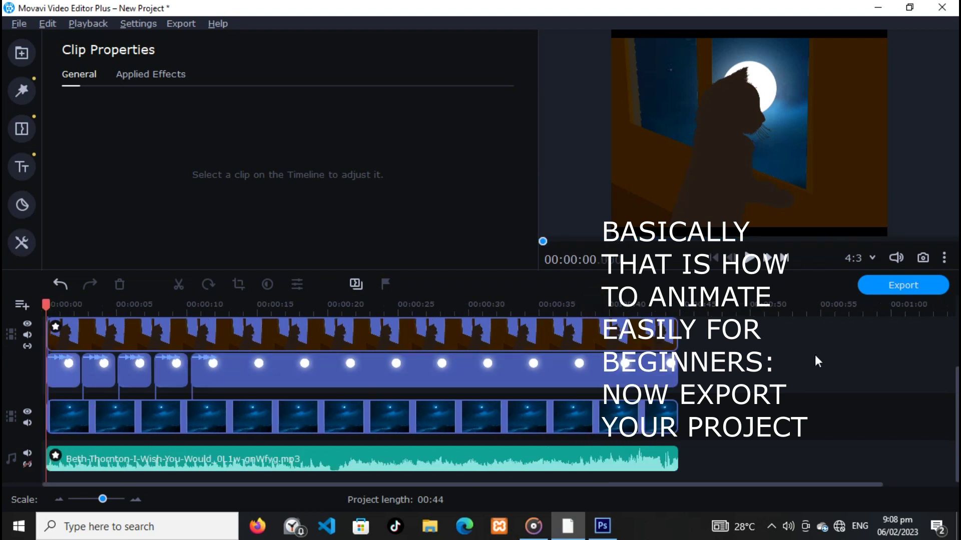
pyautogui.moveTo(102, 498); pyautogui.dragTo(95, 499)
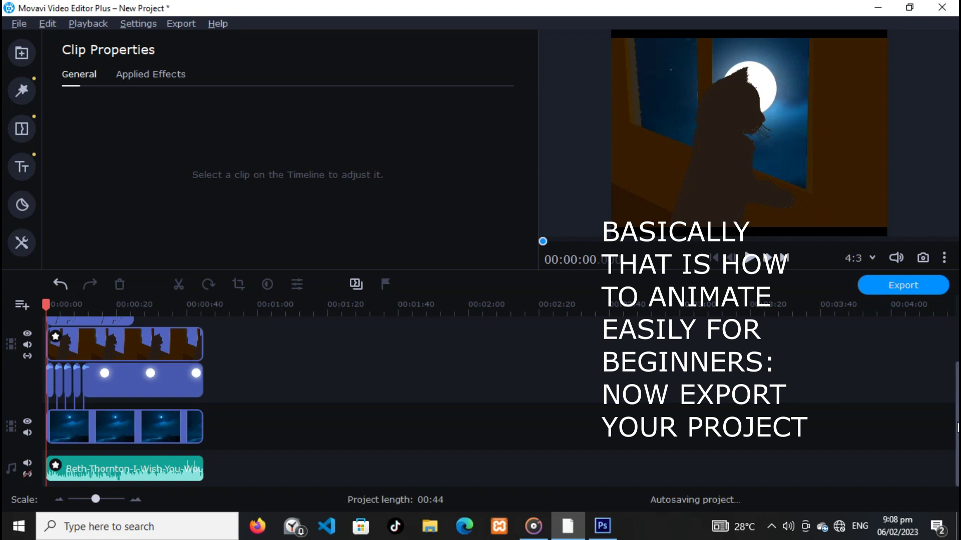
# Extend the top animation overlay clip so it ends at 44 seconds like the other layers.
pyautogui.moveTo(955, 424); pyautogui.dragTo(949, 371)
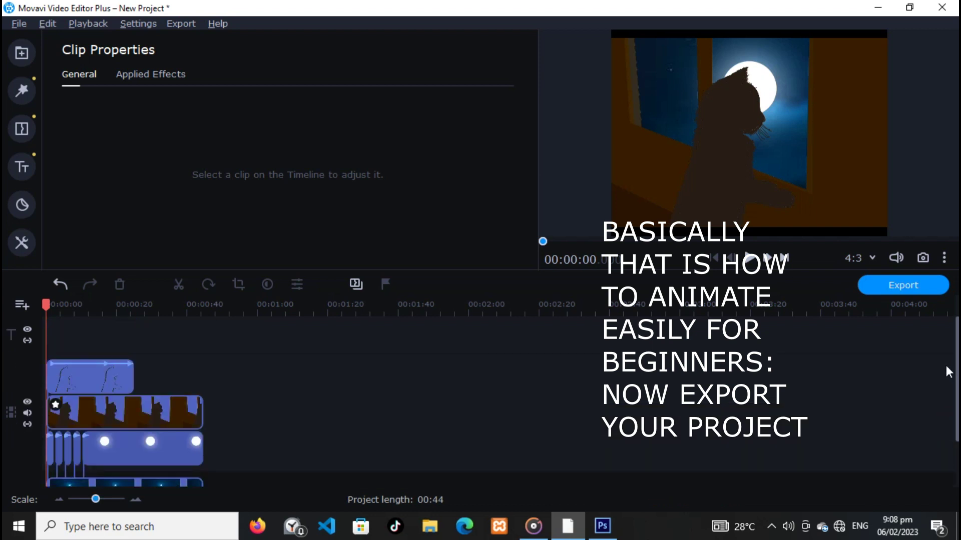
pyautogui.click(83, 390)
pyautogui.moveTo(133, 381); pyautogui.dragTo(203, 381)
pyautogui.click(317, 414)
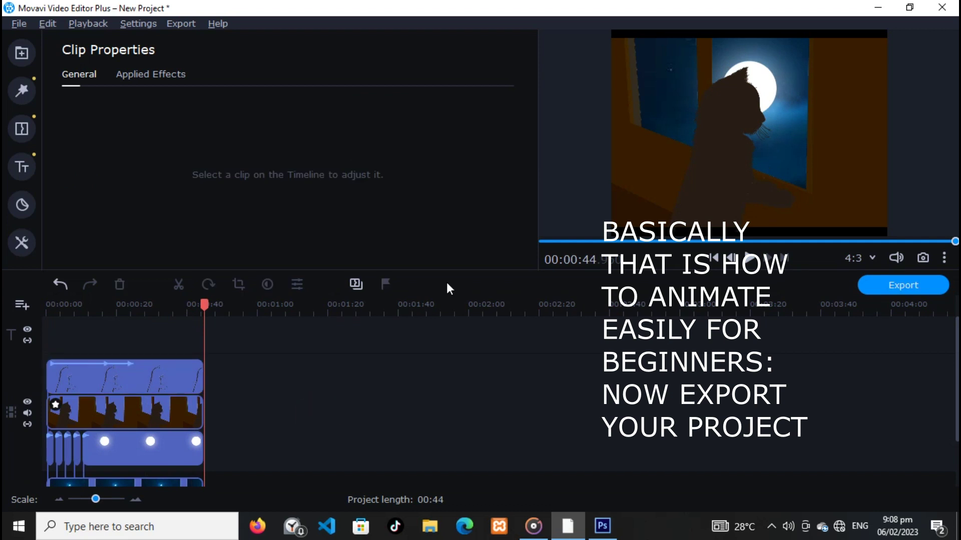
pyautogui.press('Home')
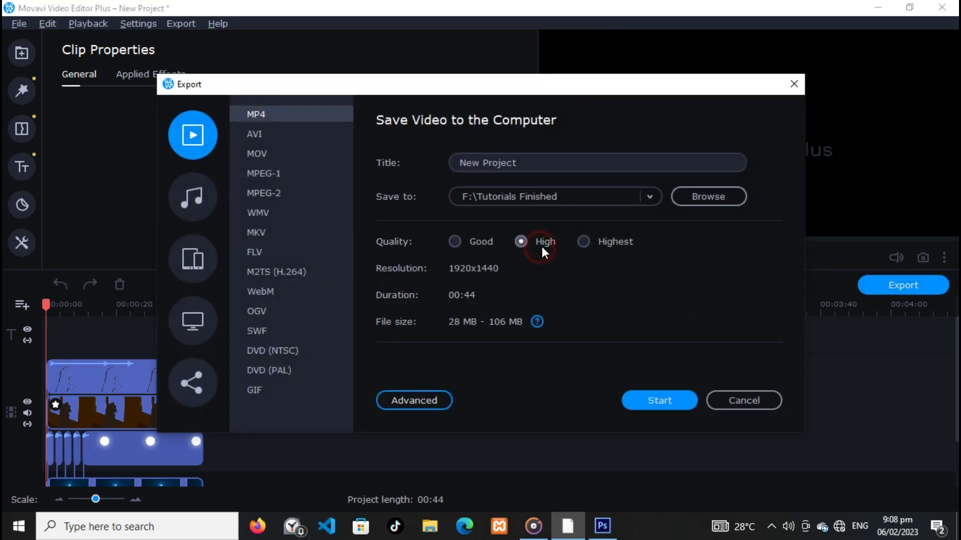
# Set the export title to 'motional anime vid', removing the leftover New Project text.
pyautogui.click(534, 171)
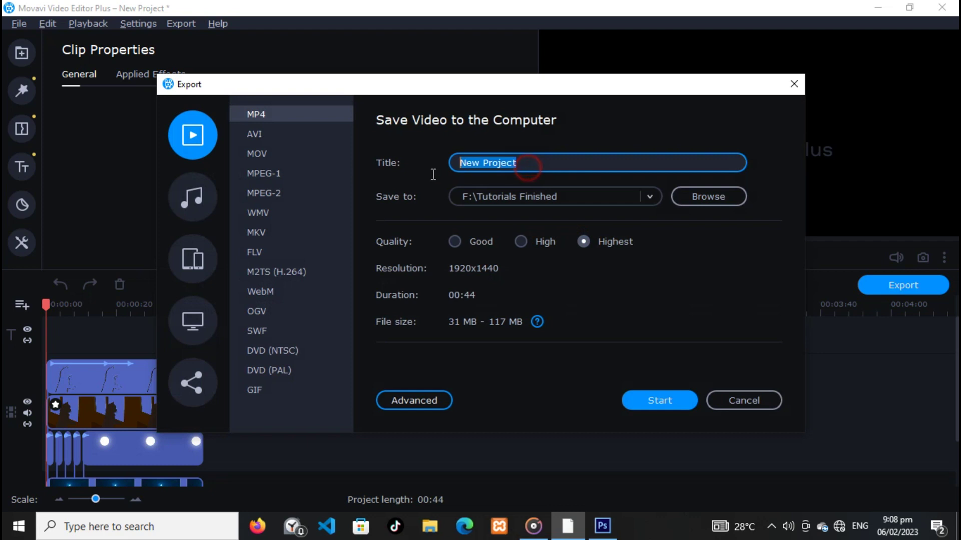
pyautogui.write('em')
pyautogui.press('BackSpace')
pyautogui.press('BackSpace')
pyautogui.write('emotional anime vid')
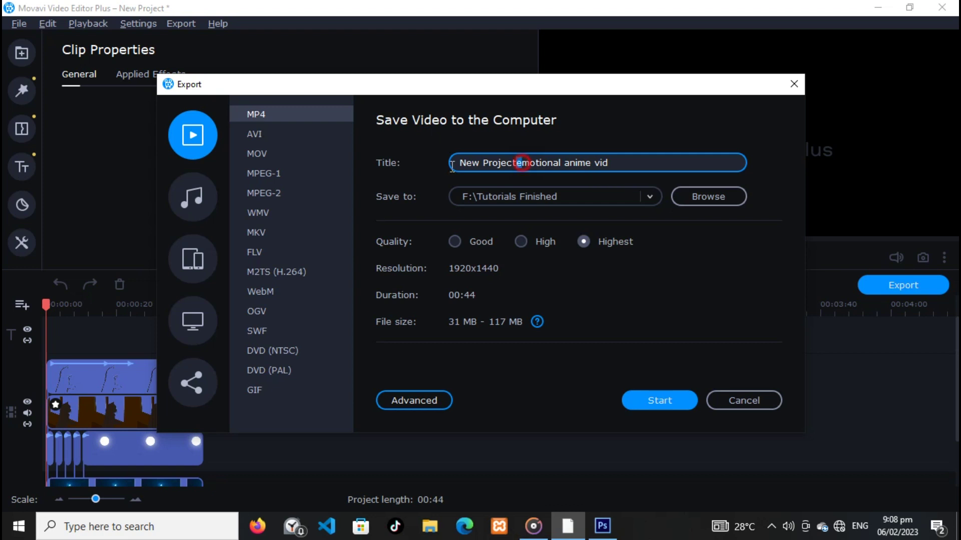
pyautogui.keyDown('shift'); pyautogui.click(523, 163); pyautogui.keyUp('shift')
pyautogui.moveTo(523, 163); pyautogui.dragTo(439, 170)
pyautogui.press('BackSpace')
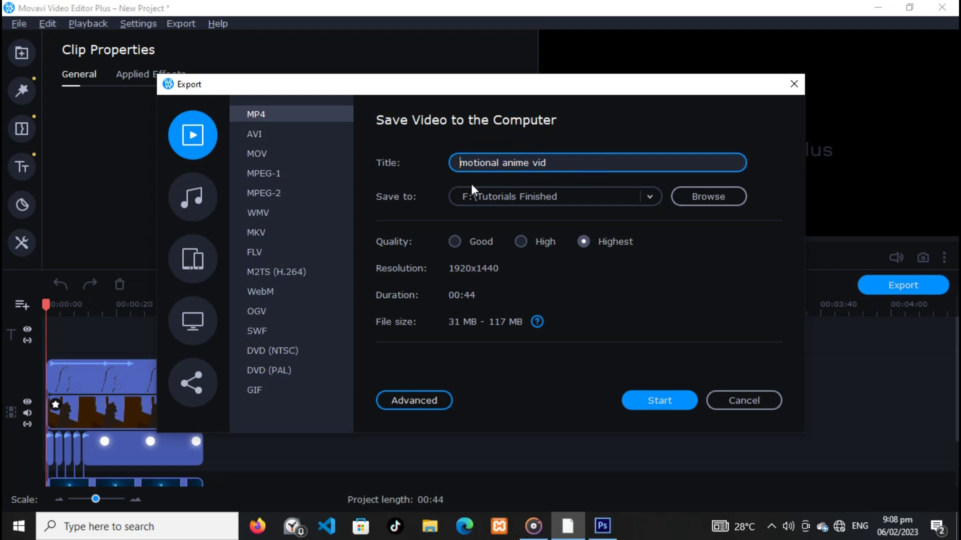
# Export the MP4 and open the Tutorials Finished output folder afterwards.
pyautogui.click(658, 398)
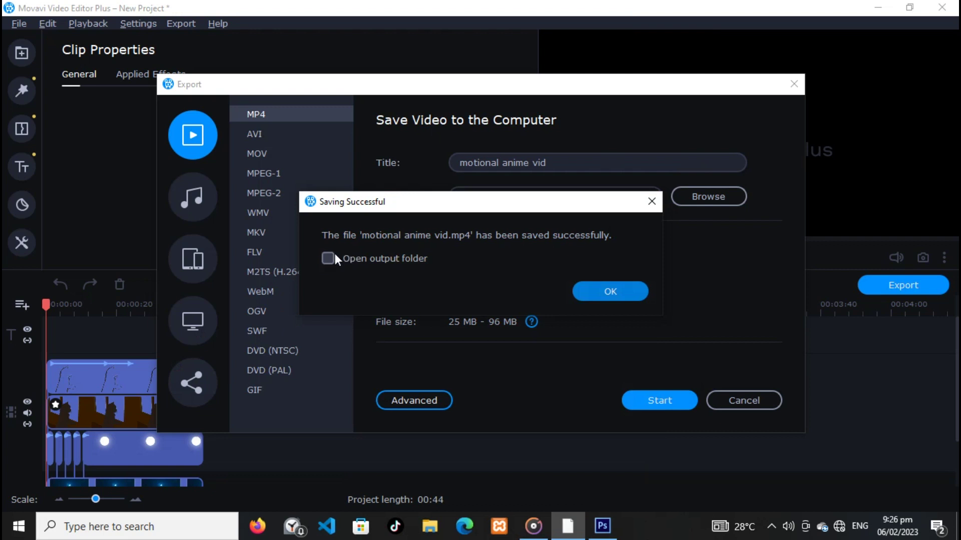
pyautogui.click(328, 258)
pyautogui.click(625, 291)
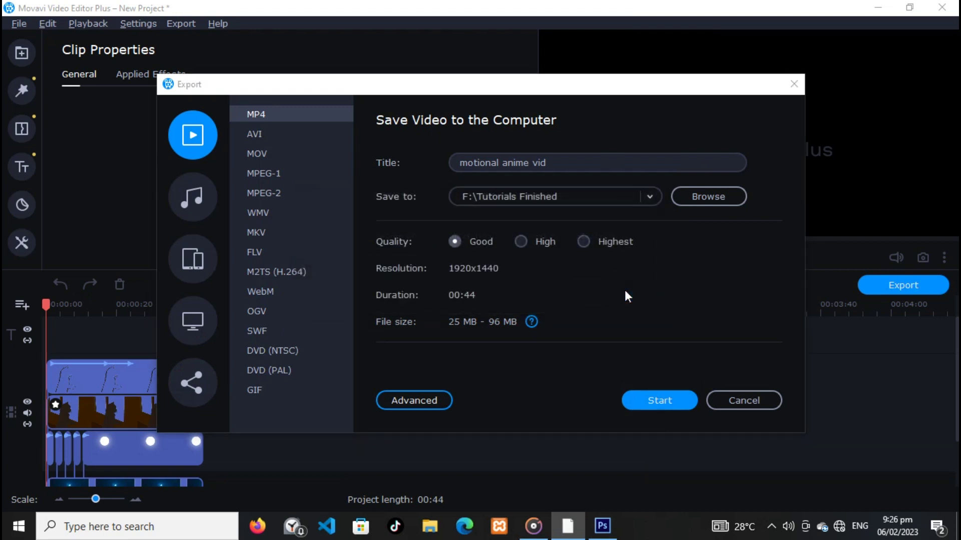
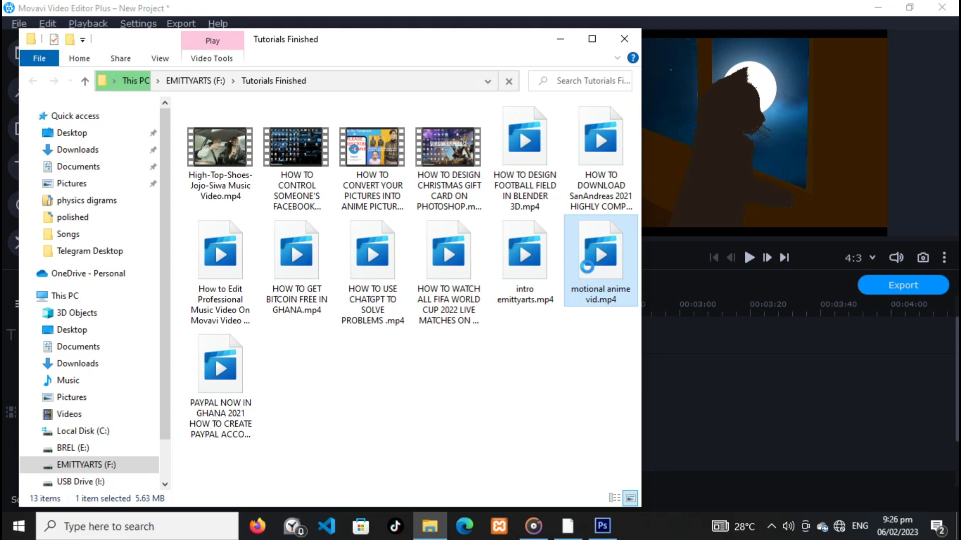
# Rename 'motional anime vid.mp4' to 'emotional anime vid.mp4' and open the video.
pyautogui.rightClick(586, 267)
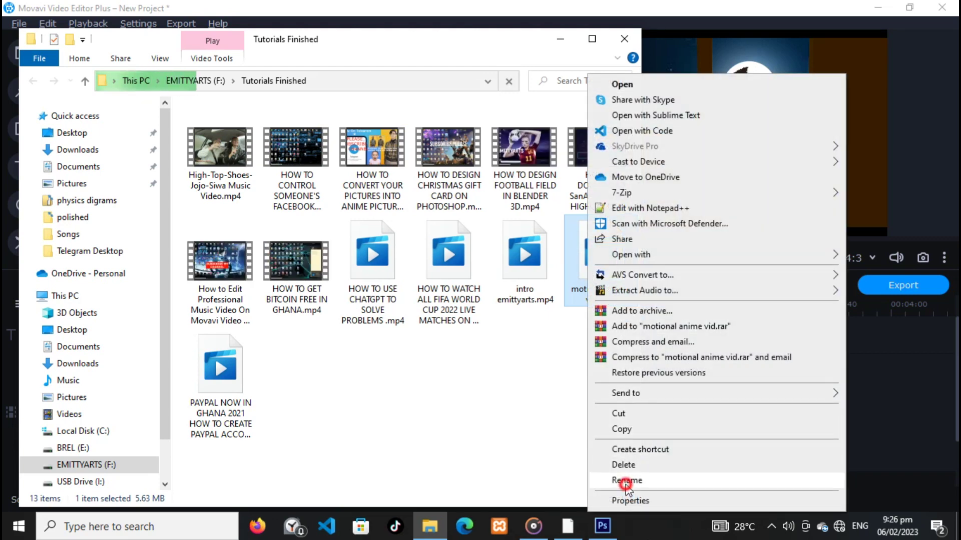
pyautogui.click(624, 483)
pyautogui.click(572, 294)
pyautogui.write('emotional anime vid.mp4')
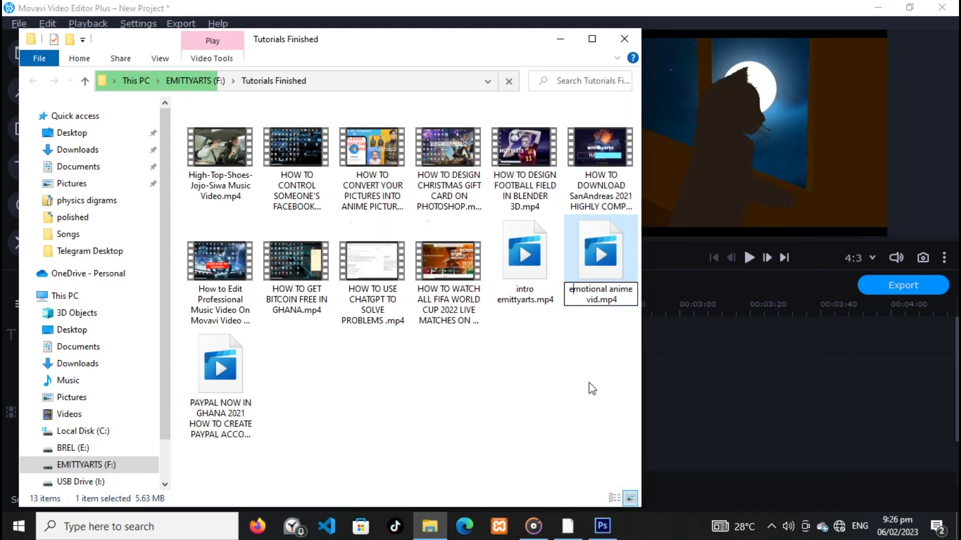
pyautogui.click(584, 394)
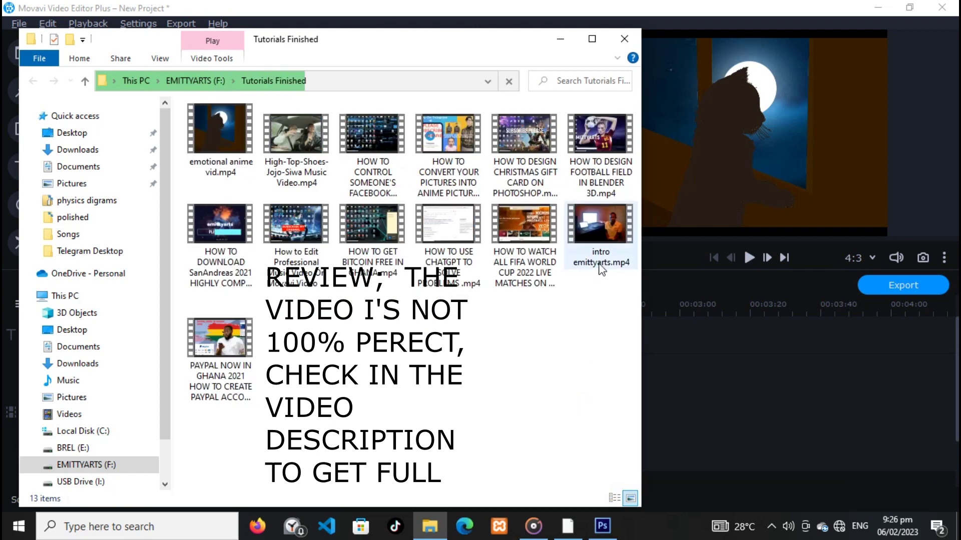
pyautogui.click(238, 146)
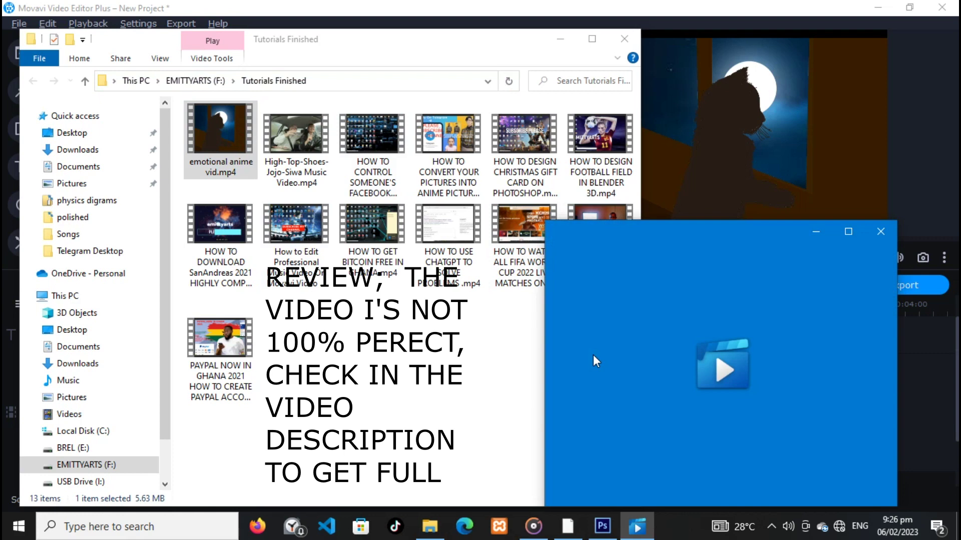
# Maximize the Movies & TV window and seek the cat silhouette video back to 0:00:00.
pyautogui.click(849, 233)
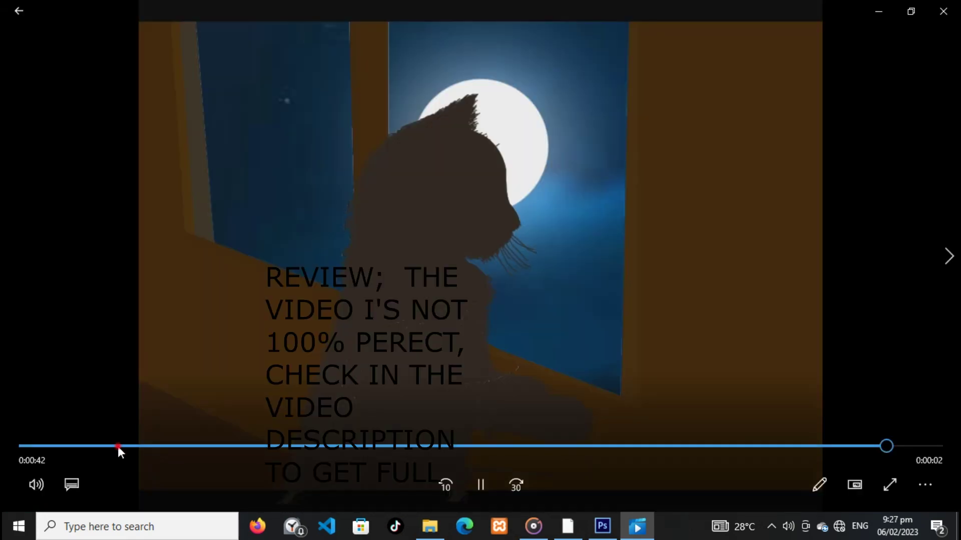
pyautogui.moveTo(118, 446); pyautogui.dragTo(10, 446)
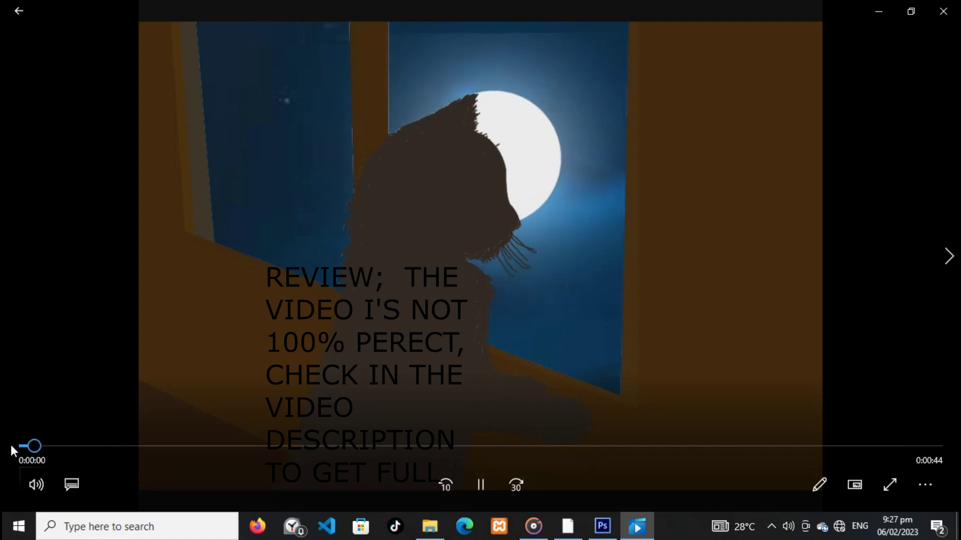